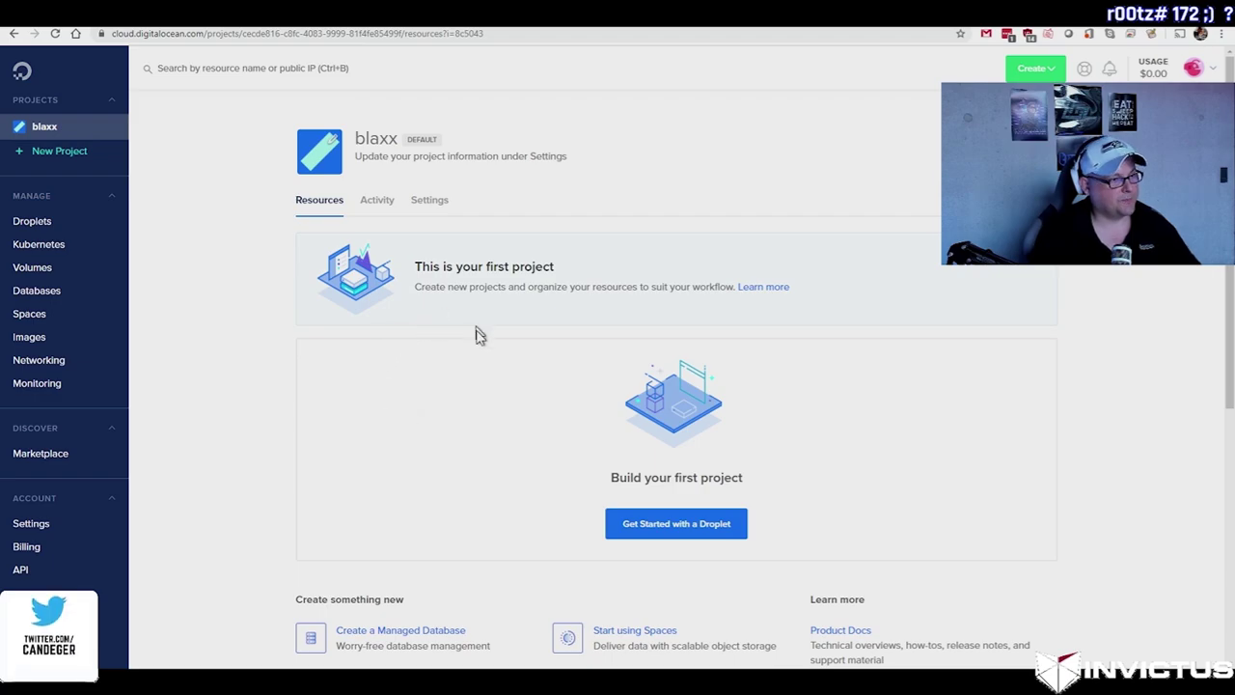
Step: Create an OpenVPN Access Server Marketplace droplet (FRA1, 1GB / 25GB), copy its IP, and show getting-started steps
{"action": "type", "text": "openvpn"}
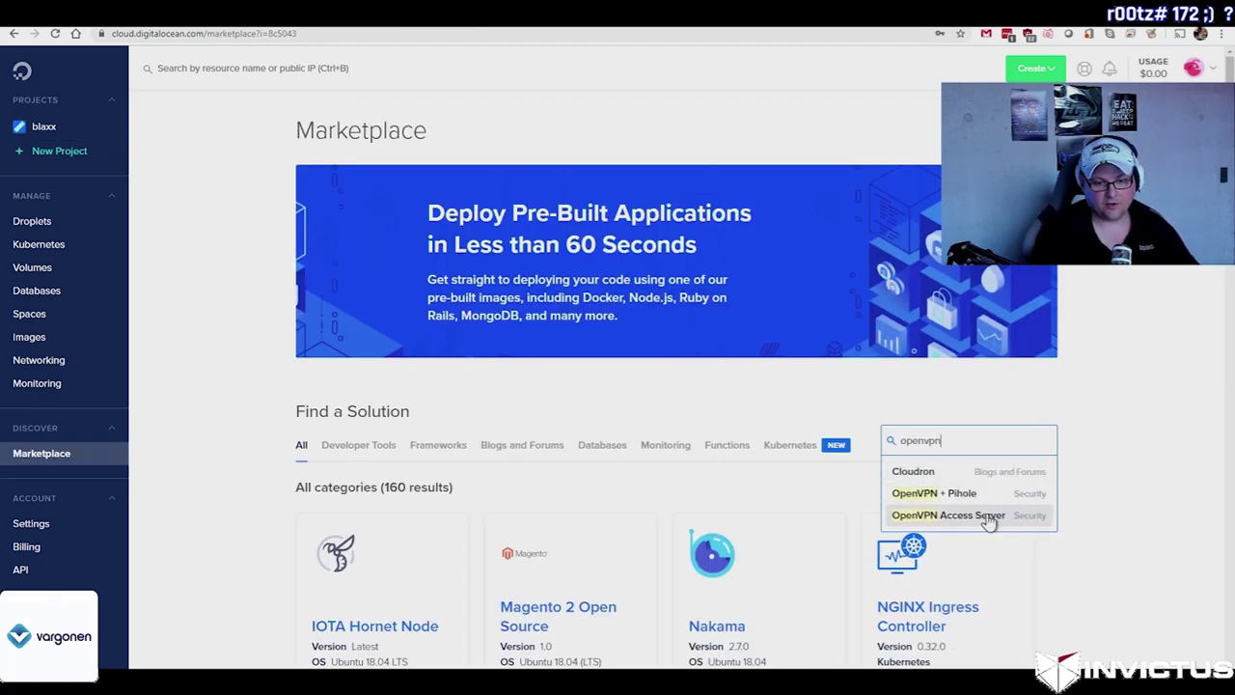
{"action": "left_click", "coordinate": [994, 514]}
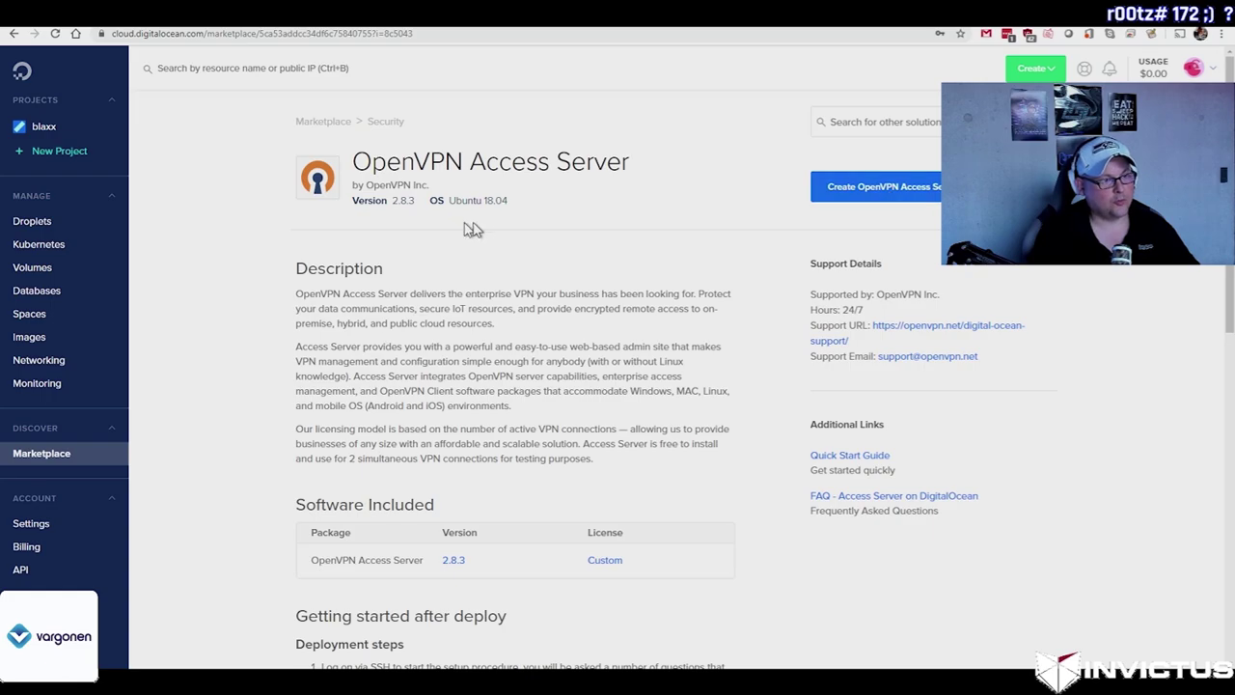
{"action": "left_click", "coordinate": [836, 193]}
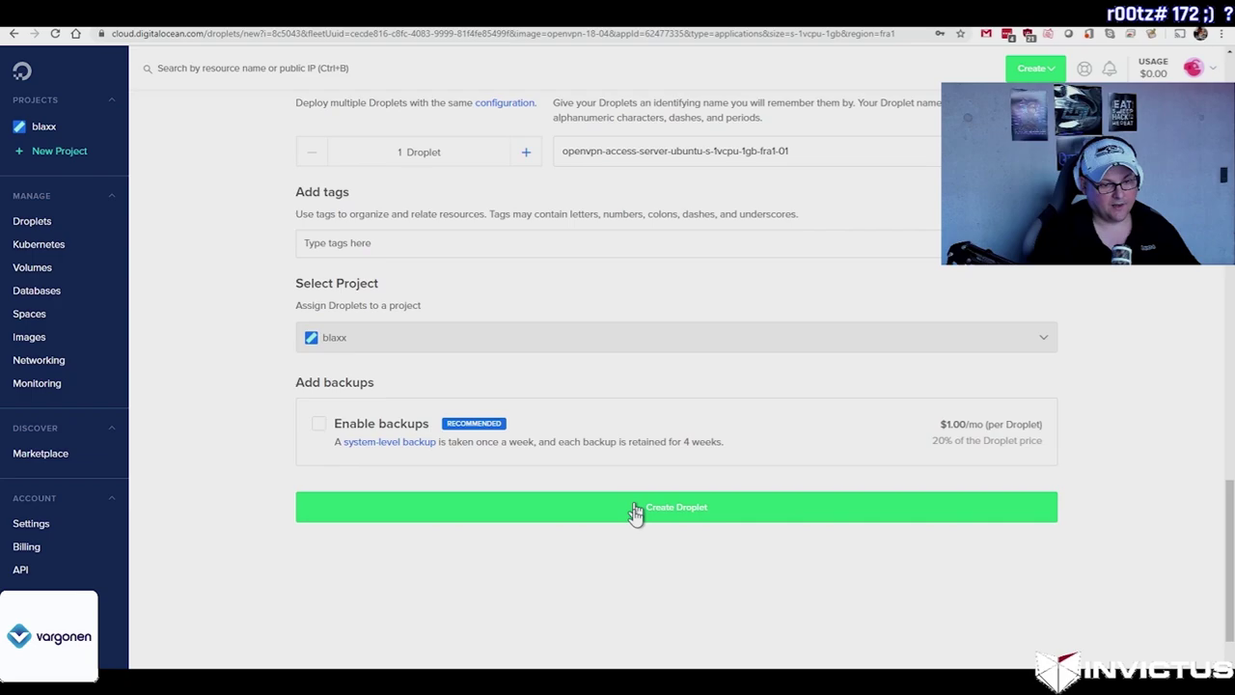
{"action": "left_click", "coordinate": [632, 507]}
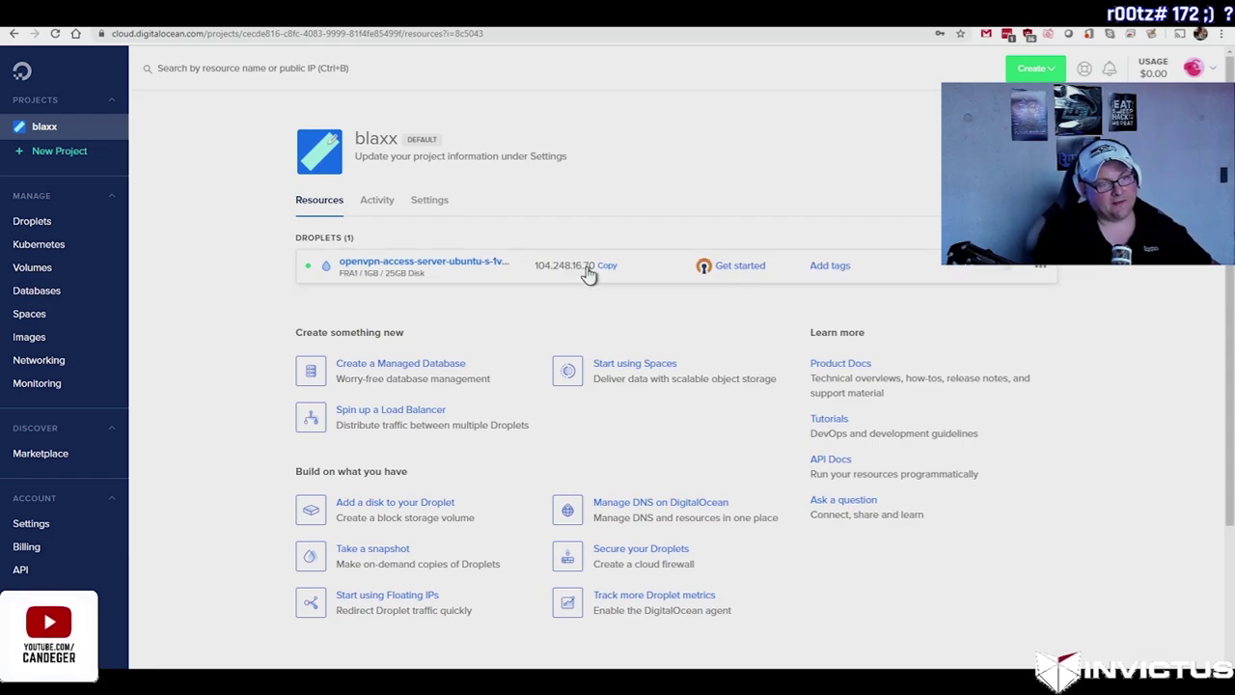
{"action": "left_click", "coordinate": [607, 266]}
{"action": "left_click", "coordinate": [734, 270]}
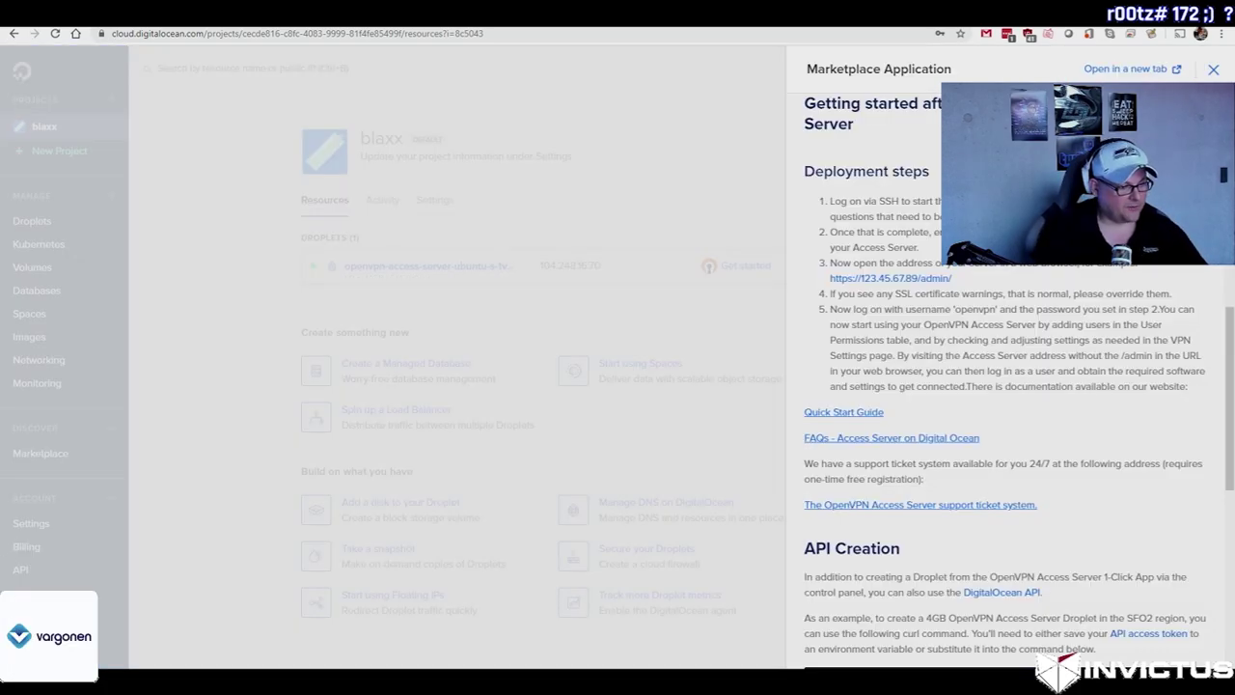
{"action": "key", "text": "super"}
{"action": "type", "text": "cmd"}
{"action": "key", "text": "Return"}
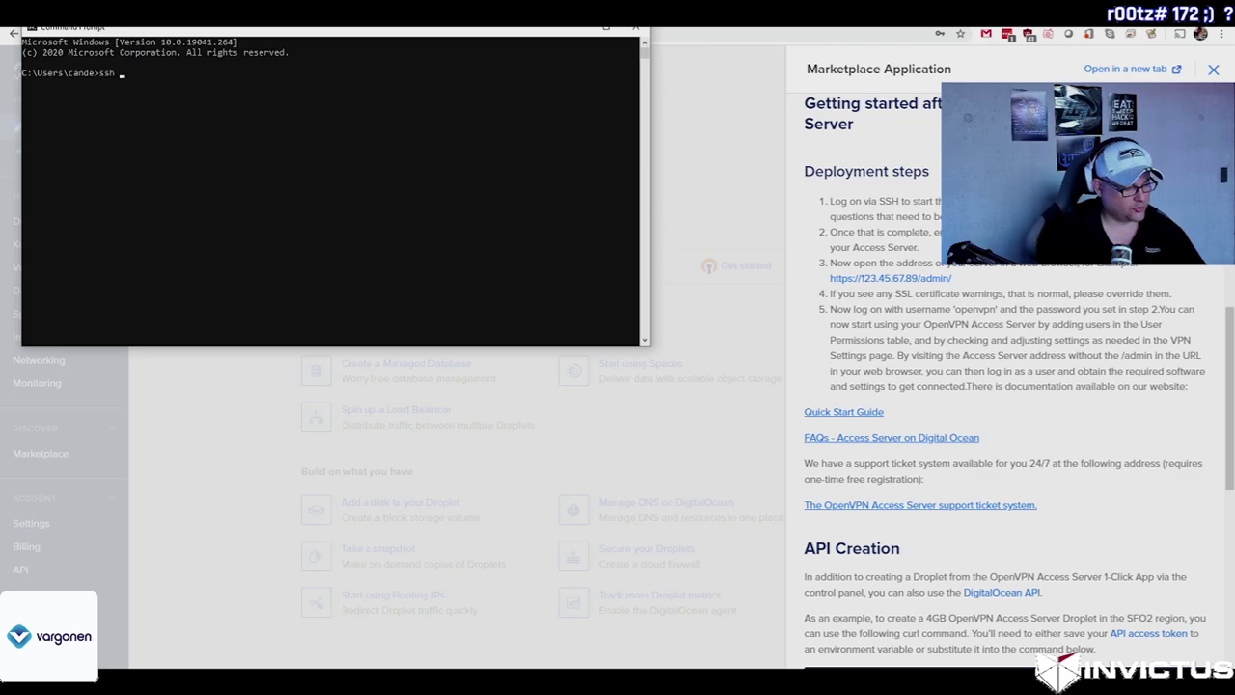
{"action": "type", "text": "ssh root@"}
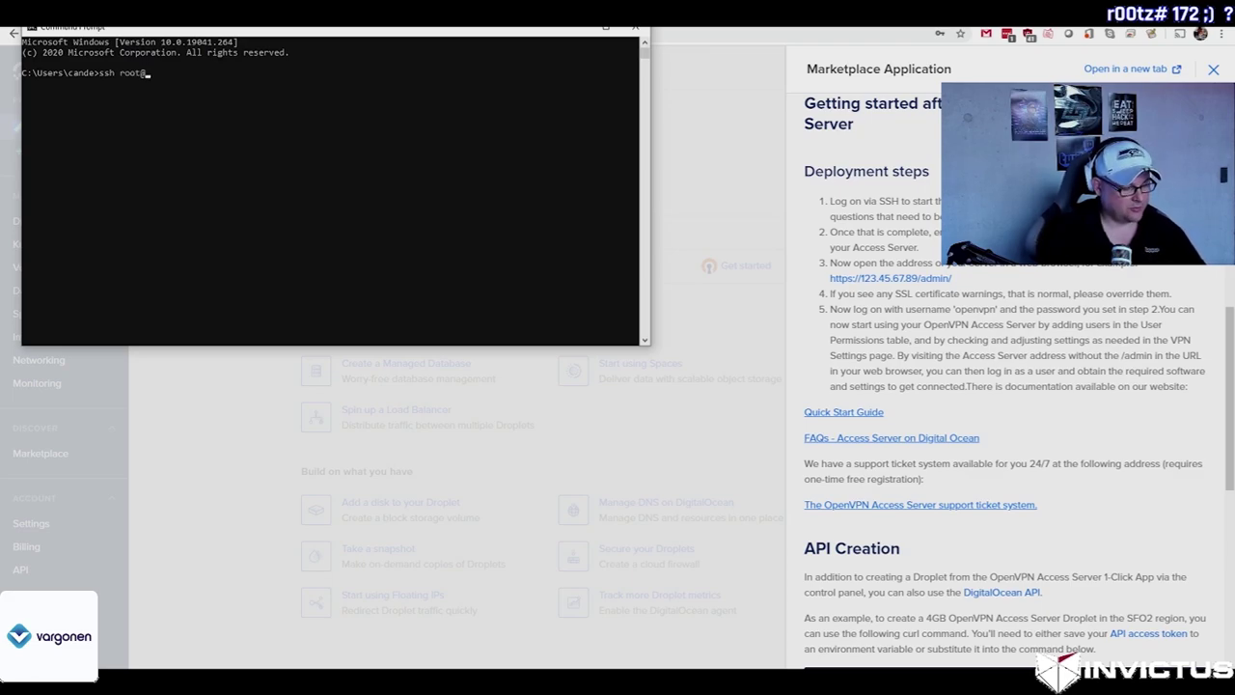
{"action": "key", "text": "ctrl+v"}
{"action": "key", "text": "Return"}
{"action": "type", "text": "y"}
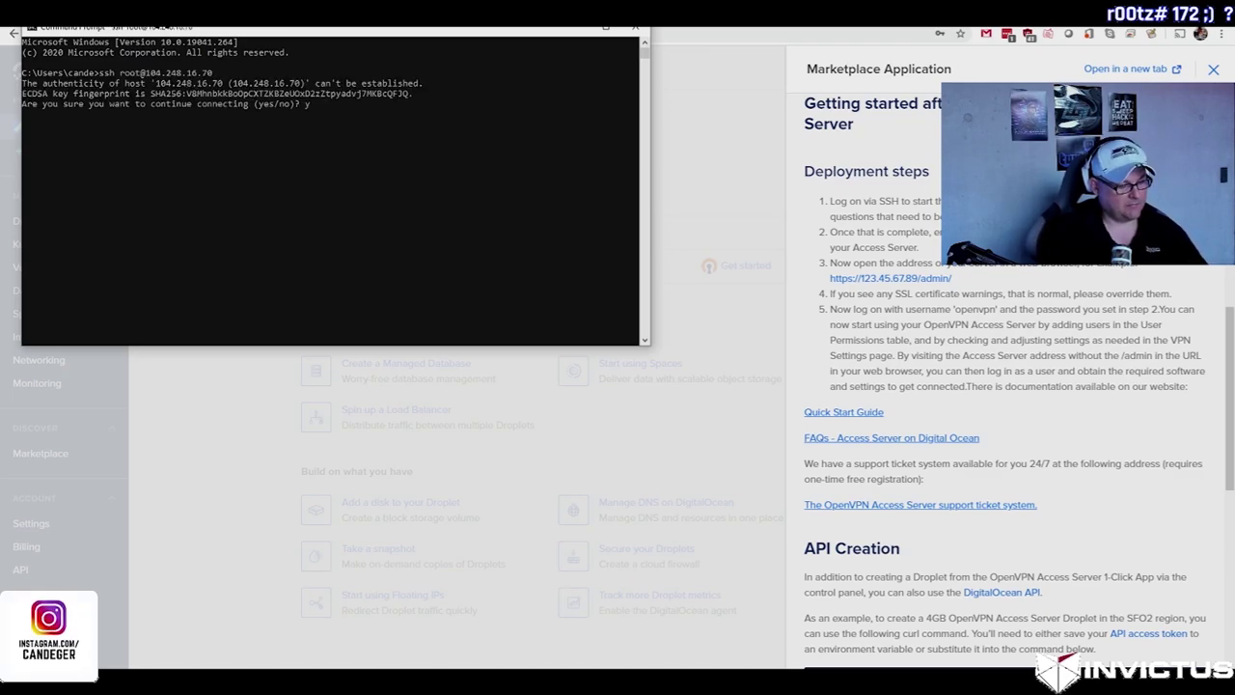
{"action": "type", "text": "es"}
{"action": "key", "text": "Return"}
{"action": "type", "text": "yes"}
Step: Accept the license, keep the primary node, and put the admin UI on interface 2, port 943
{"action": "key", "text": "Return"}
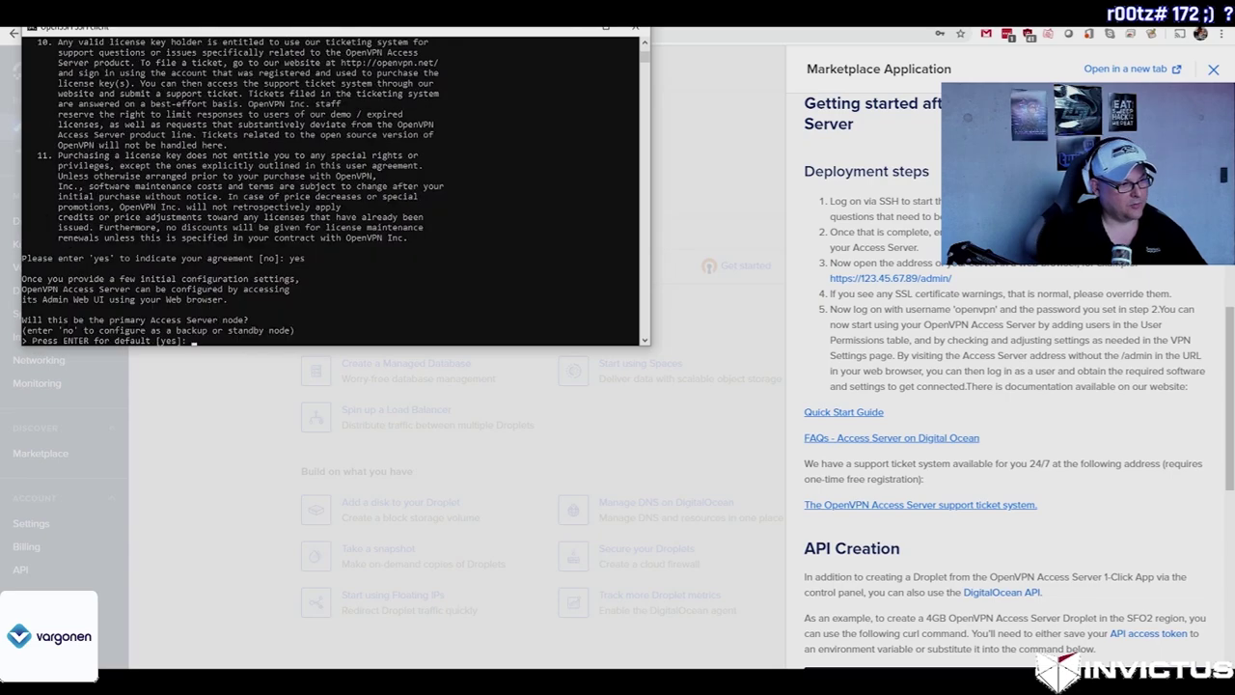
{"action": "key", "text": "Return"}
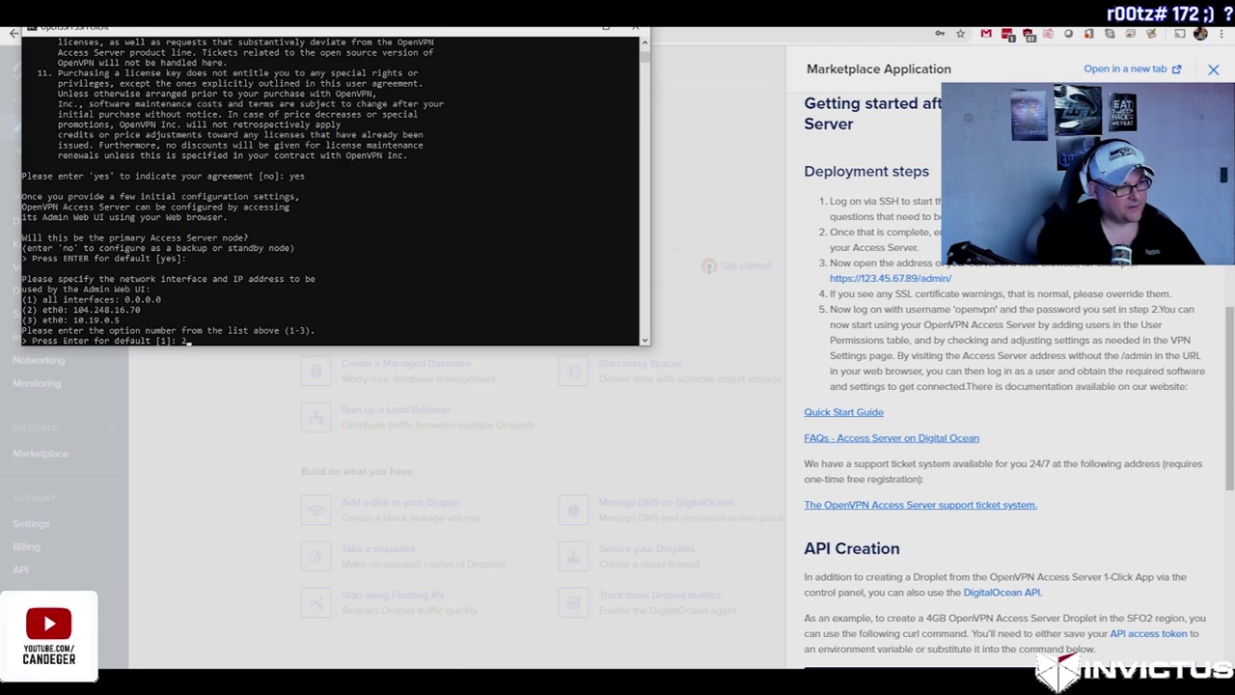
{"action": "key", "text": "Return"}
{"action": "type", "text": "943]: 943"}
{"action": "key", "text": "Return"}
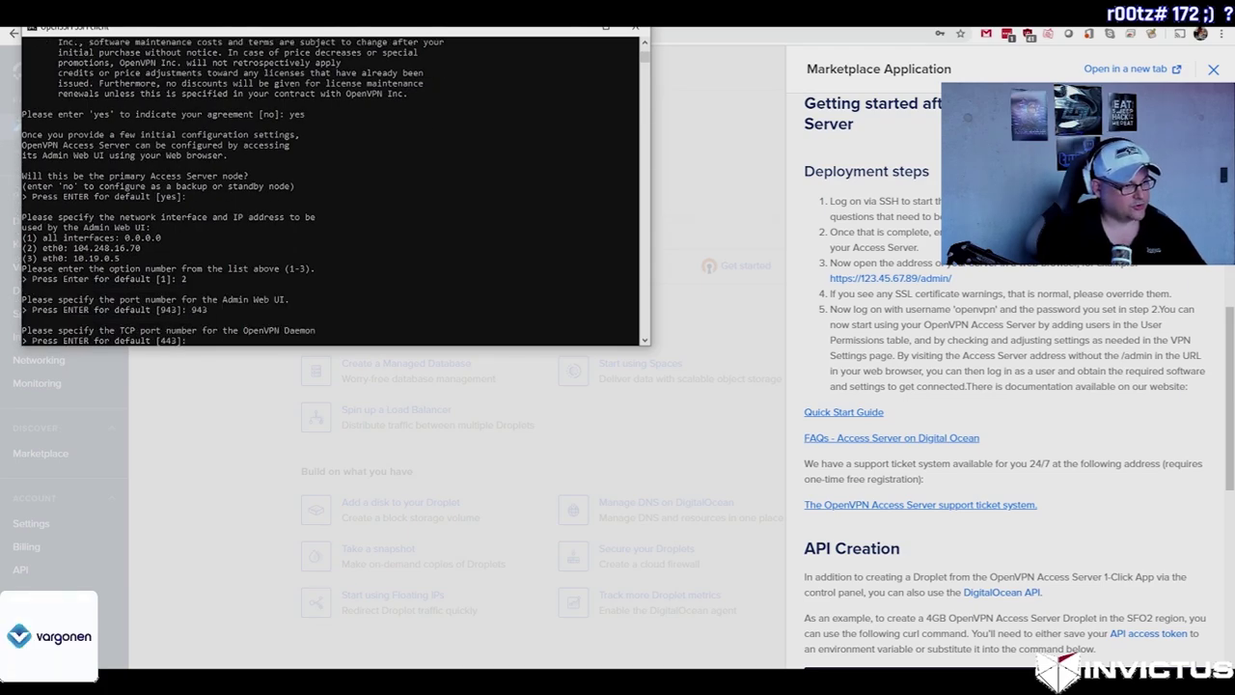
{"action": "key", "text": "Return"}
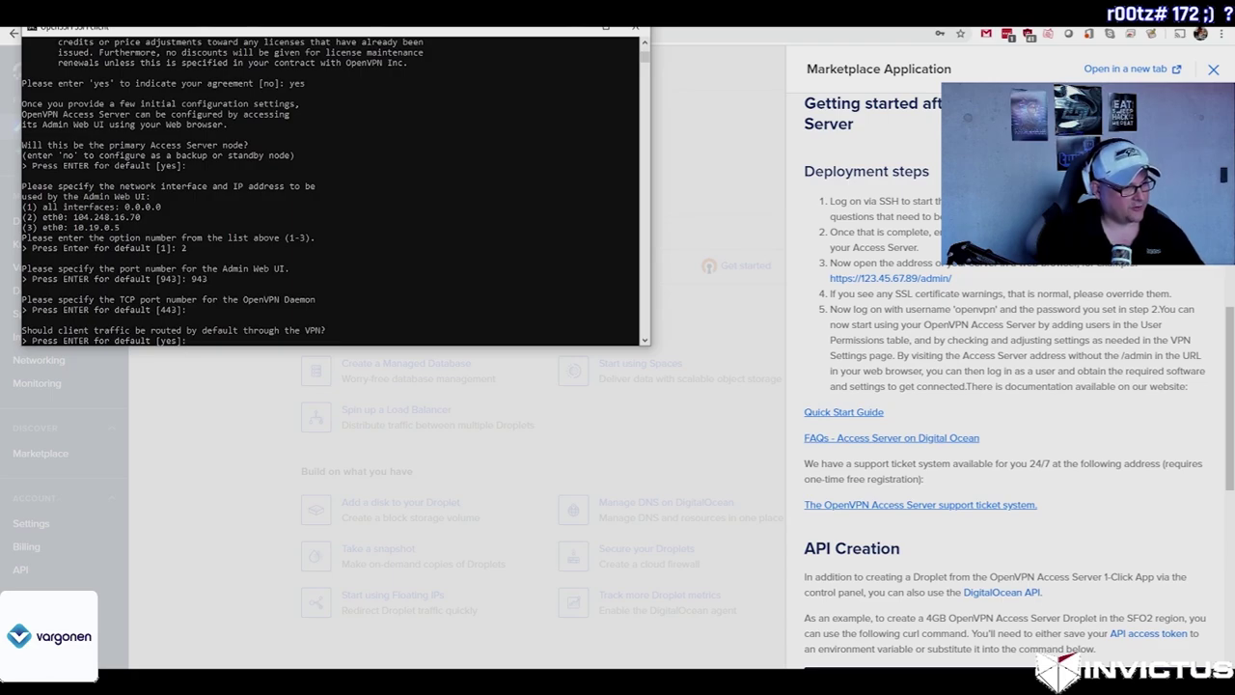
Step: Accept the remaining defaults (VPN routing, local auth, private subnets, openvpn admin), leaving the activation key blank
{"action": "key", "text": "Return"}
{"action": "key", "text": "Return"}
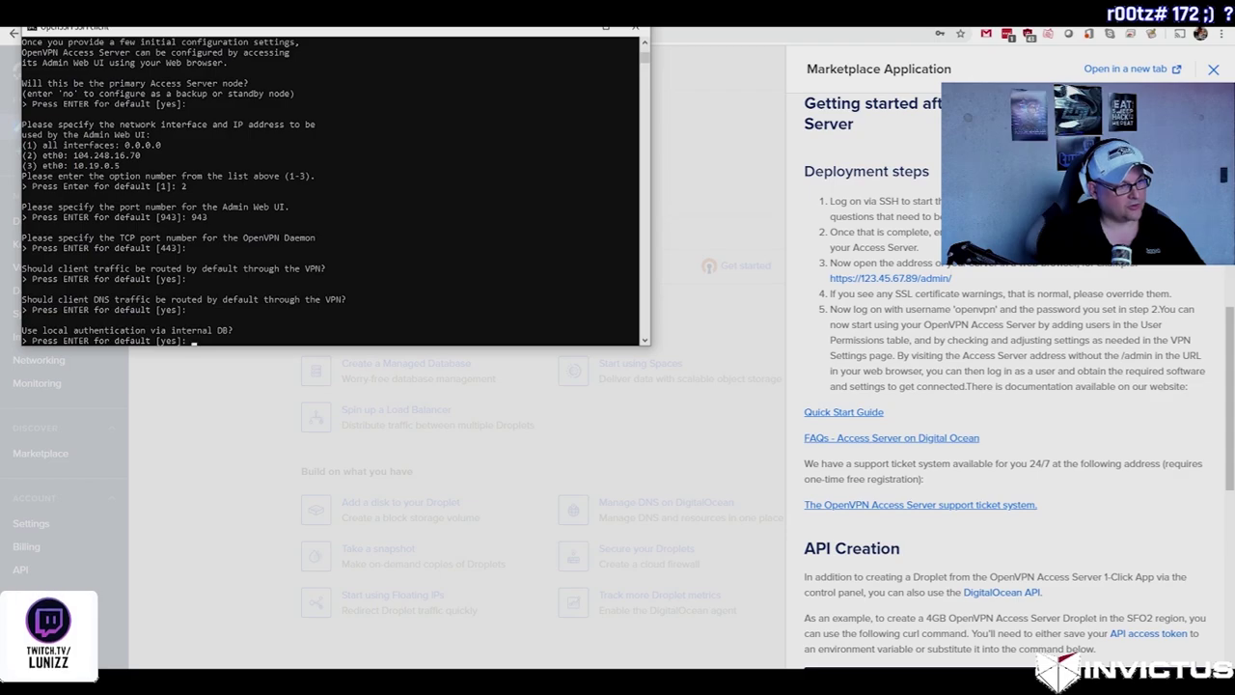
{"action": "key", "text": "Return"}
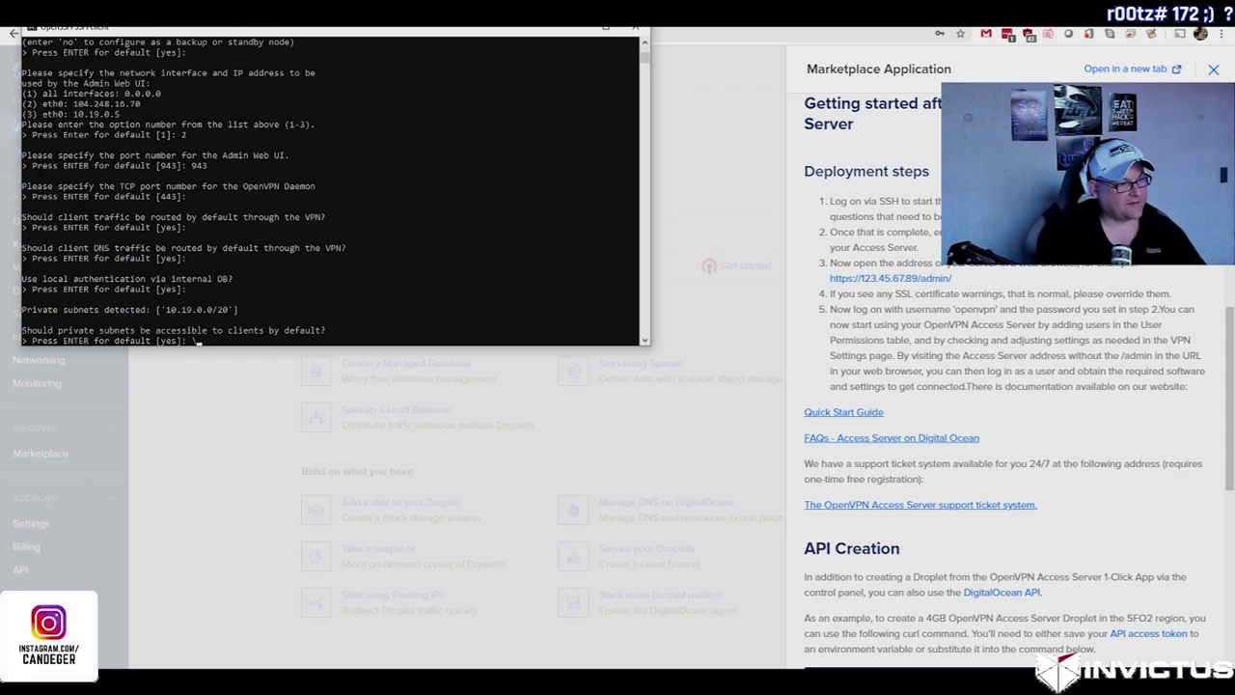
{"action": "type", "text": "\\"}
{"action": "key", "text": "Return"}
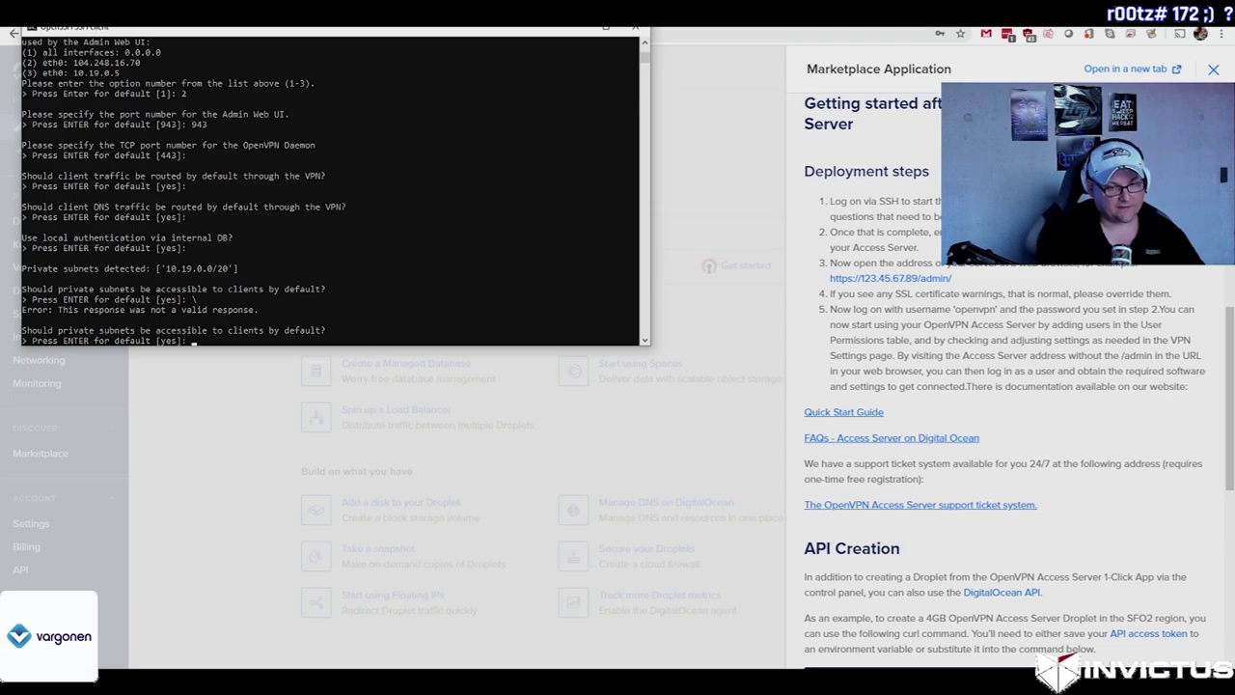
{"action": "key", "text": "Return"}
{"action": "key", "text": "Return"}
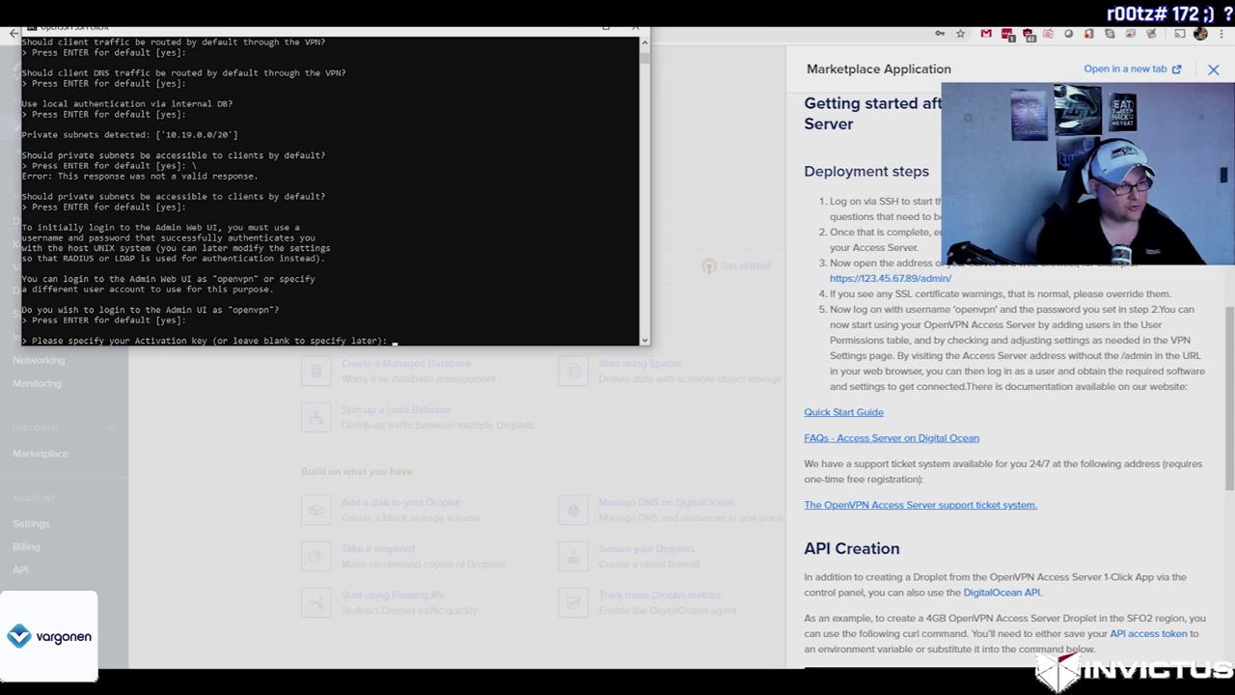
{"action": "key", "text": "Return"}
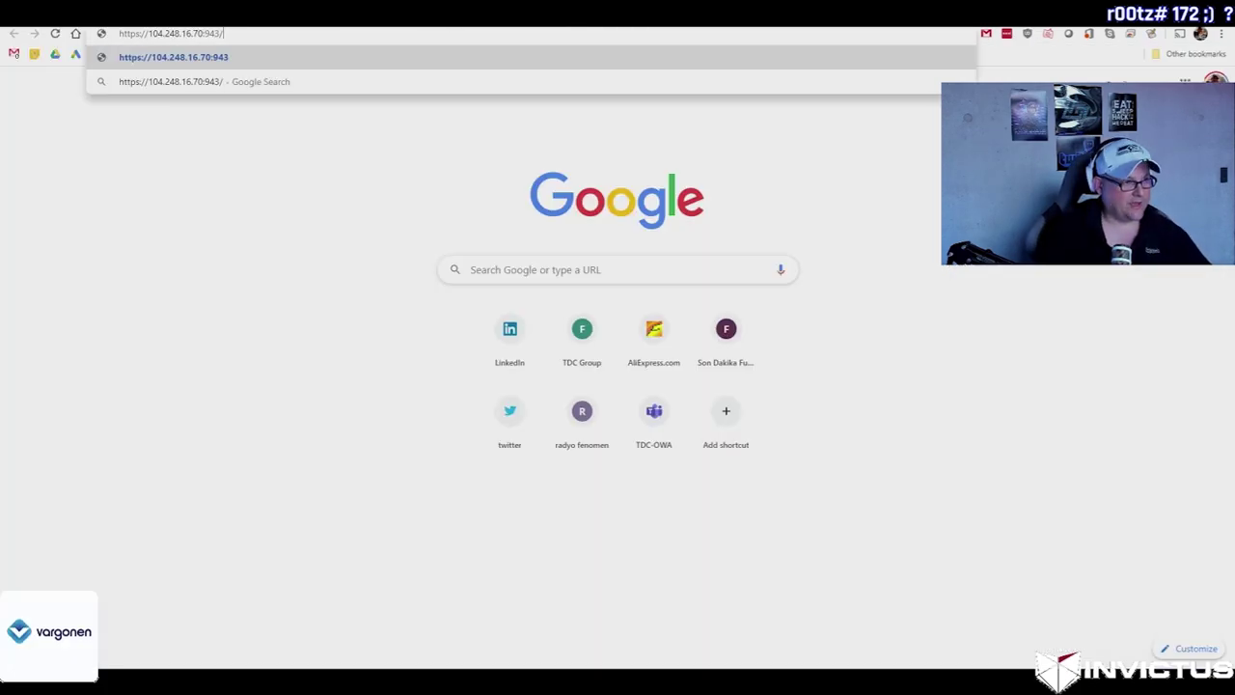
{"action": "key", "text": "Return"}
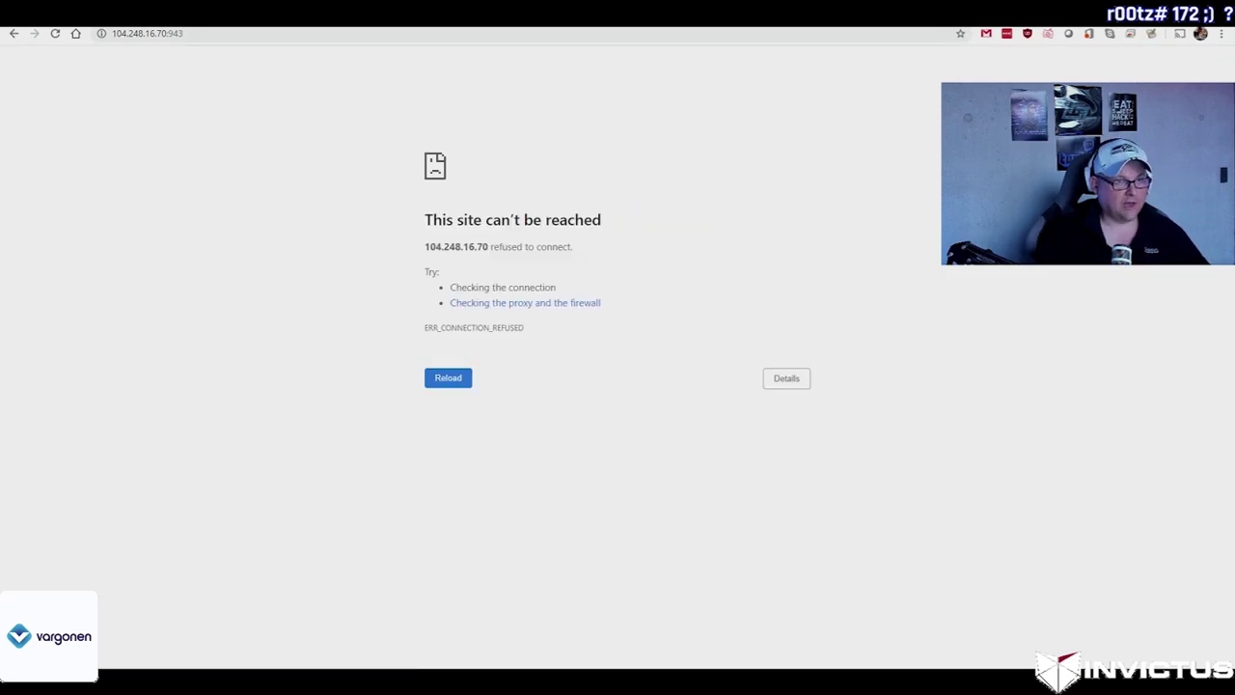
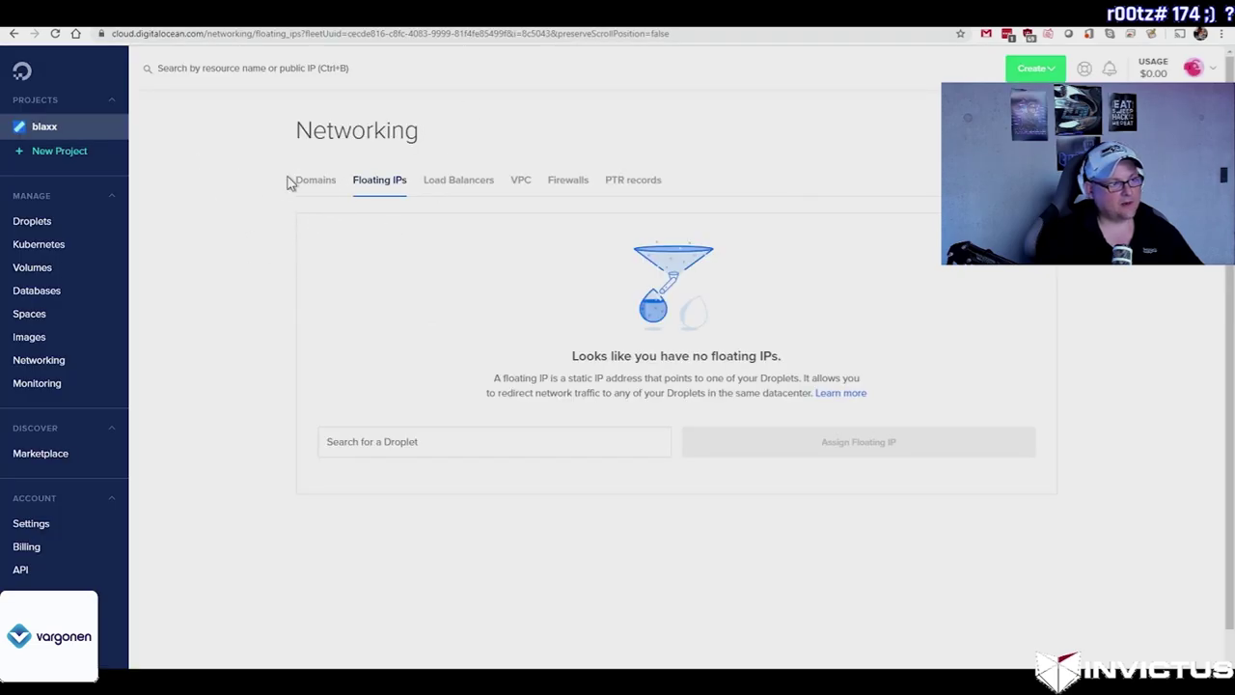
Step: Destroy the old OpenVPN droplet in the blaxx project
{"action": "left_click", "coordinate": [29, 126]}
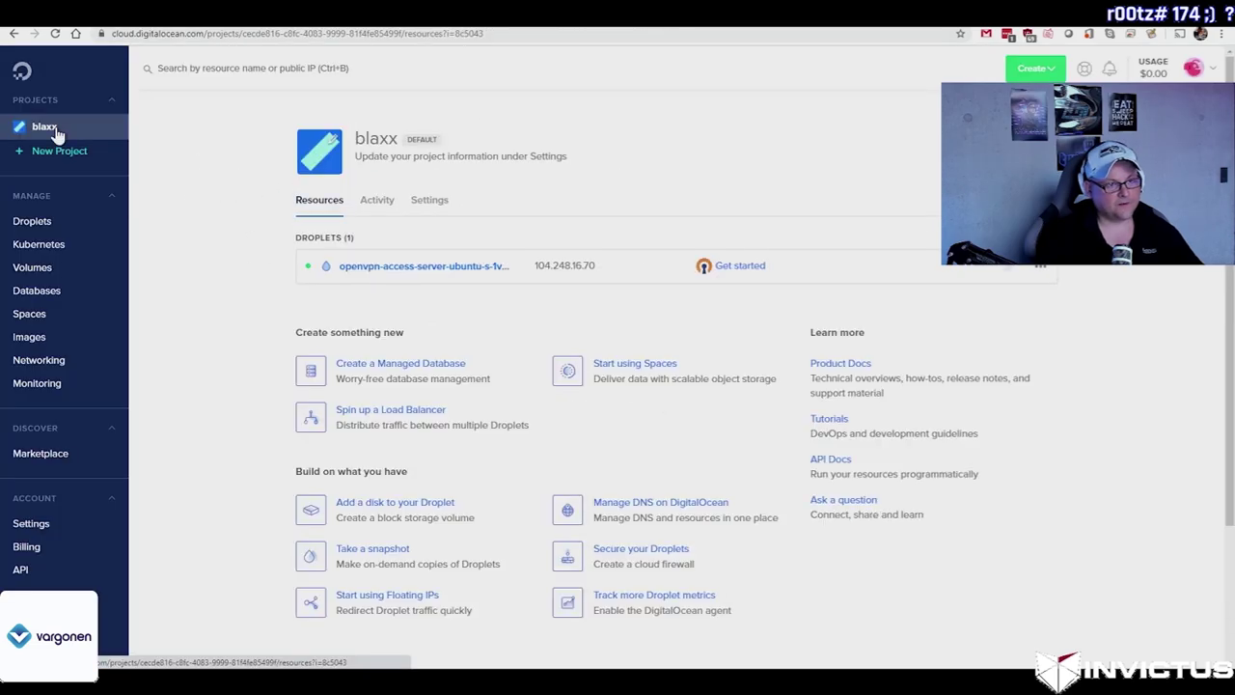
{"action": "left_click", "coordinate": [1045, 269]}
{"action": "left_click", "coordinate": [1040, 472]}
{"action": "left_click", "coordinate": [628, 314]}
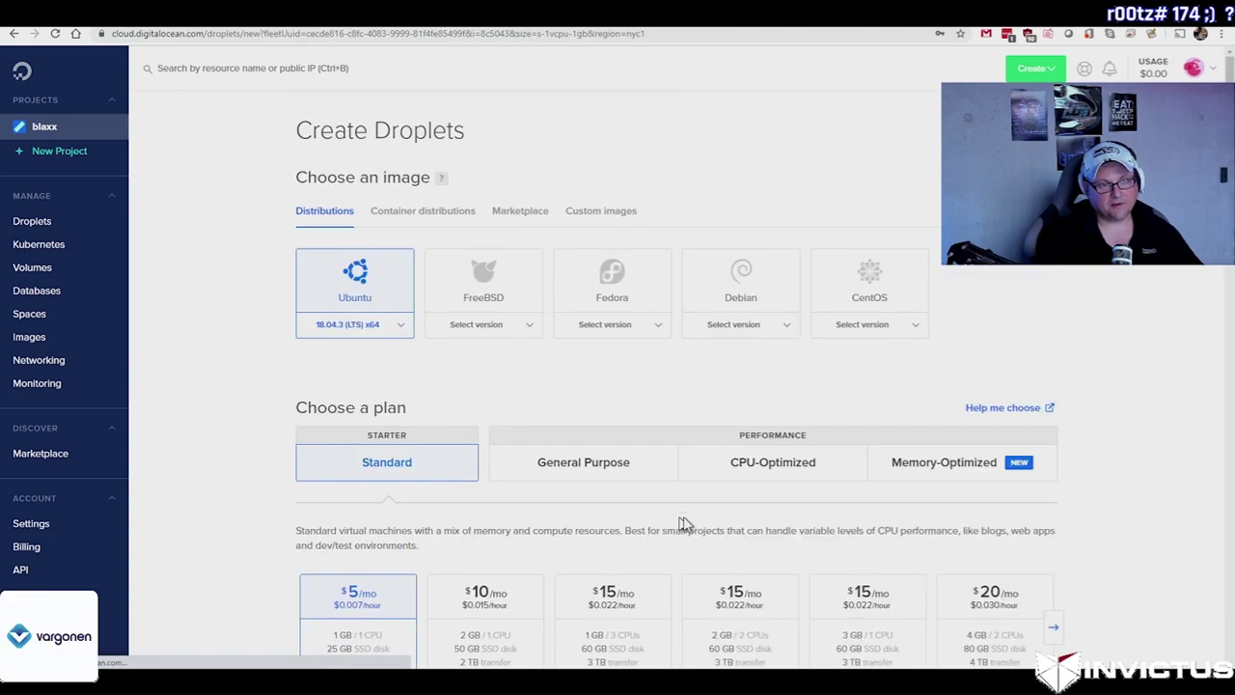
Step: Find 'openvpn' in the Marketplace and open the OpenVPN Access Server app page
{"action": "left_click", "coordinate": [42, 454]}
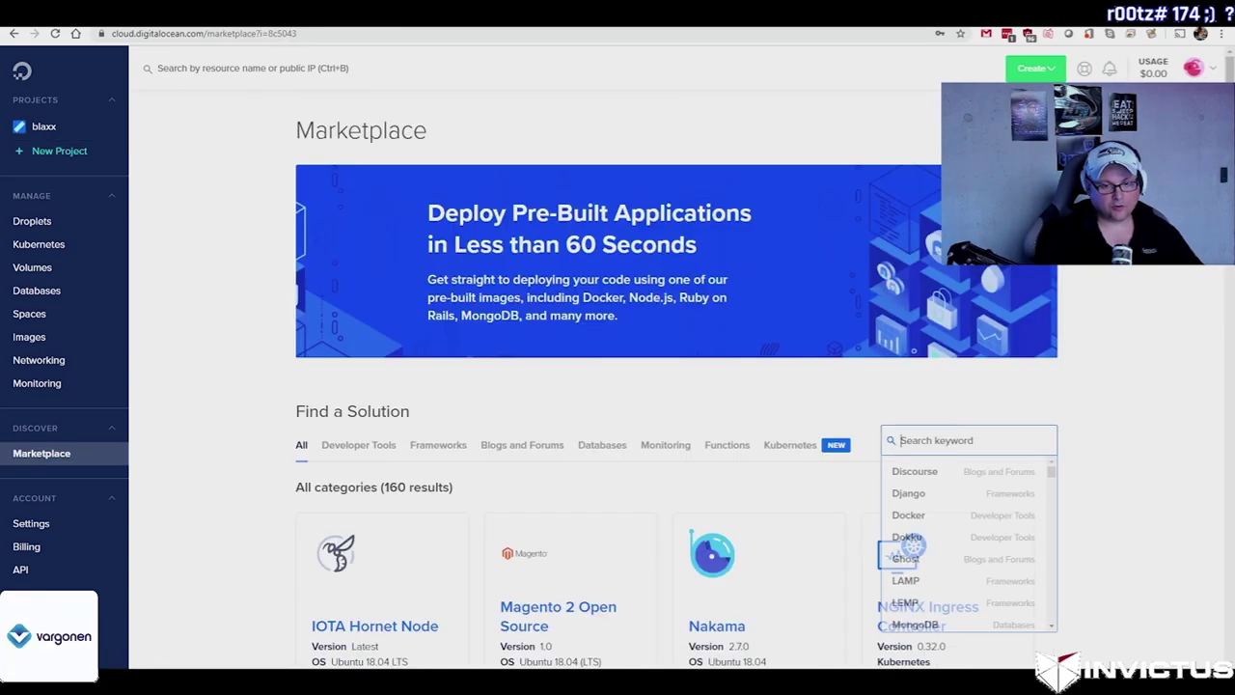
{"action": "type", "text": "openvpn"}
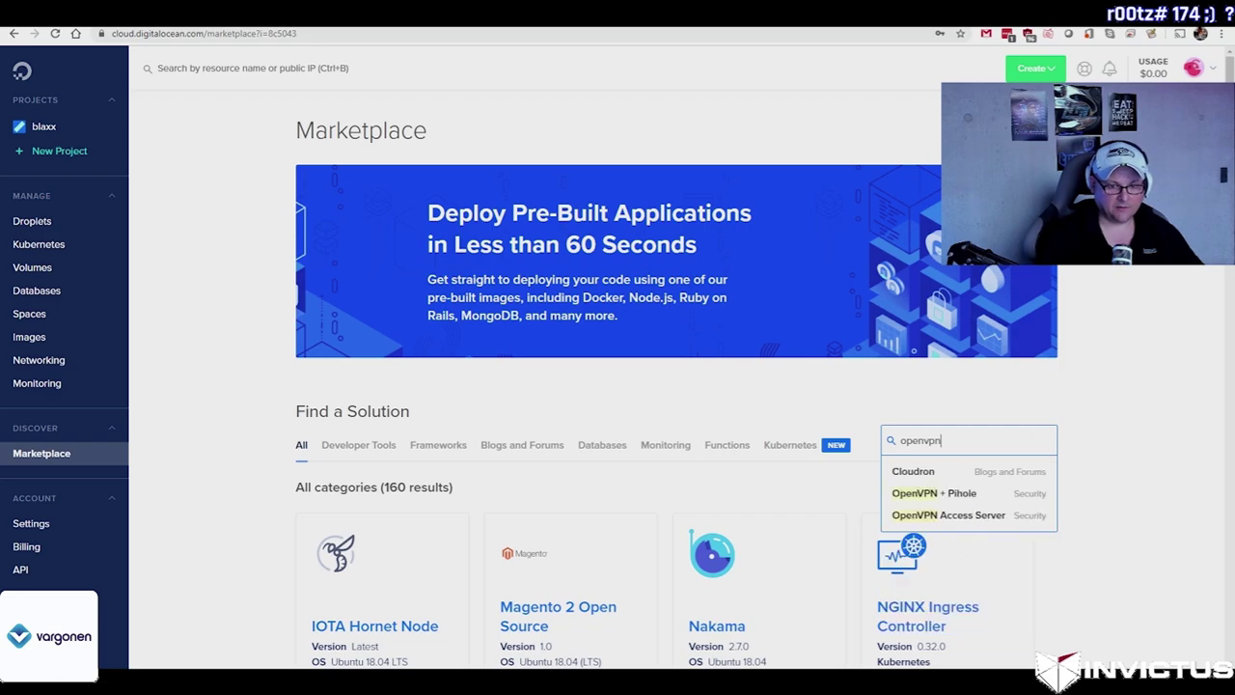
{"action": "left_click", "coordinate": [965, 515]}
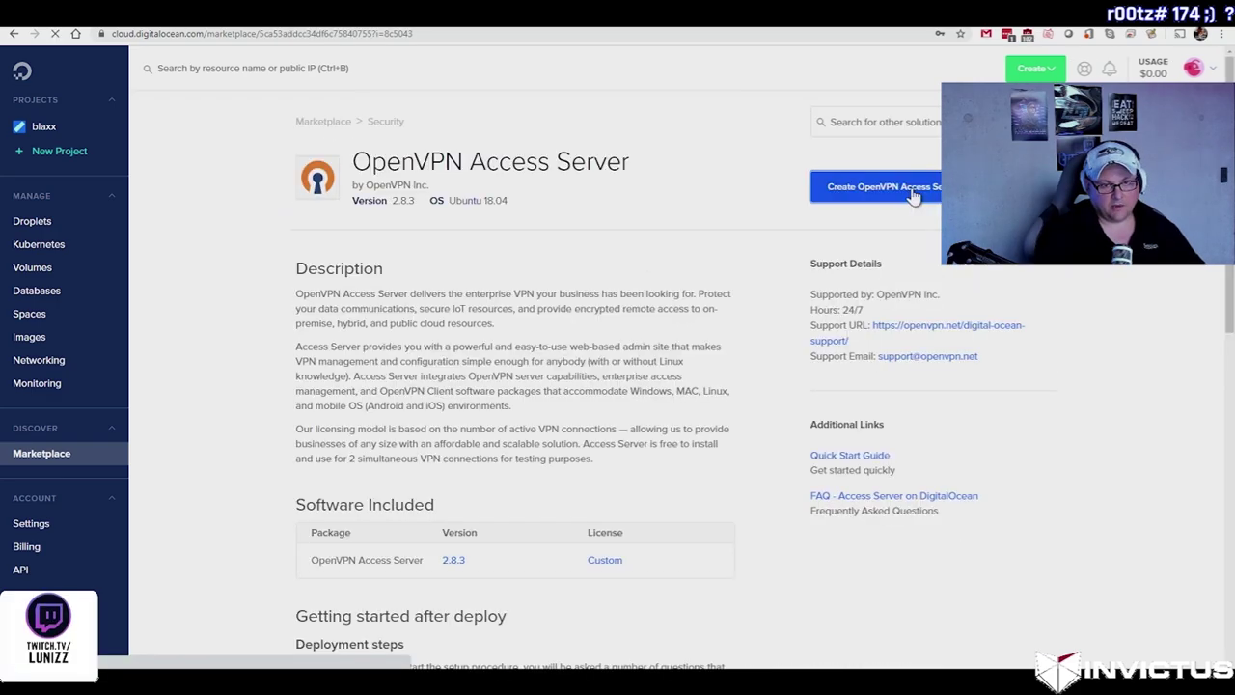
Step: Start an OpenVPN Access Server droplet in Frankfurt on the default-fra1 VPC network
{"action": "left_click", "coordinate": [898, 200]}
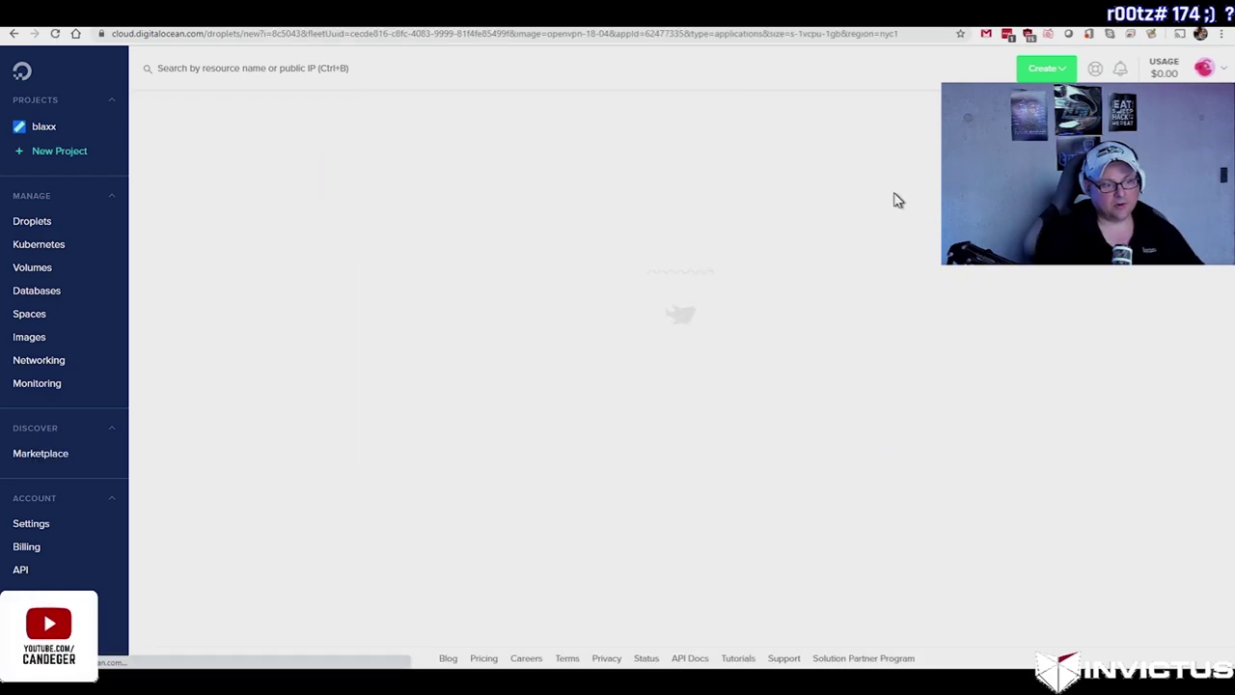
{"action": "scroll", "coordinate": [565, 451], "scroll_direction": "down", "scroll_amount": 3}
{"action": "left_click", "coordinate": [956, 415]}
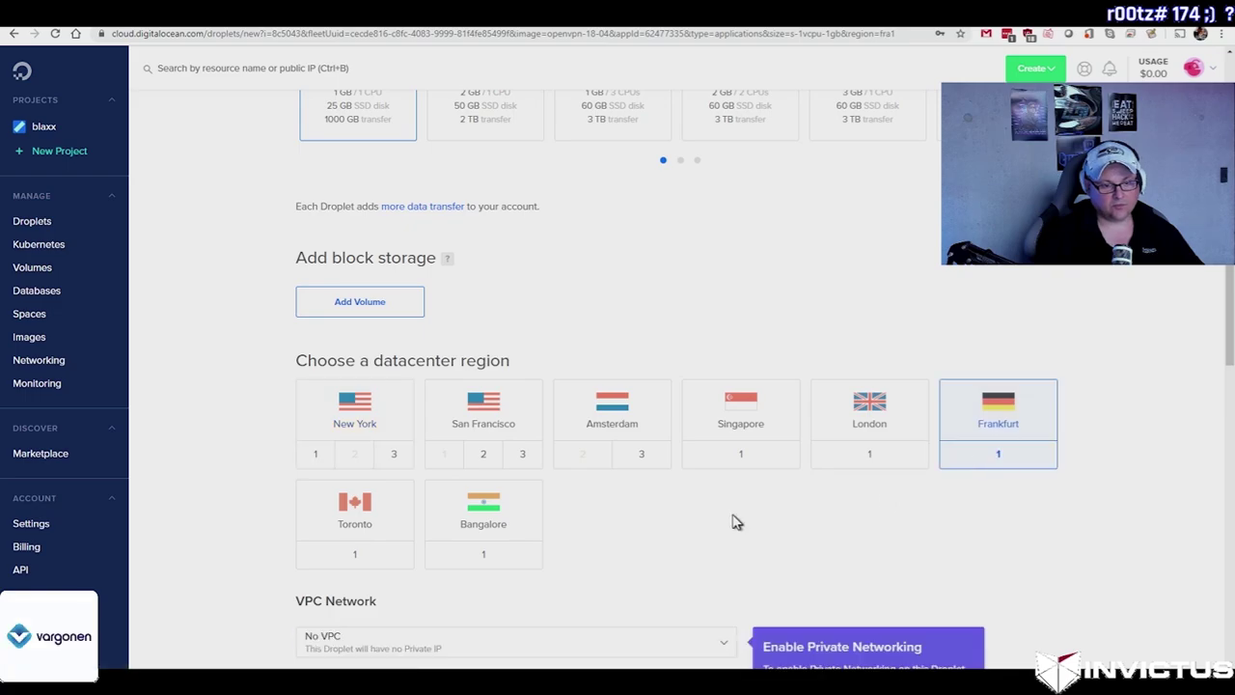
{"action": "scroll", "coordinate": [734, 521], "scroll_direction": "down", "scroll_amount": 3}
{"action": "left_click", "coordinate": [417, 391]}
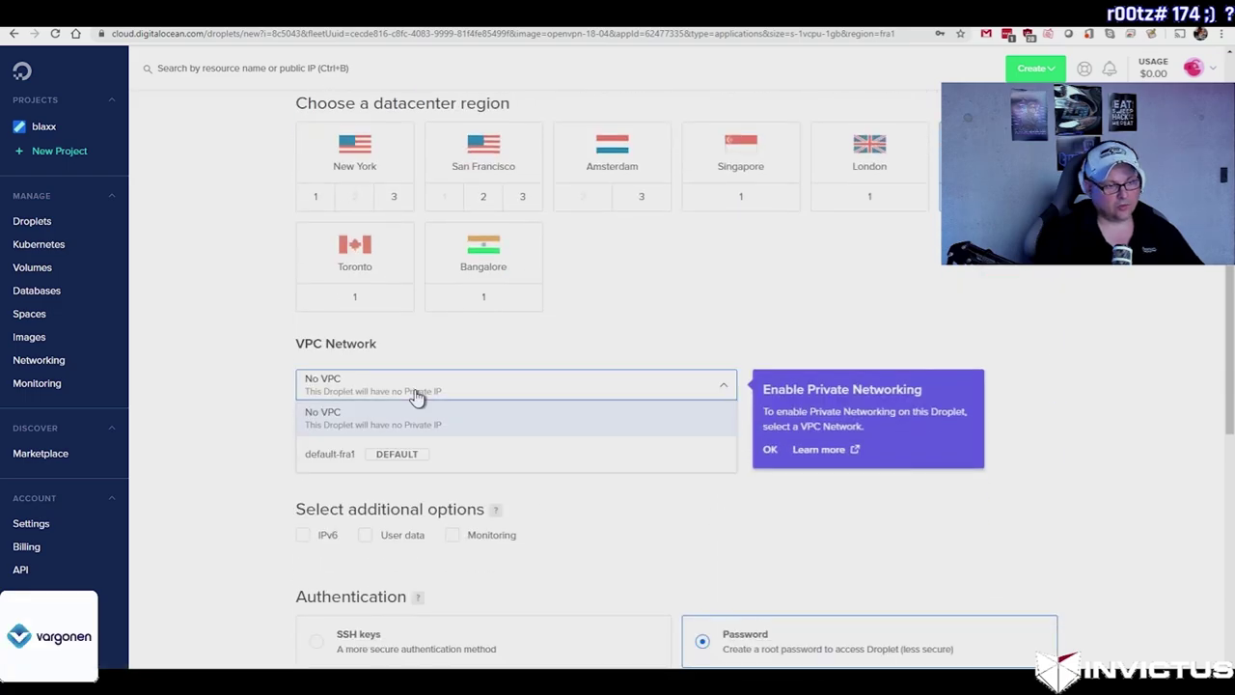
{"action": "left_click", "coordinate": [395, 453]}
Step: Give it a root password, hostname openvpnCan and tag openvpn, then create the droplet
{"action": "scroll", "coordinate": [554, 468], "scroll_direction": "down", "scroll_amount": 2}
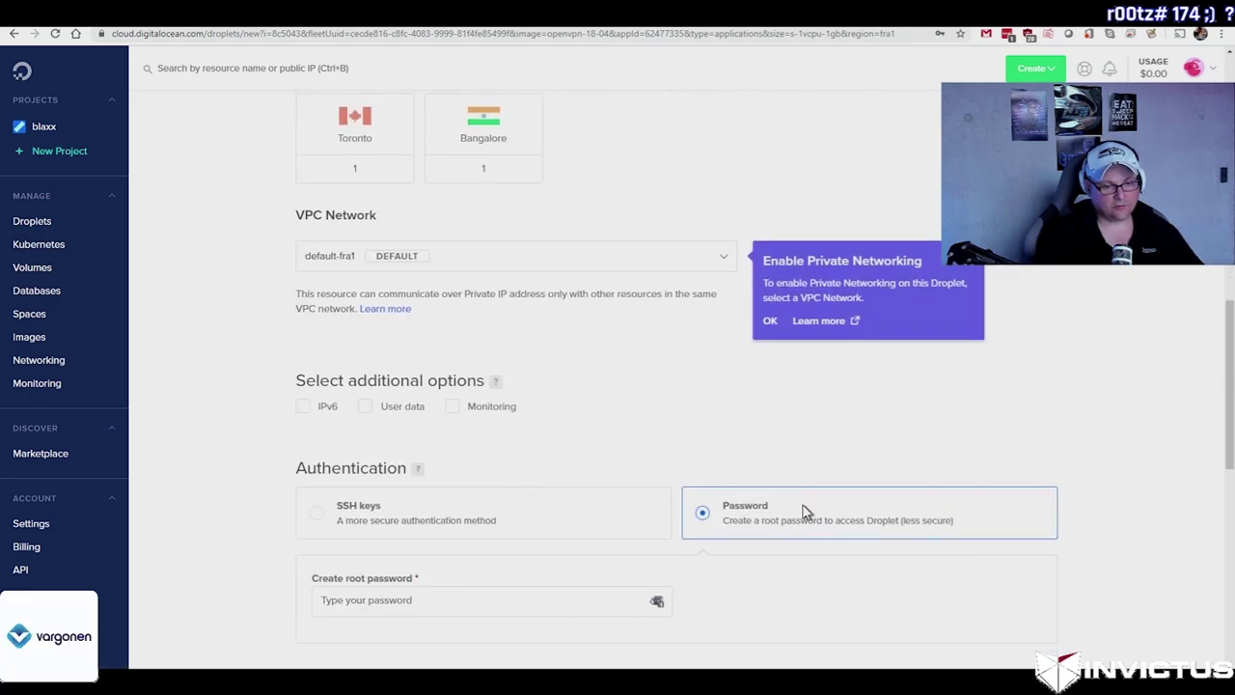
{"action": "scroll", "coordinate": [806, 514], "scroll_direction": "down", "scroll_amount": 2}
{"action": "left_click", "coordinate": [329, 470]}
{"action": "type", "text": "••••••••"}
{"action": "scroll", "coordinate": [663, 482], "scroll_direction": "down", "scroll_amount": 5}
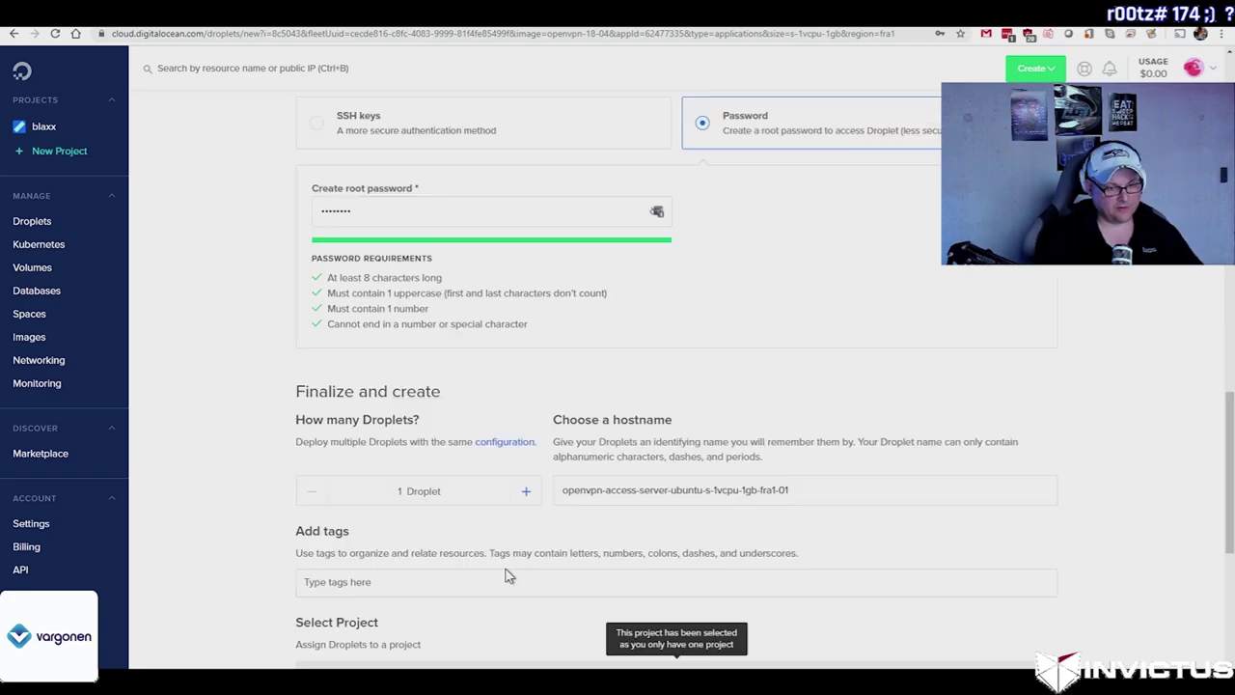
{"action": "triple_click", "coordinate": [790, 431]}
{"action": "type", "text": "ope"}
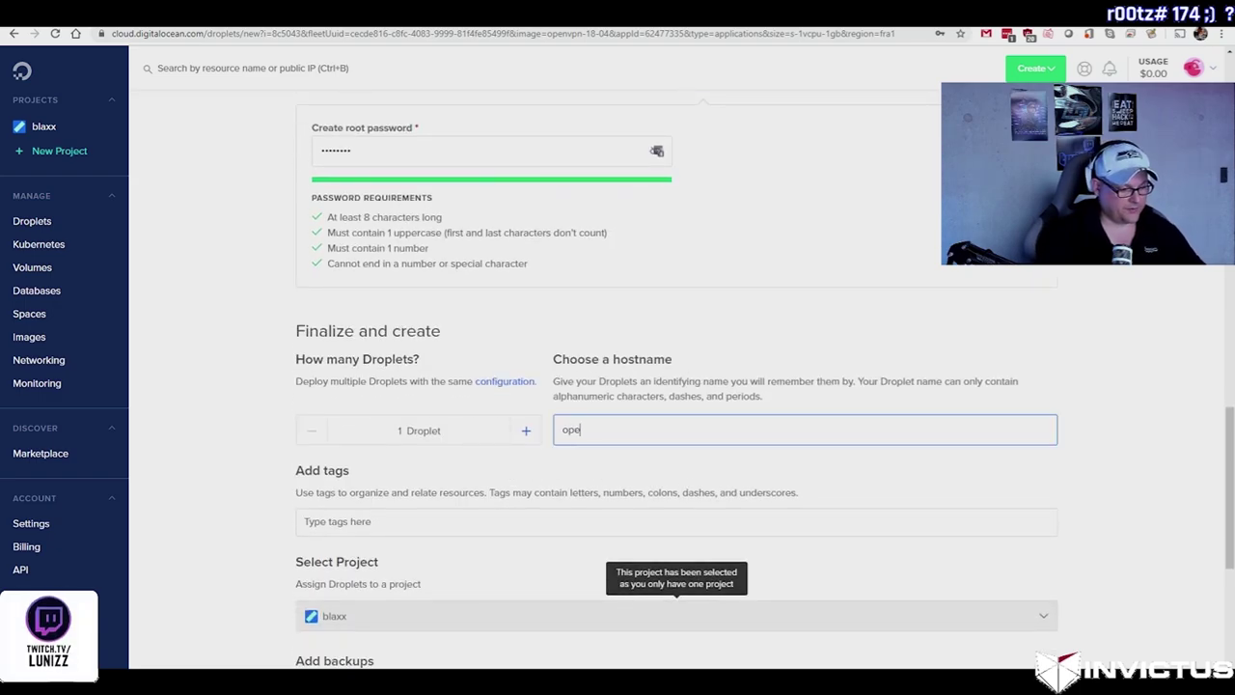
{"action": "type", "text": "nvpnCan"}
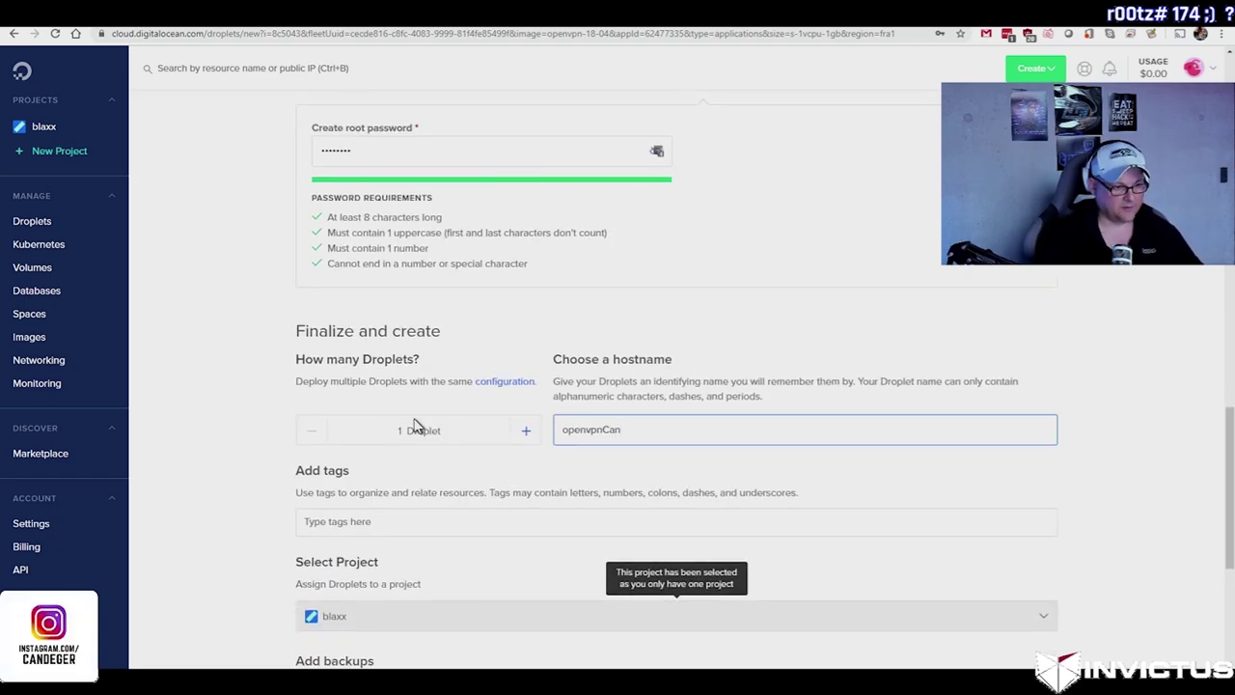
{"action": "key", "text": "Tab"}
{"action": "scroll", "coordinate": [415, 427], "scroll_direction": "down", "scroll_amount": 3}
{"action": "type", "text": "openvpn"}
{"action": "scroll", "coordinate": [748, 446], "scroll_direction": "down", "scroll_amount": 2}
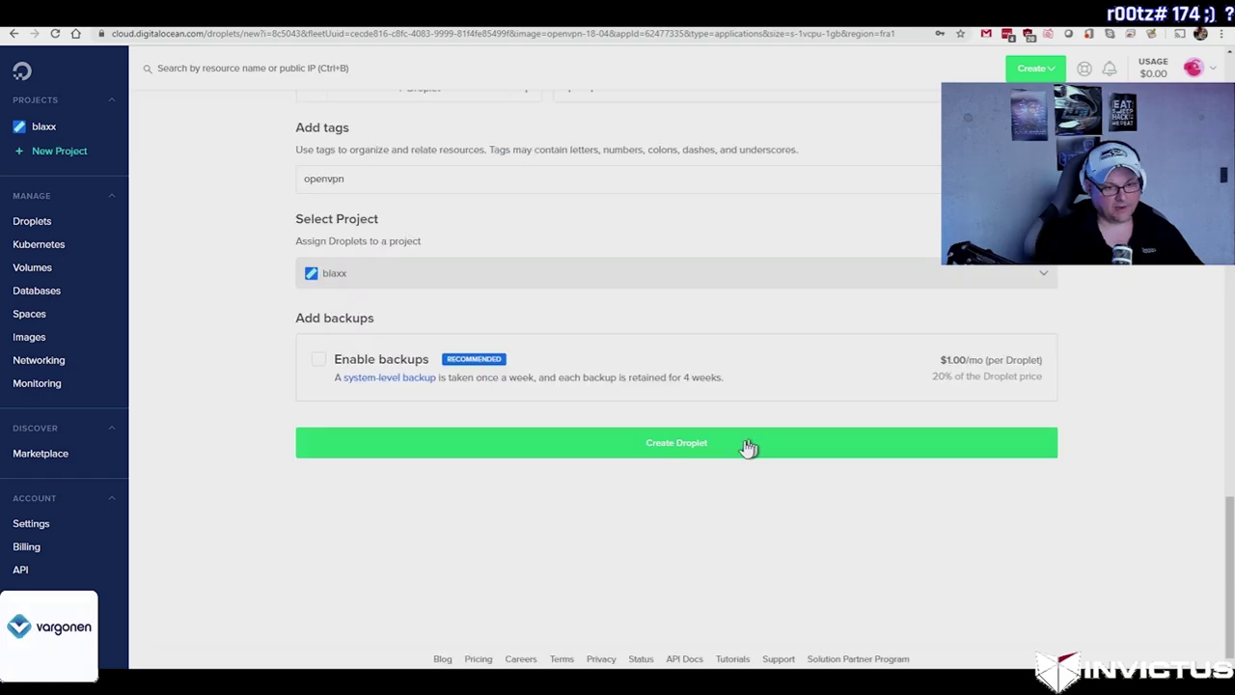
{"action": "left_click", "coordinate": [749, 447]}
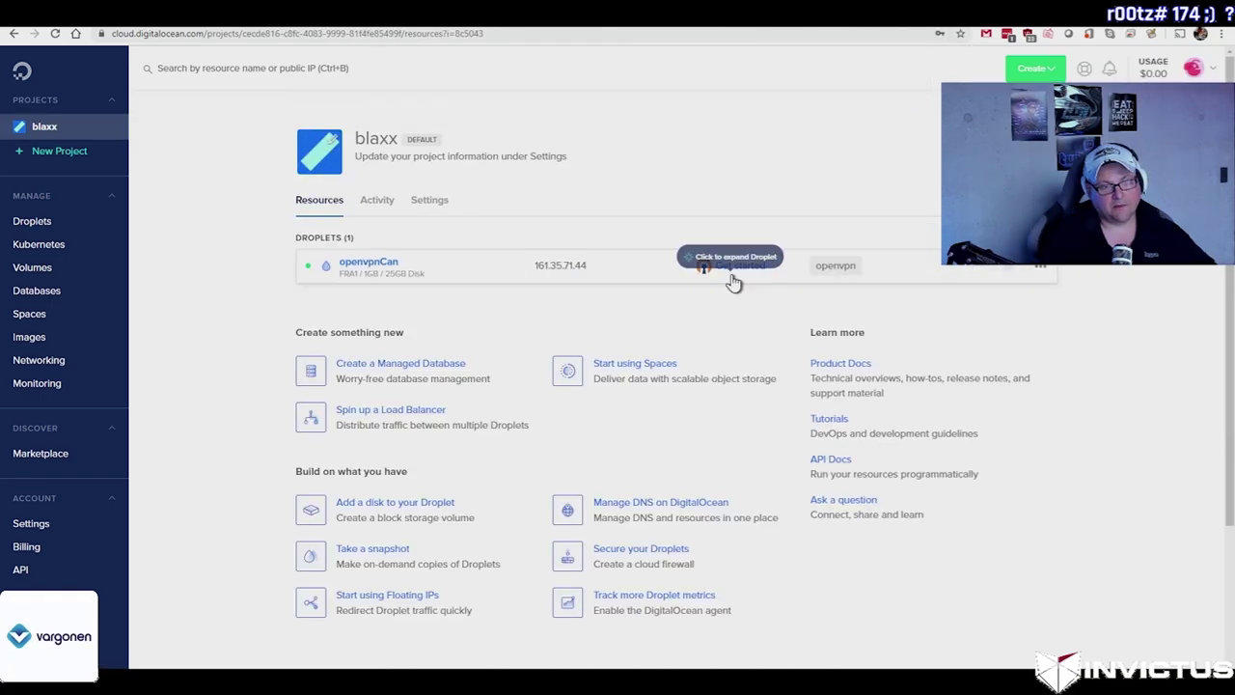
Step: Log in to the droplet console as root and complete the OpenVPN setup, accepting defaults
{"action": "left_click", "coordinate": [731, 274]}
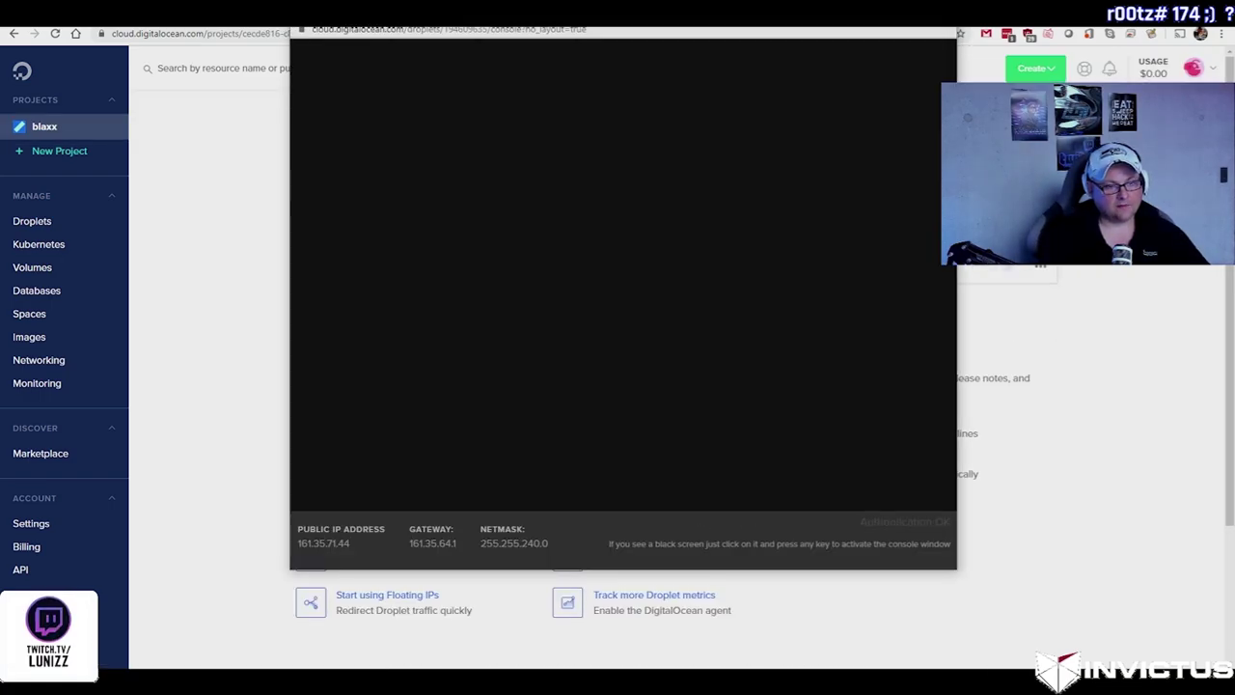
{"action": "type", "text": "root"}
{"action": "key", "text": "Return"}
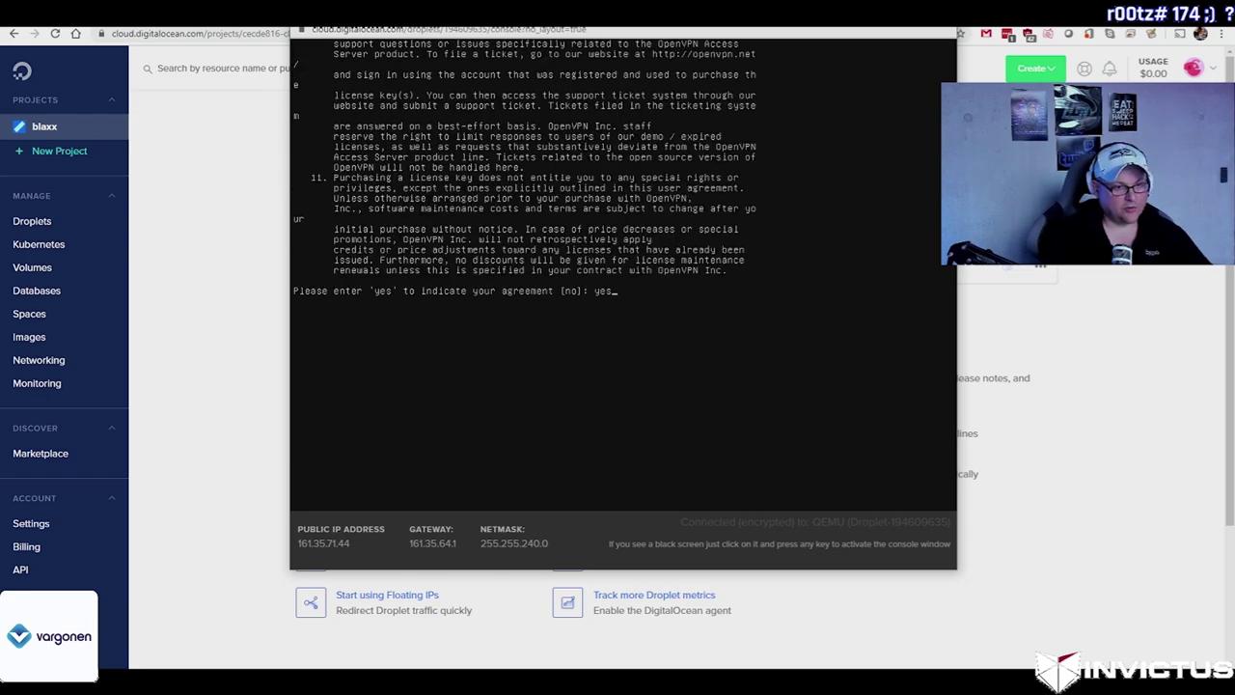
{"action": "key", "text": "Return"}
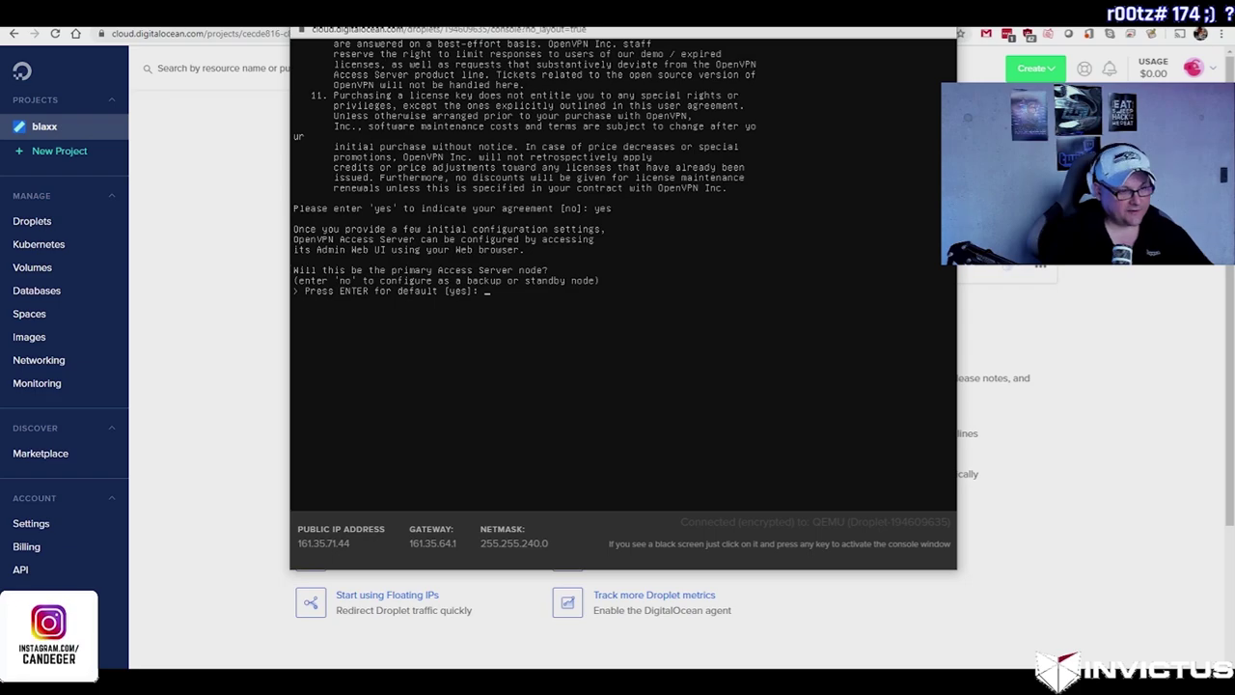
{"action": "type", "text": "yes"}
{"action": "key", "text": "Return"}
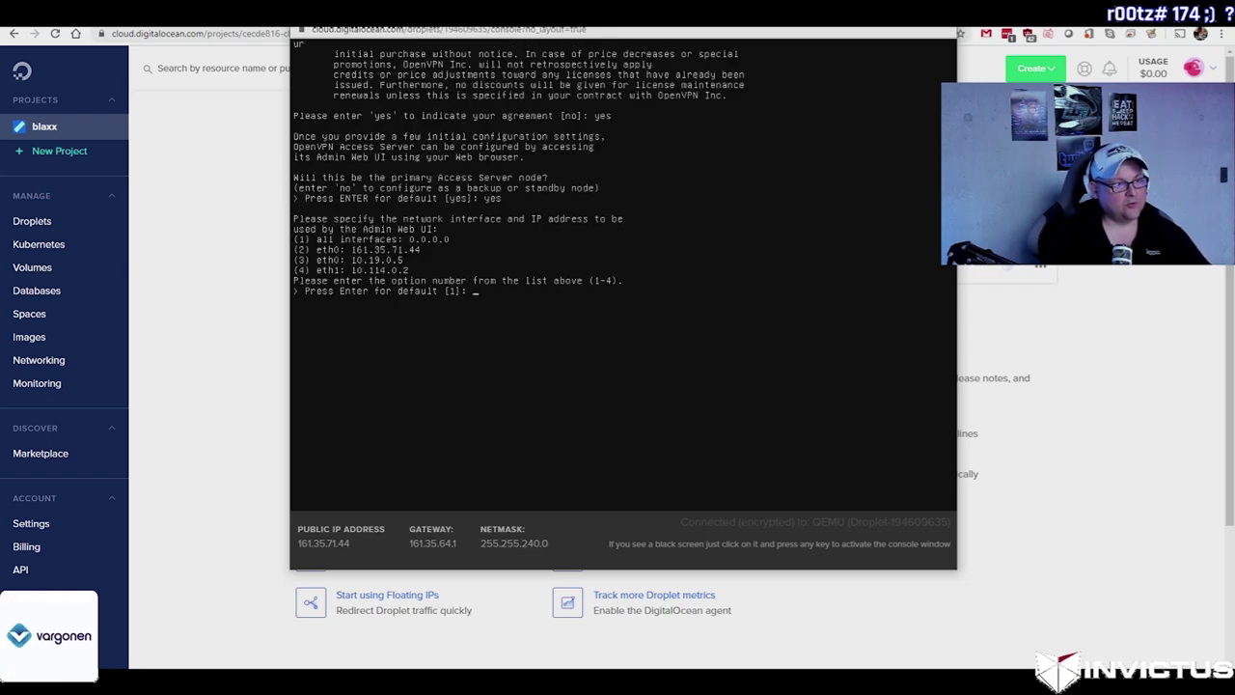
{"action": "key", "text": "Return"}
{"action": "key", "text": "Return"}
{"action": "key", "text": "Return"}
{"action": "key", "text": "Return"}
{"action": "key", "text": "Return"}
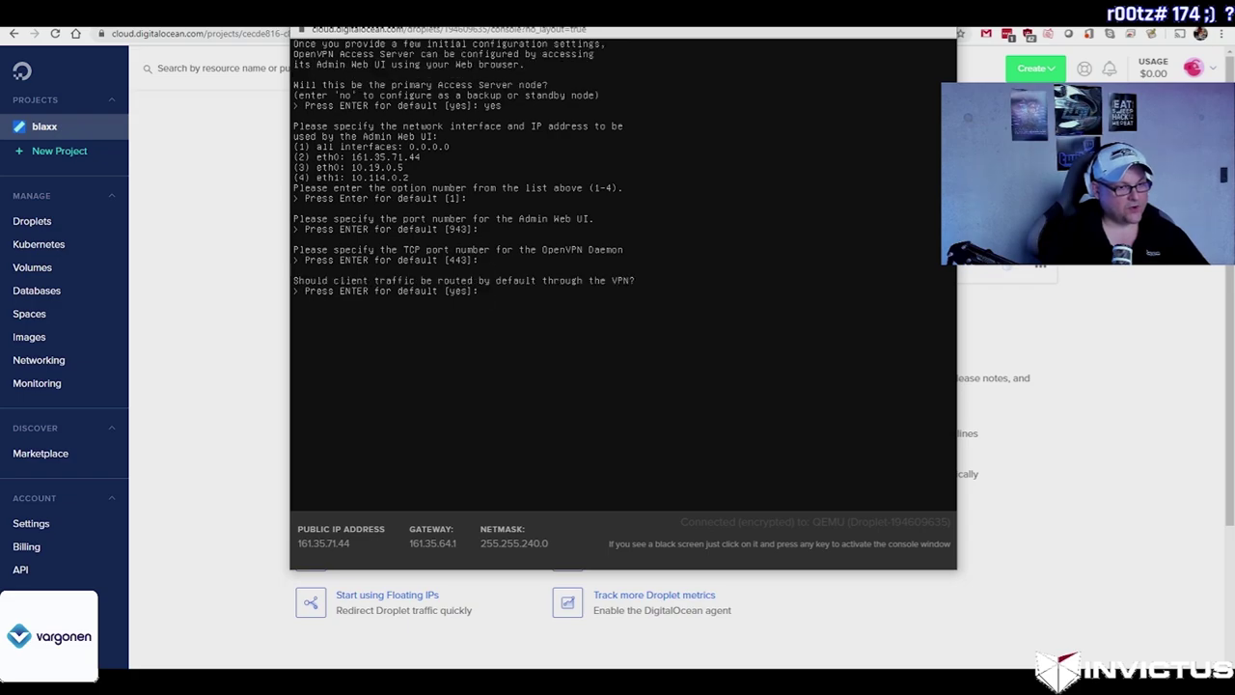
{"action": "key", "text": "Return"}
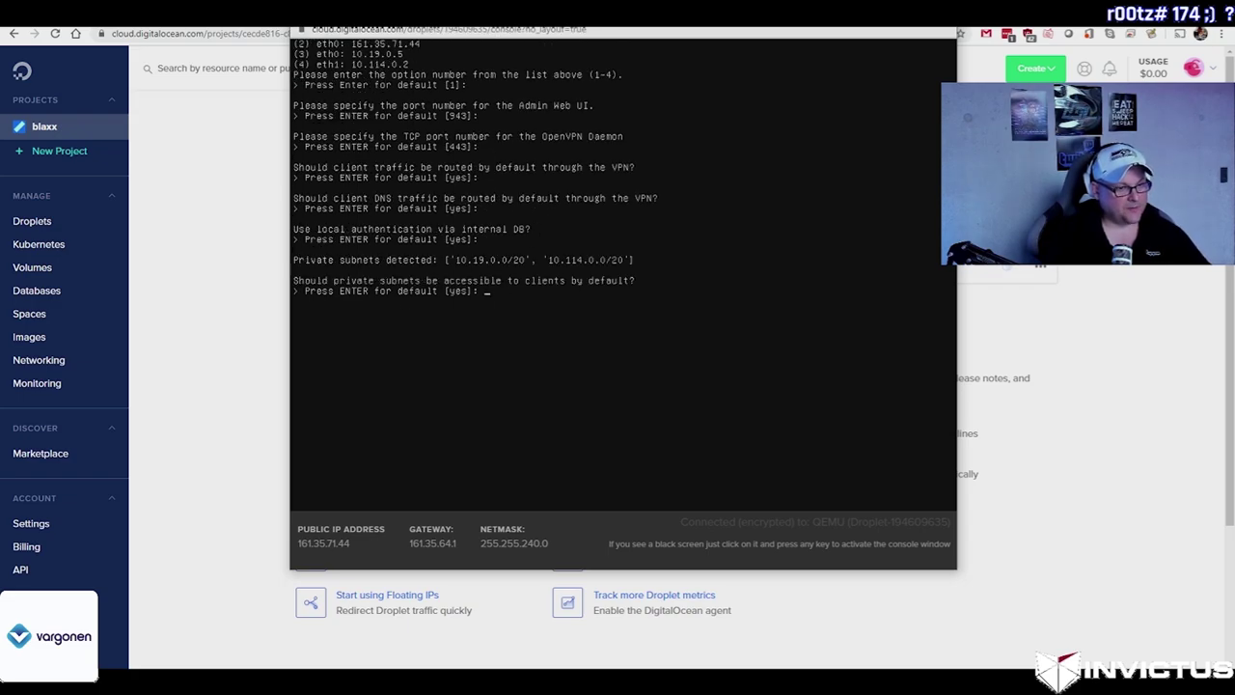
{"action": "type", "text": "\\"}
{"action": "key", "text": "Return"}
{"action": "key", "text": "Return"}
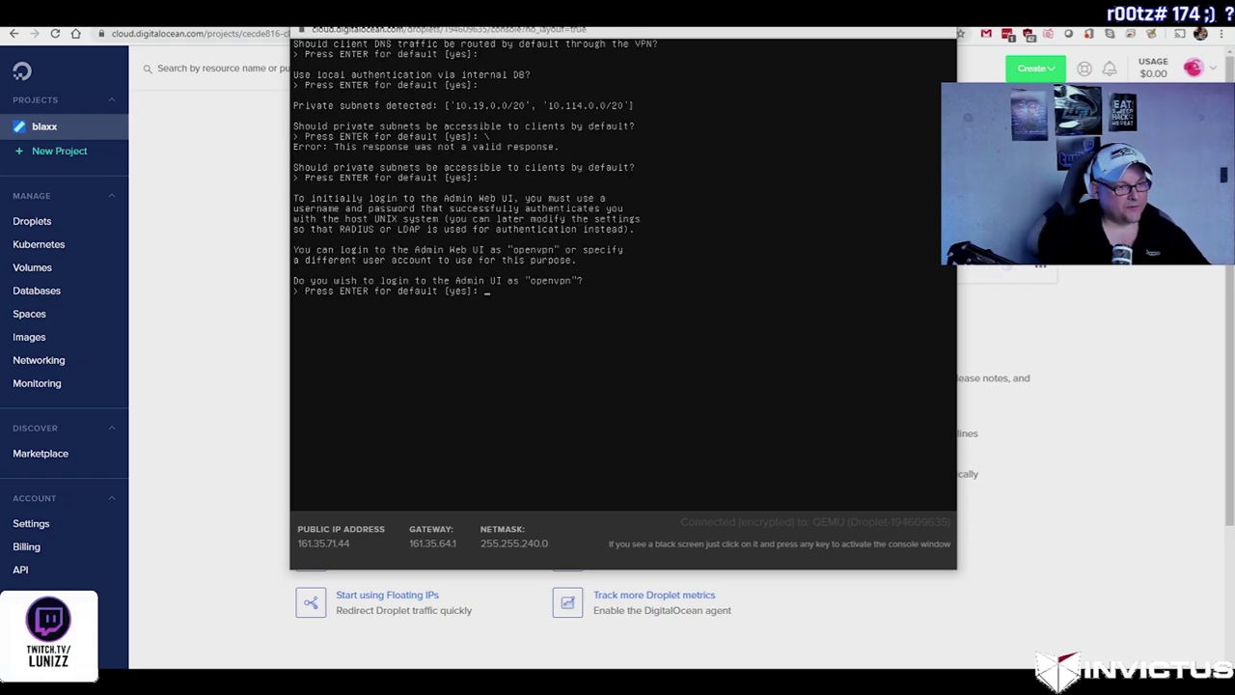
{"action": "key", "text": "Return"}
{"action": "key", "text": "Return"}
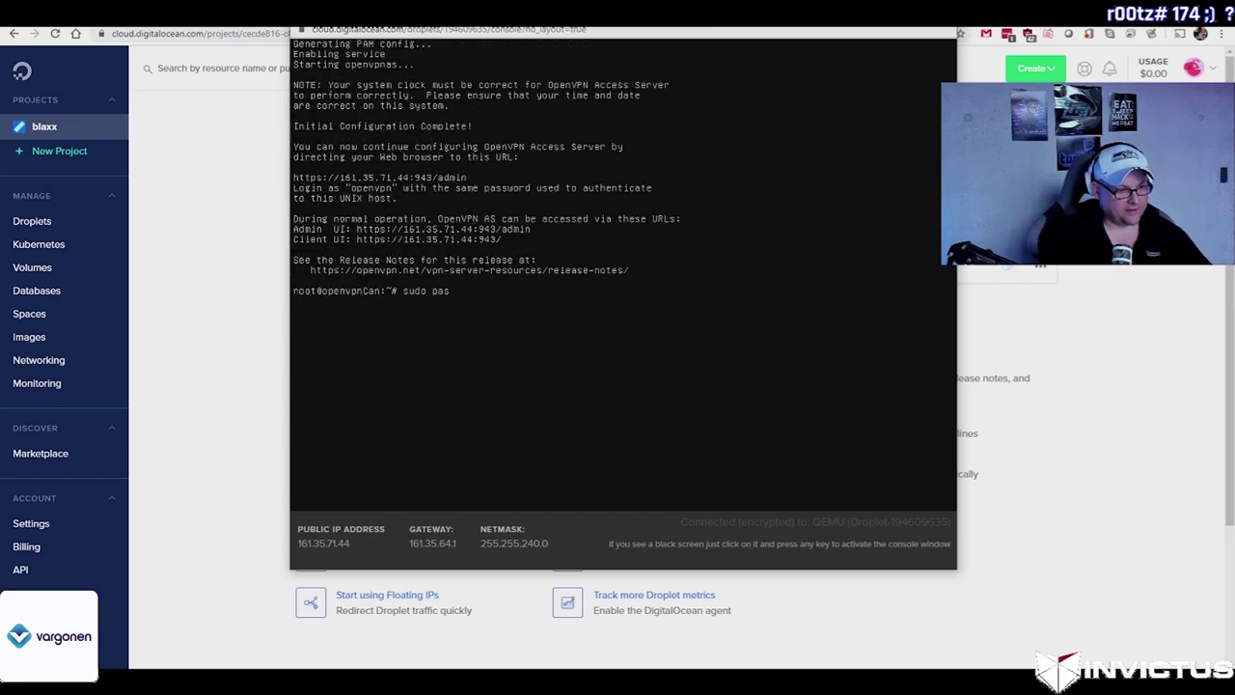
Step: Set the openvpn user's password with sudo passwd openvpn, then close the console
{"action": "type", "text": "nvpn"}
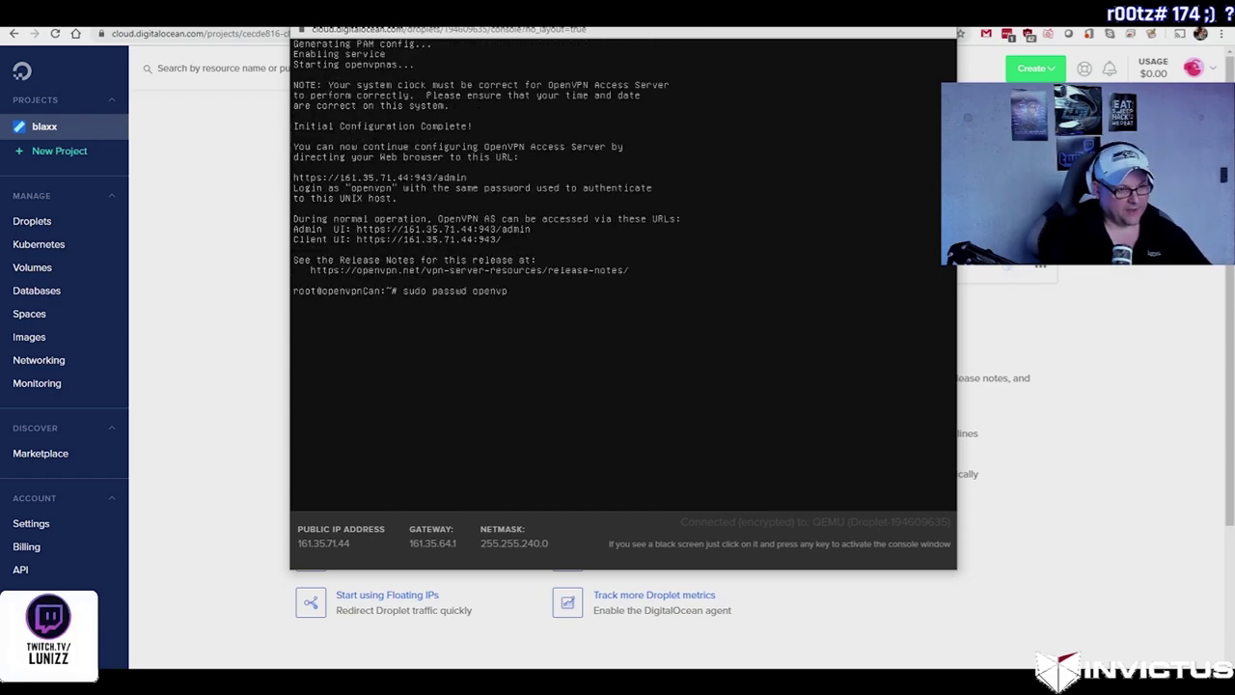
{"action": "key", "text": "Return"}
{"action": "key", "text": "Up"}
{"action": "key", "text": "Return"}
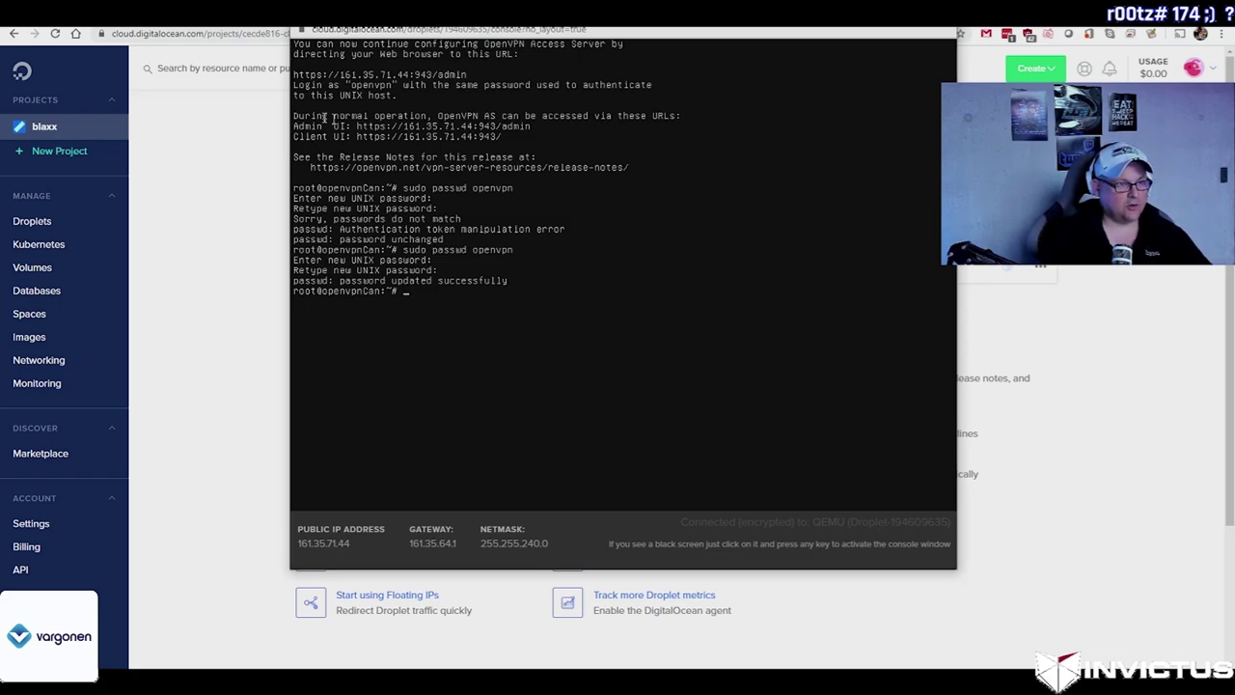
{"action": "left_click", "coordinate": [224, 299]}
{"action": "key", "text": "ctrl+Tab"}
{"action": "left_click", "coordinate": [582, 33]}
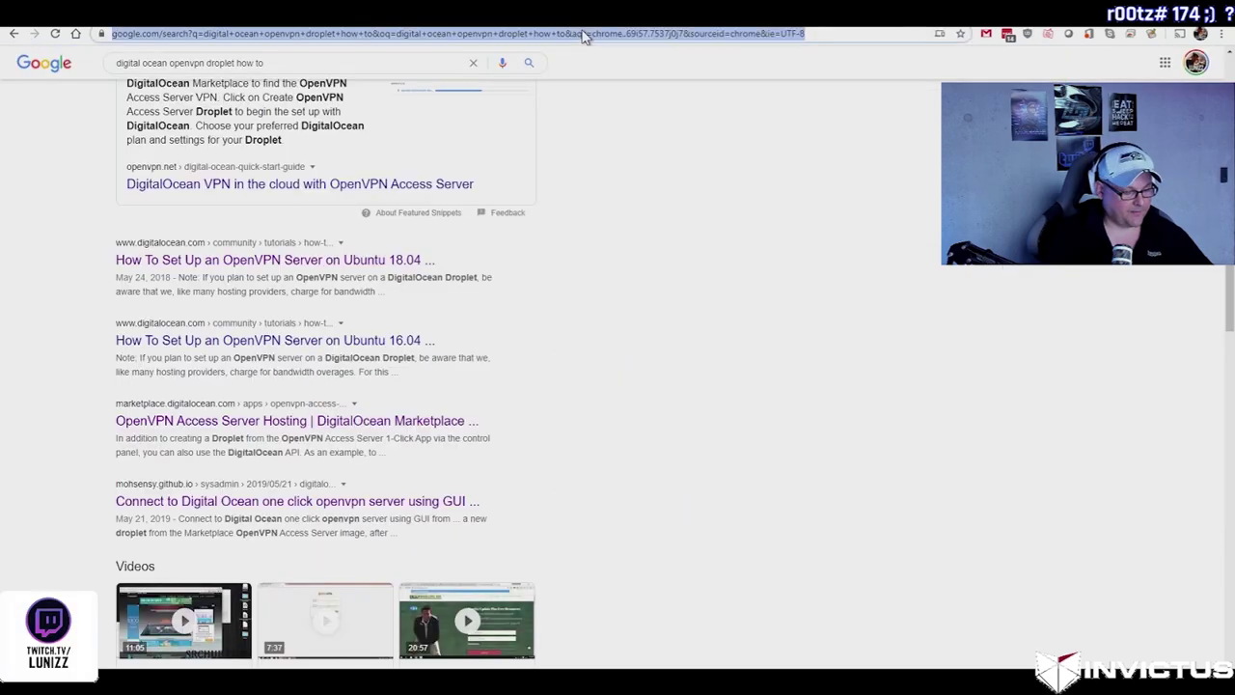
{"action": "type", "text": "https://"}
{"action": "type", "text": "161.35.71.44"}
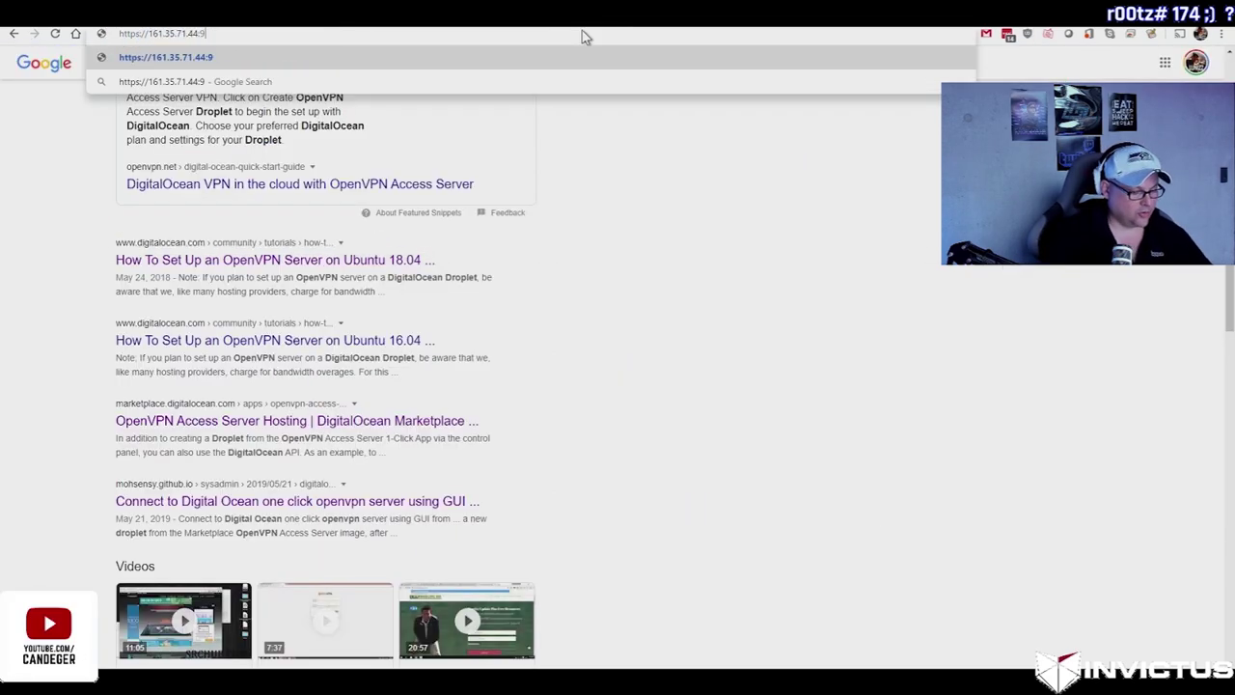
{"action": "type", "text": ":943/admin"}
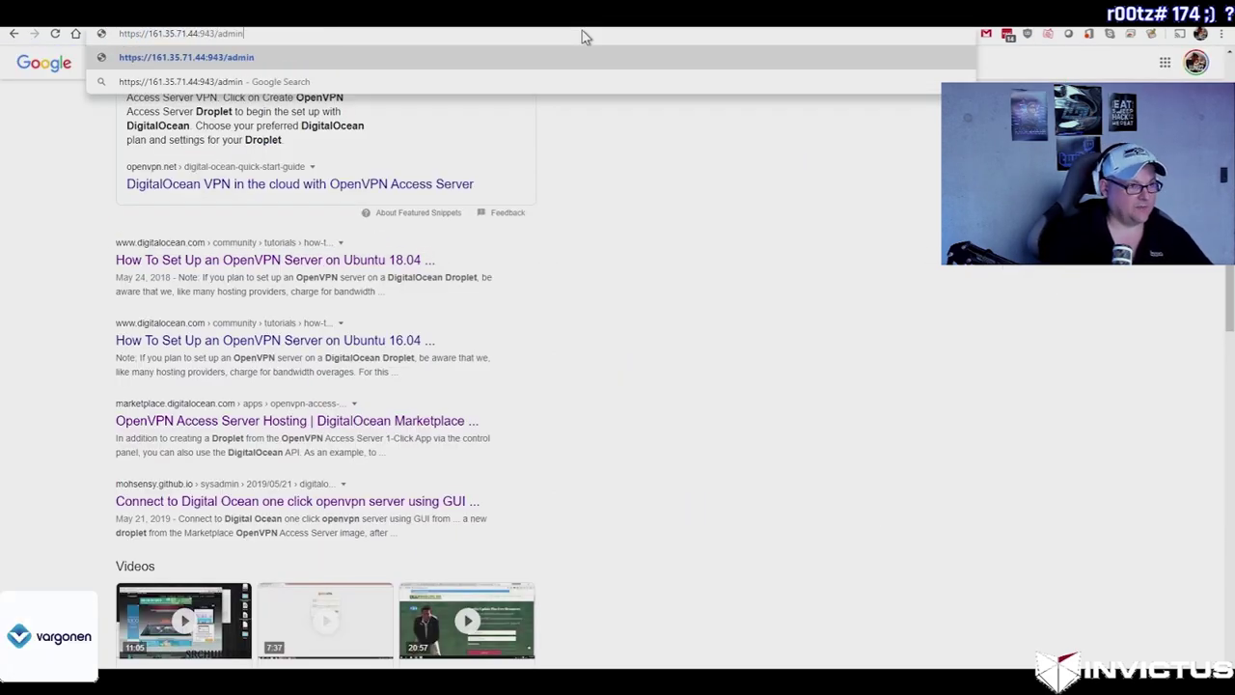
{"action": "key", "text": "Return"}
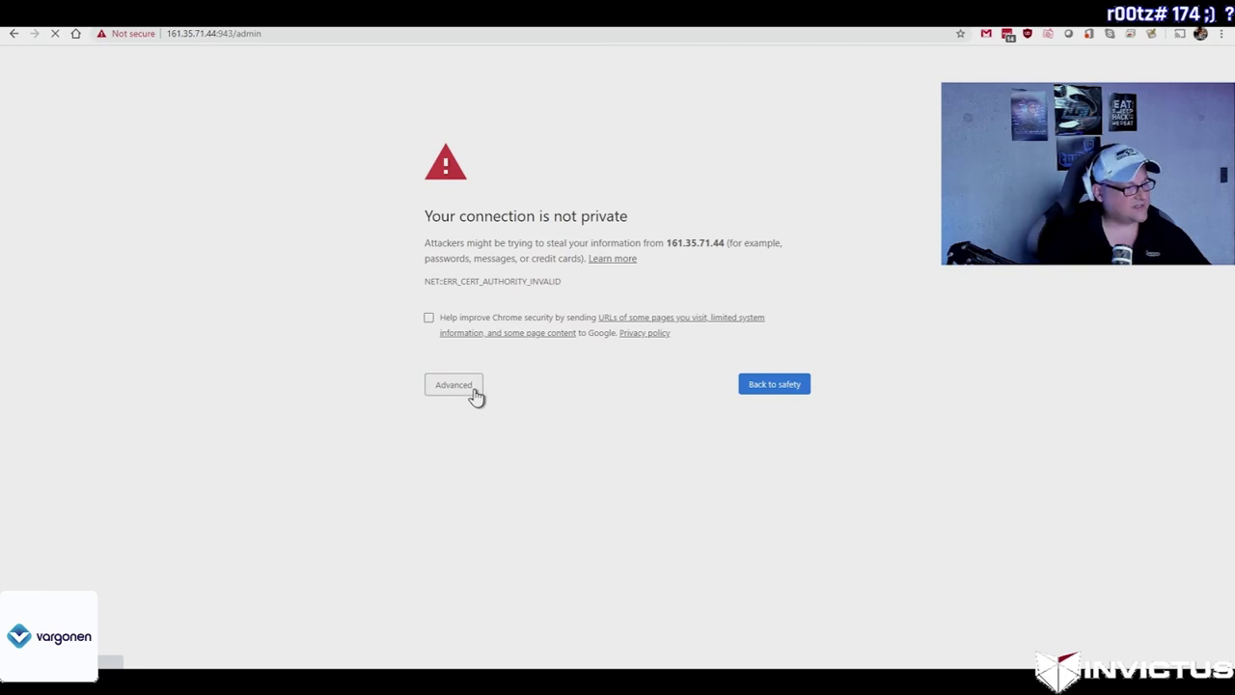
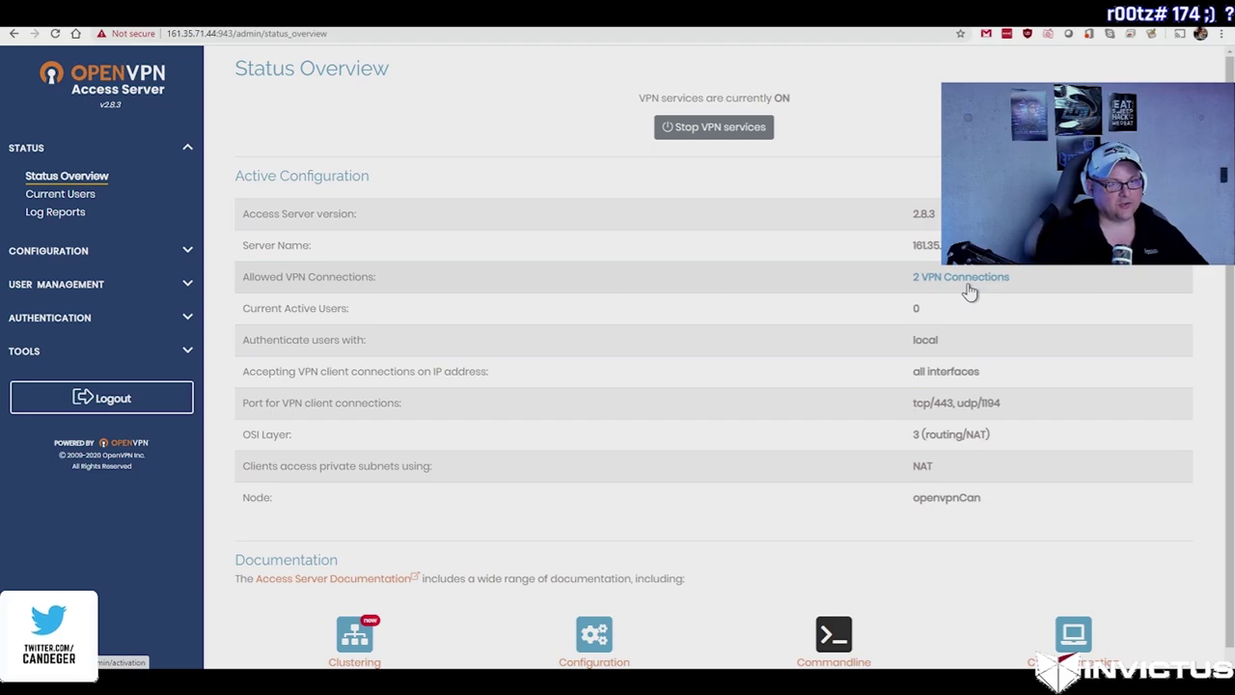
Step: Add the VPN user 'con' under User Permissions, save it, and update the running server
{"action": "left_click", "coordinate": [58, 283]}
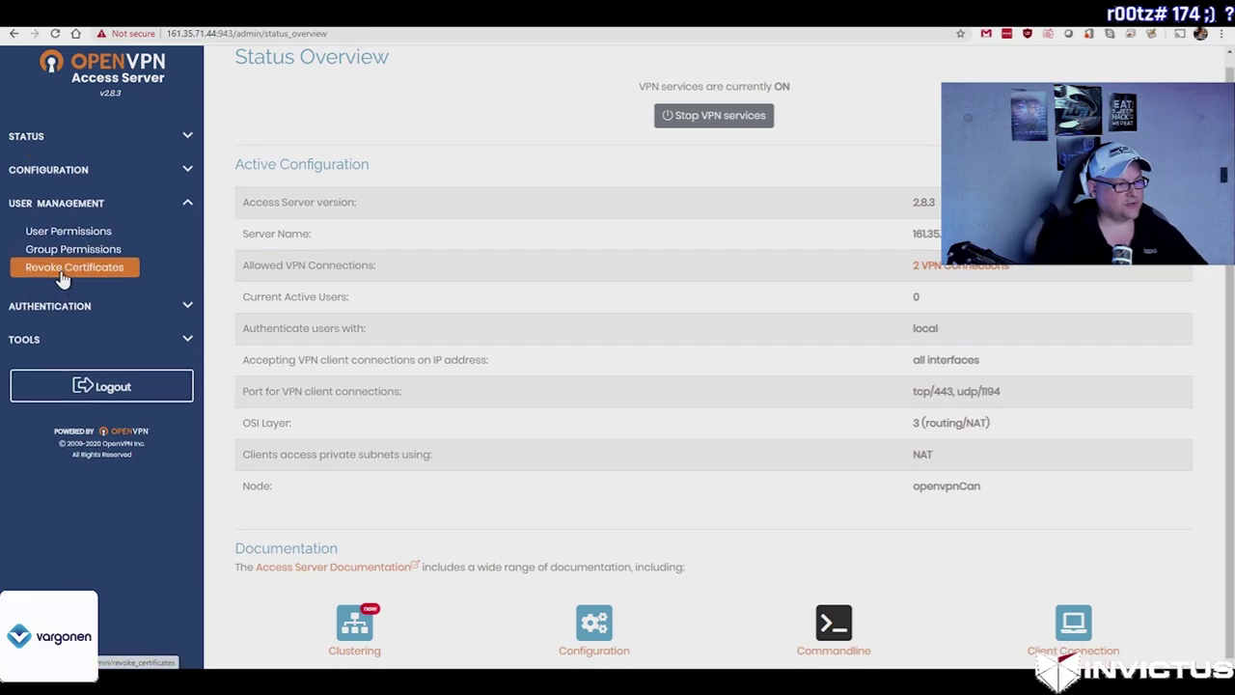
{"action": "left_click", "coordinate": [75, 236]}
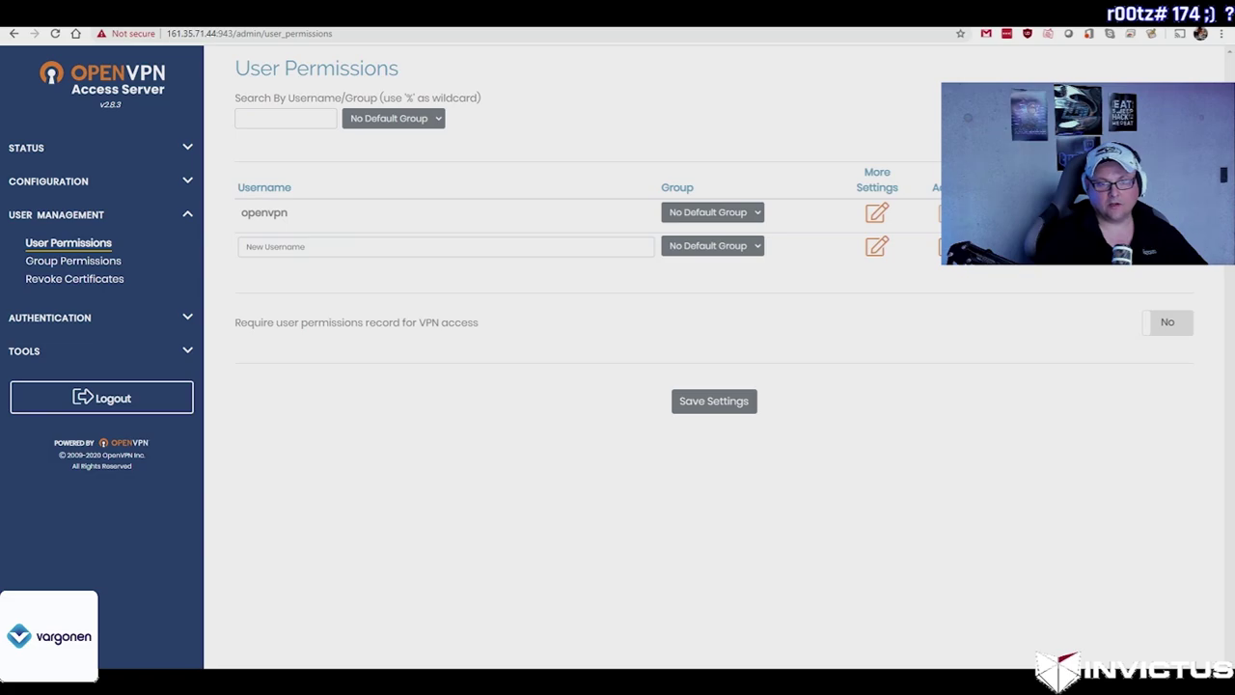
{"action": "left_click", "coordinate": [324, 246]}
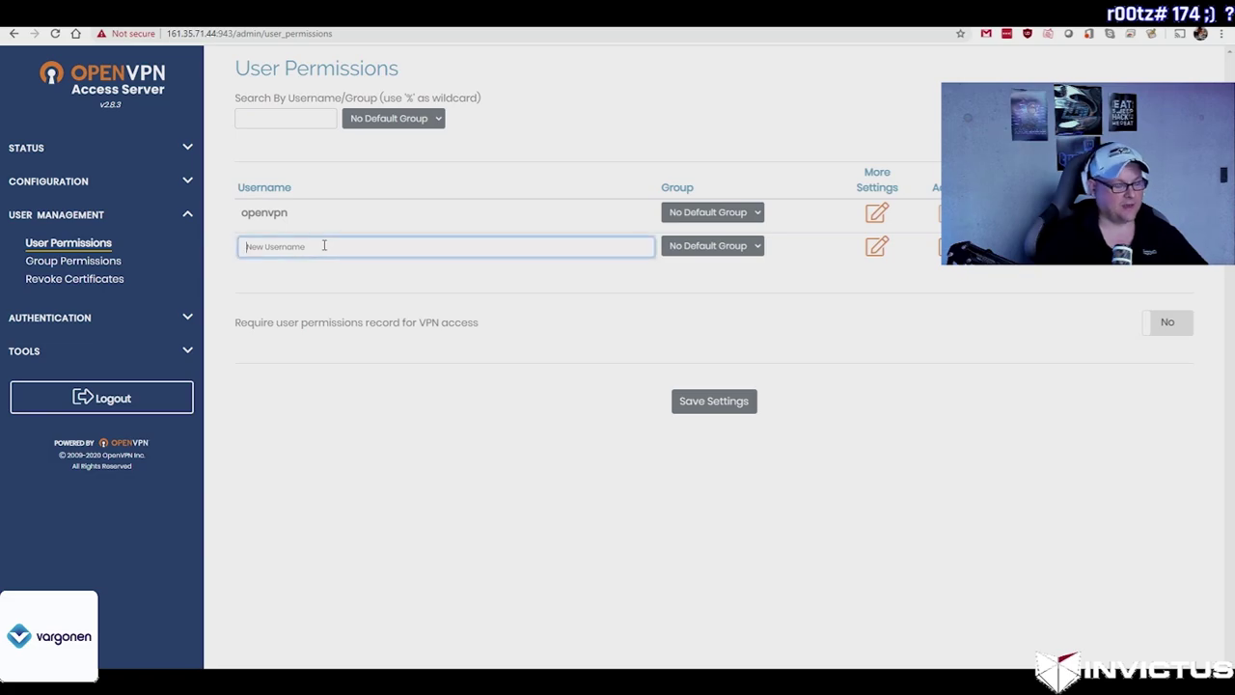
{"action": "type", "text": "con"}
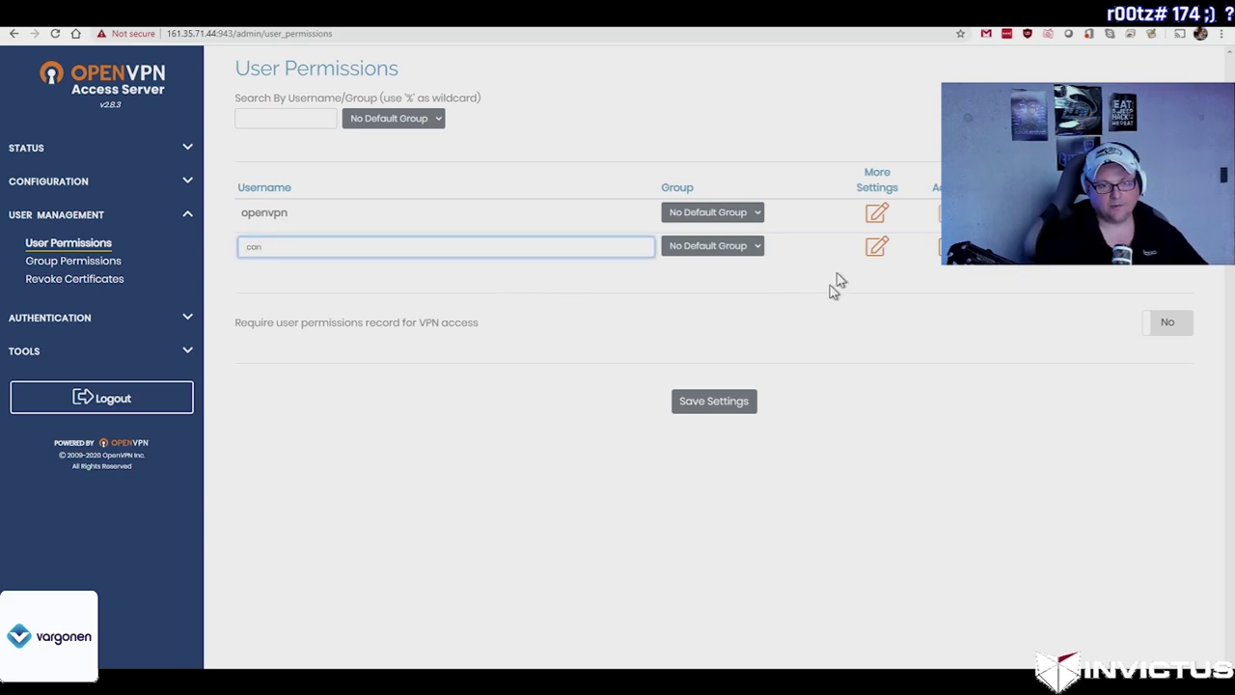
{"action": "left_click", "coordinate": [722, 407]}
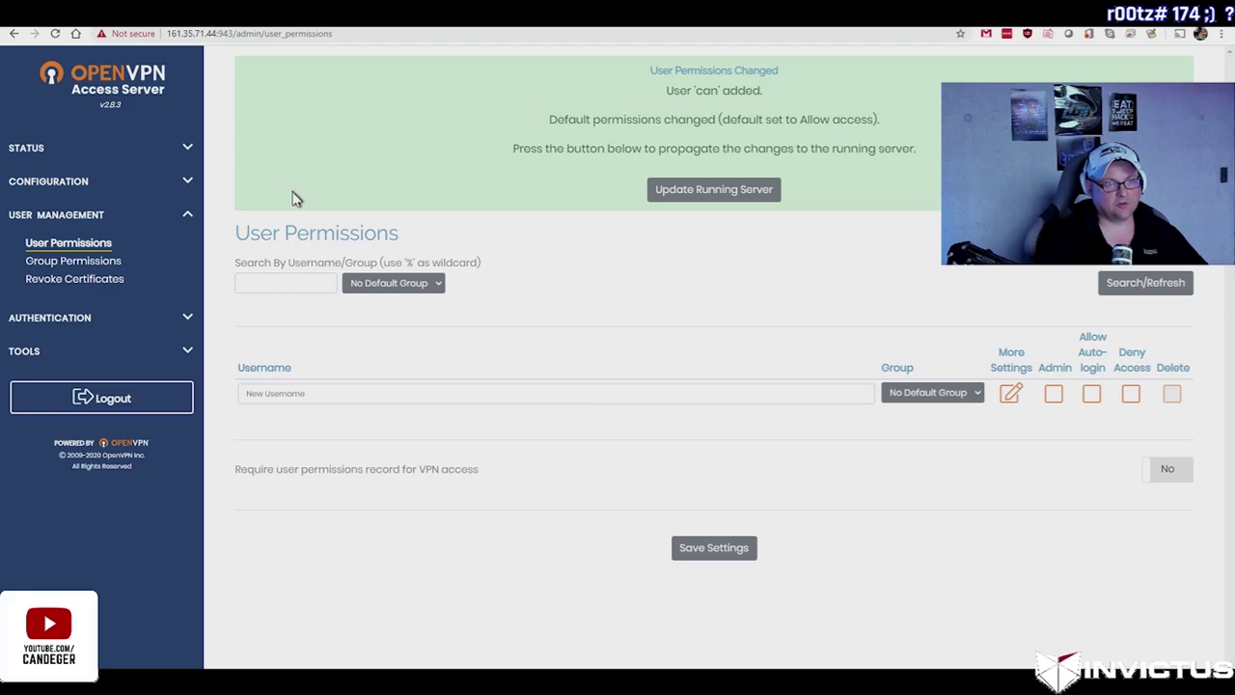
{"action": "left_click", "coordinate": [719, 193]}
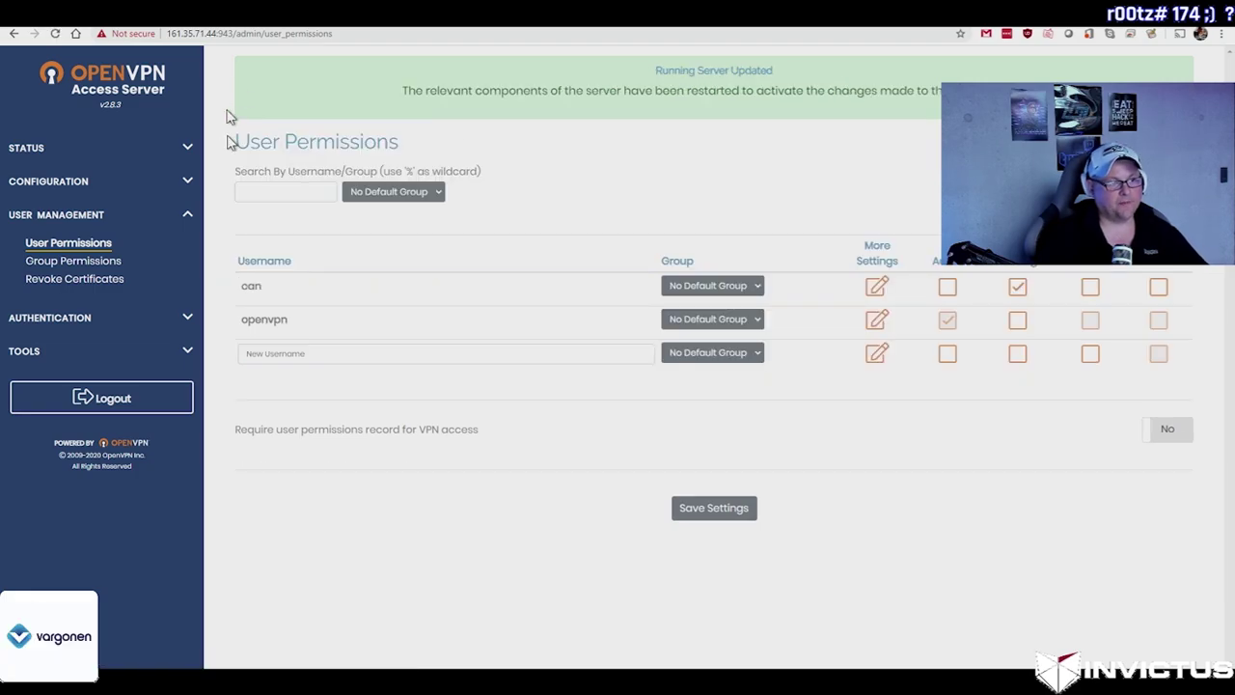
Step: Load the client portal's User Login page in another tab and enter the username 'openvpn'
{"action": "key", "text": "ctrl+Tab"}
{"action": "type", "text": "https://161.35.71.44:94/"}
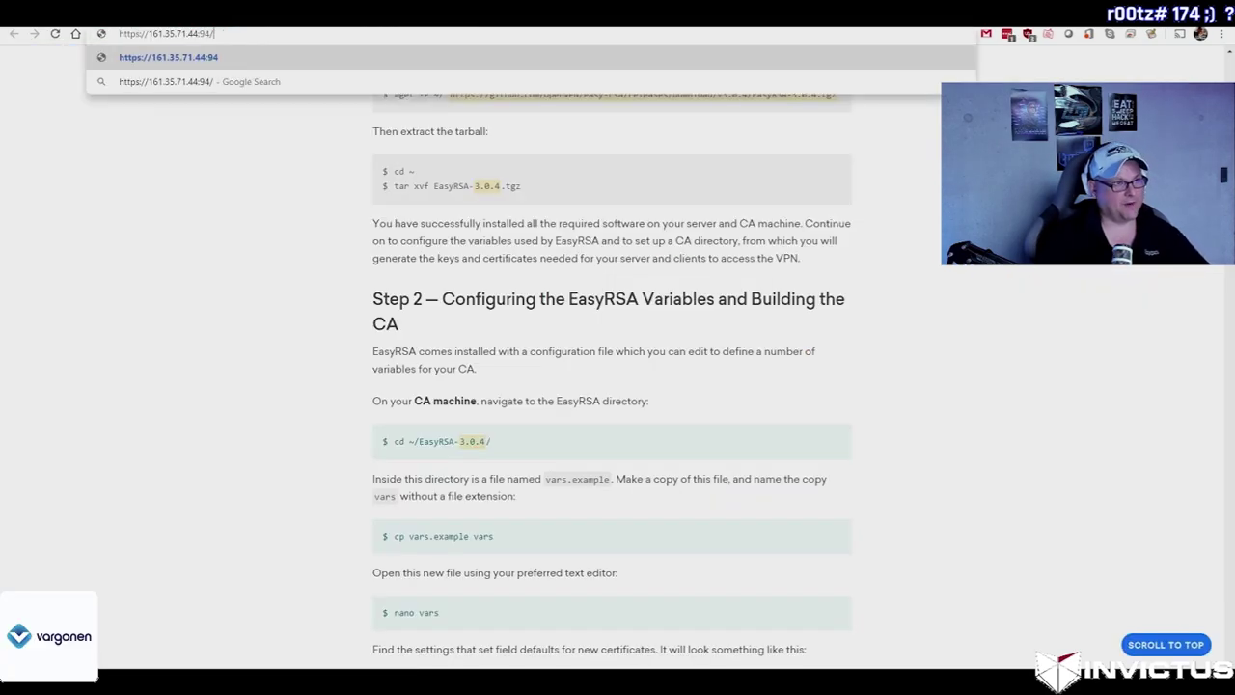
{"action": "key", "text": "Return"}
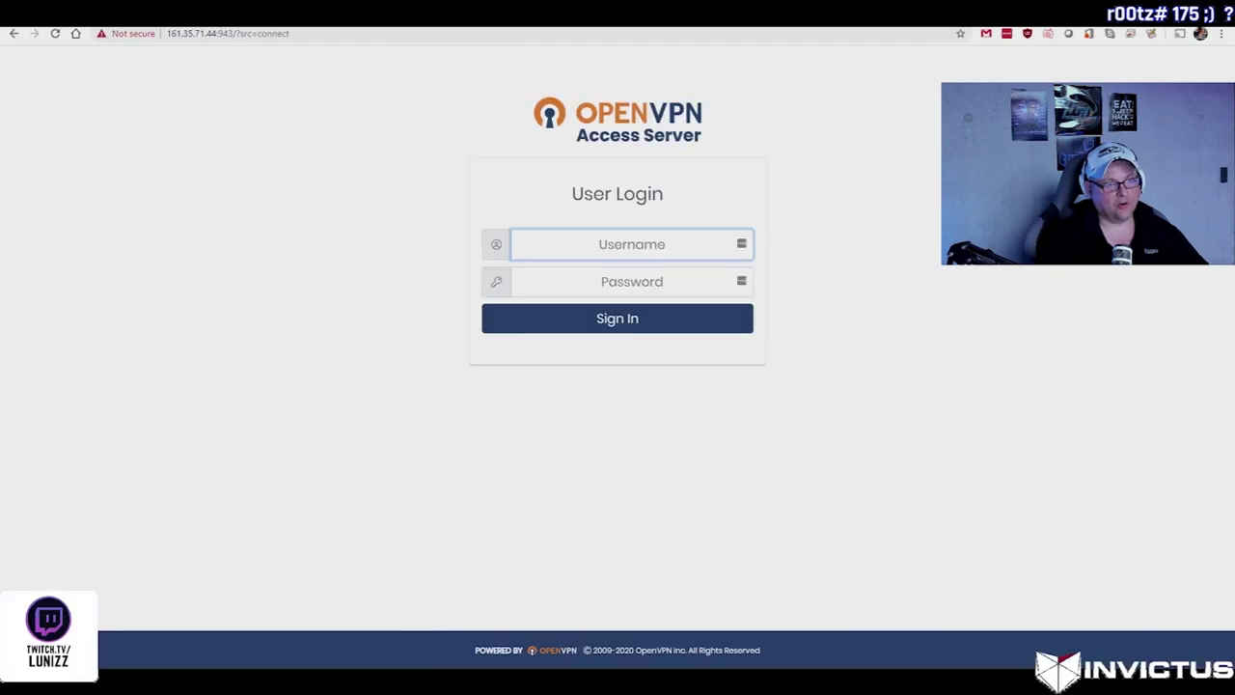
{"action": "type", "text": "openvpn"}
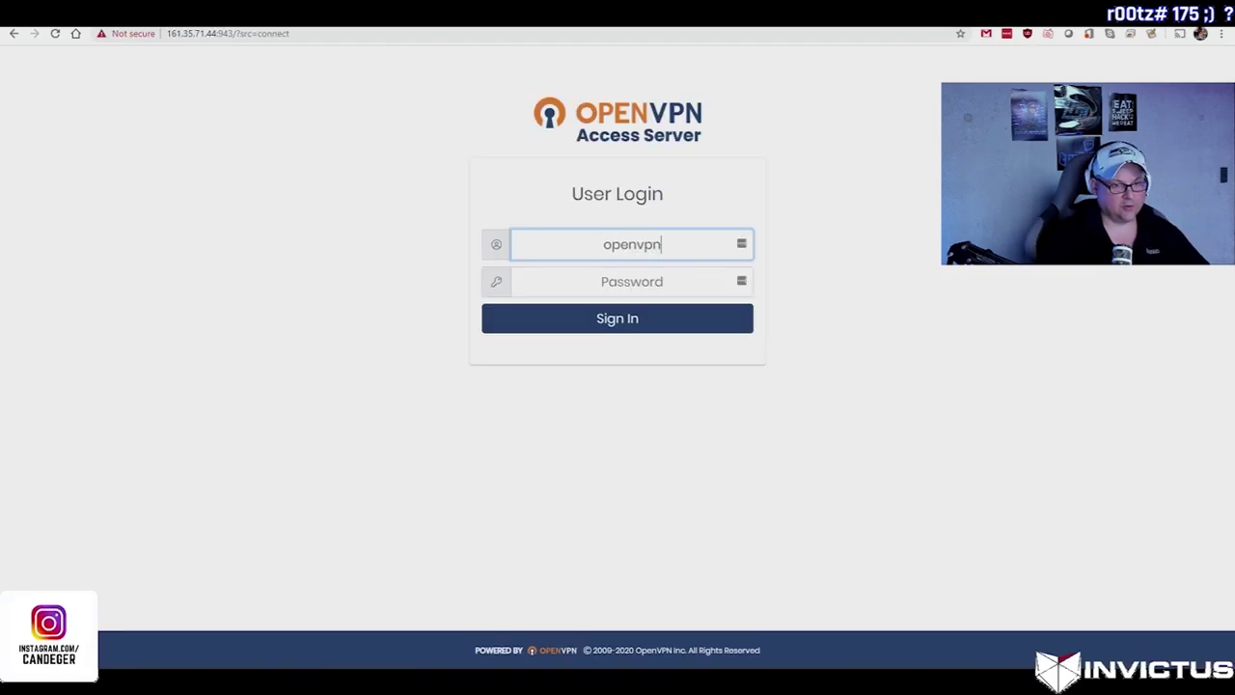
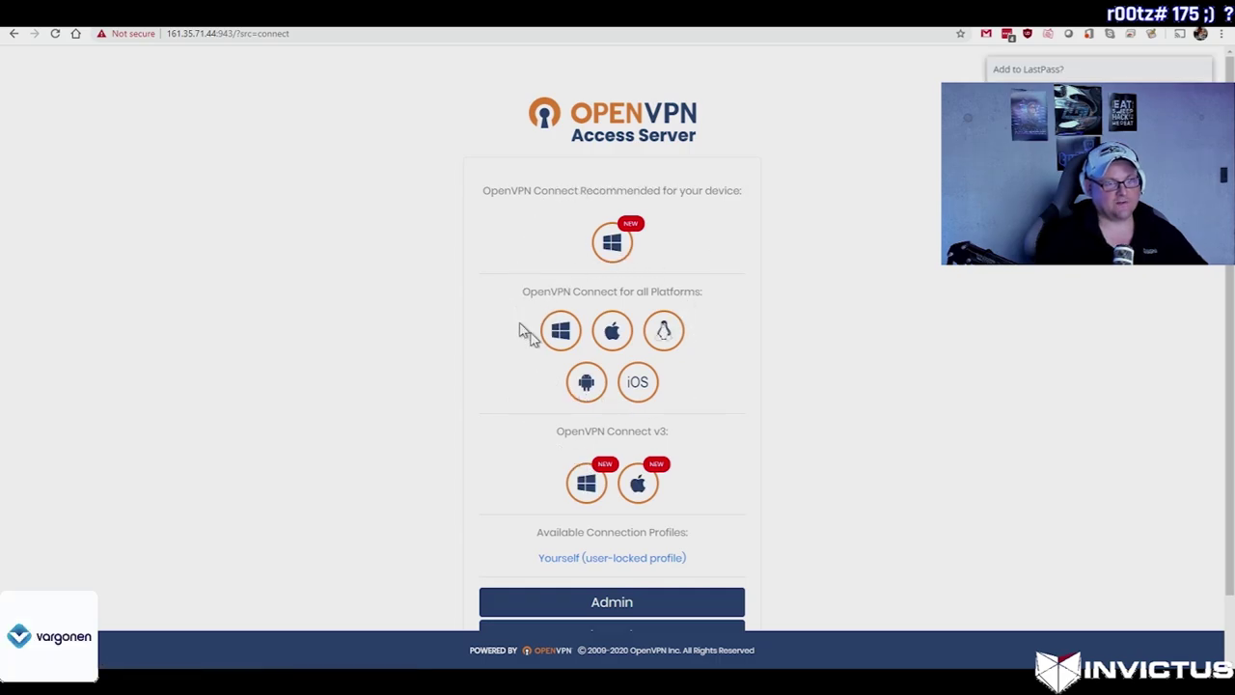
Step: Download the recommended Windows OpenVPN Connect .msi and run it to repair the existing installation
{"action": "left_click", "coordinate": [622, 247]}
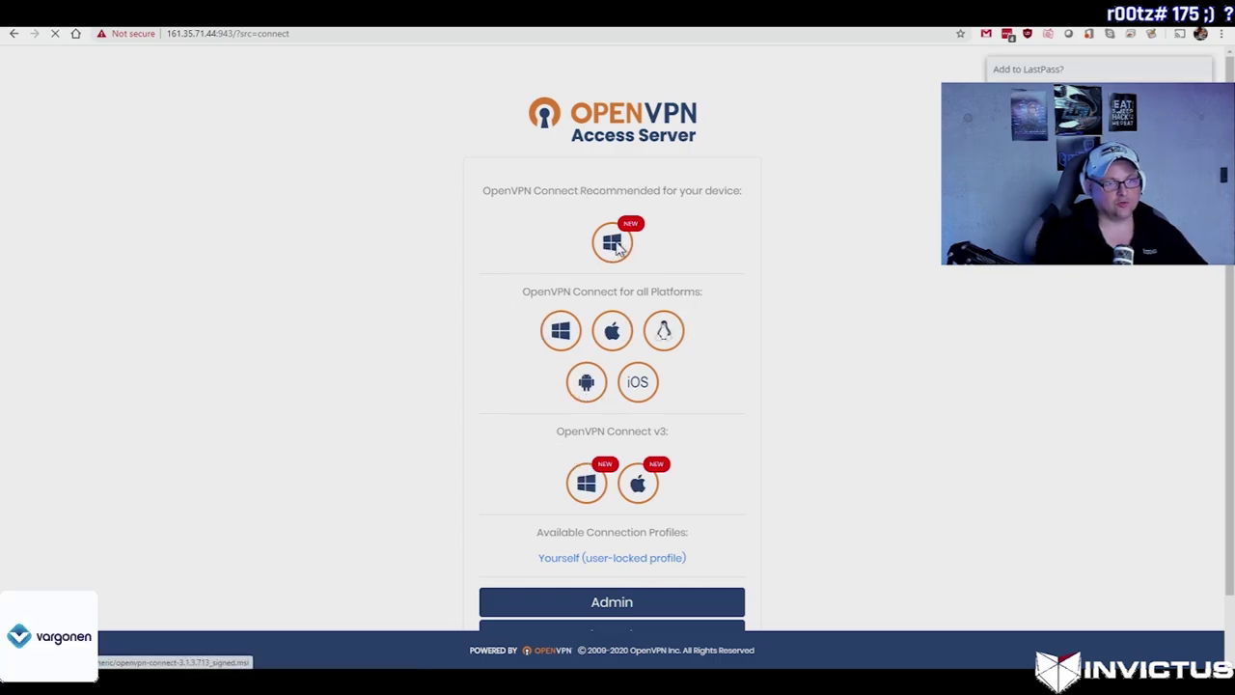
{"action": "left_click", "coordinate": [508, 443]}
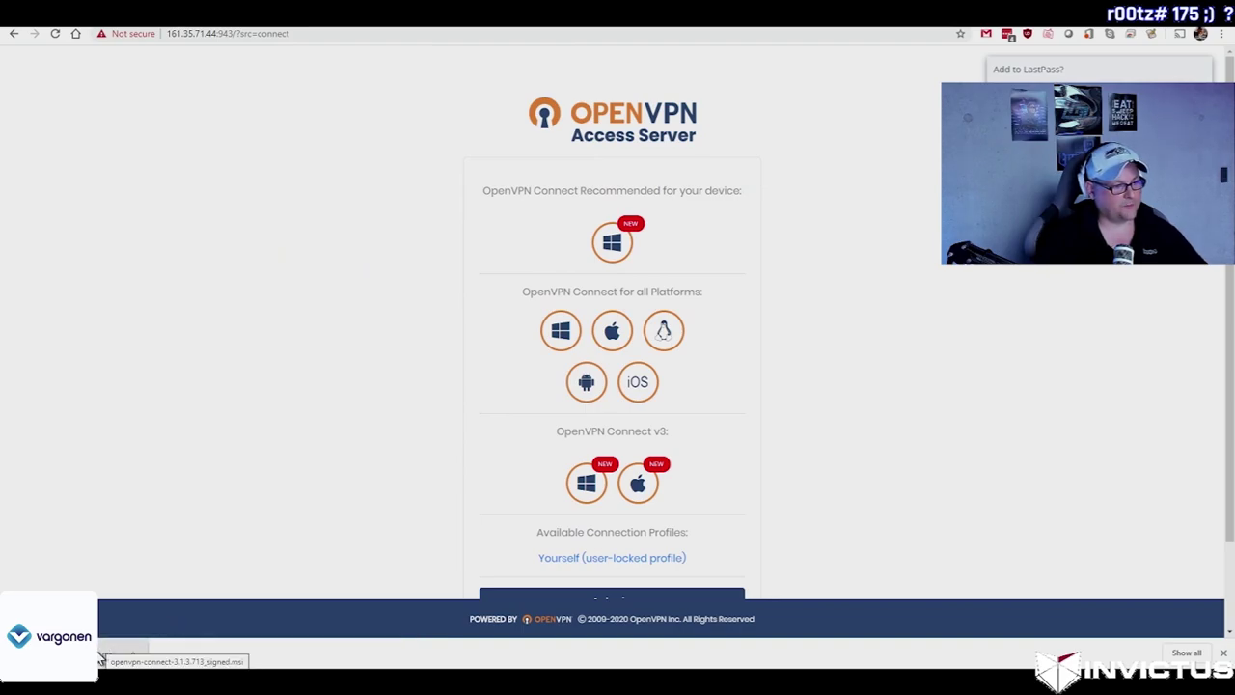
{"action": "left_click", "coordinate": [100, 658]}
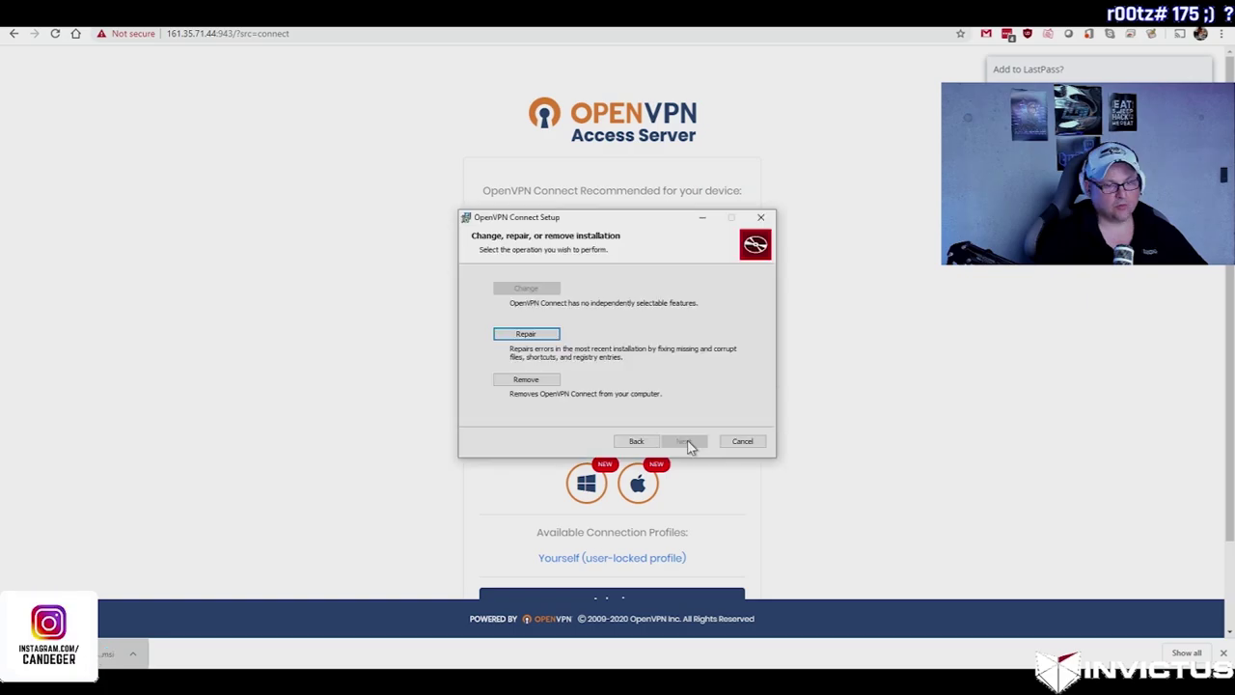
{"action": "left_click", "coordinate": [689, 442]}
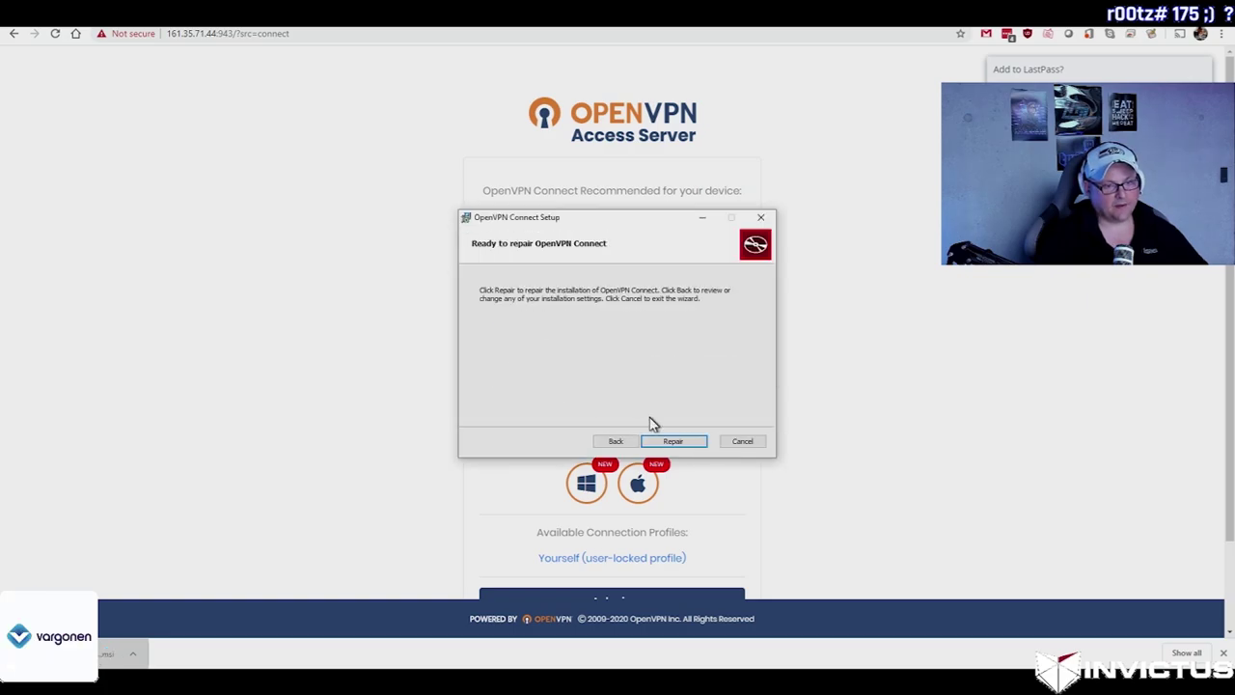
{"action": "left_click", "coordinate": [673, 441]}
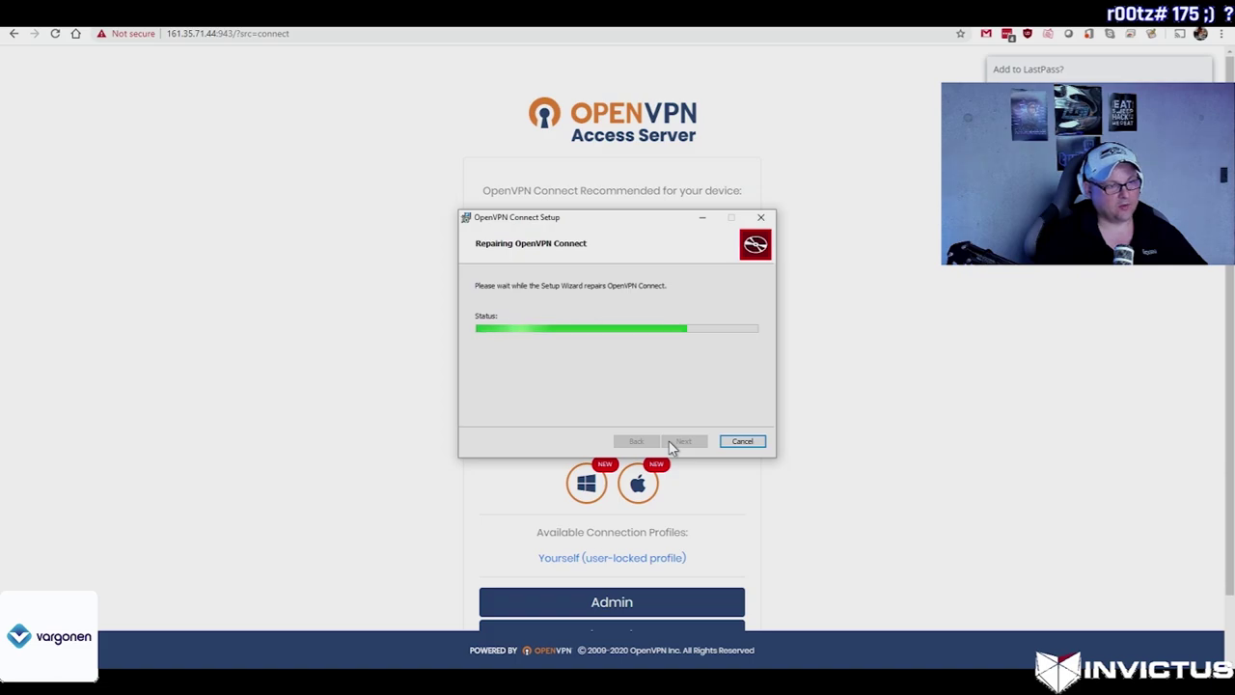
{"action": "left_click", "coordinate": [672, 444]}
Step: Start a new profile import in OpenVPN Connect and paste server address 161.35.71.44 as the URL
{"action": "key", "text": "super"}
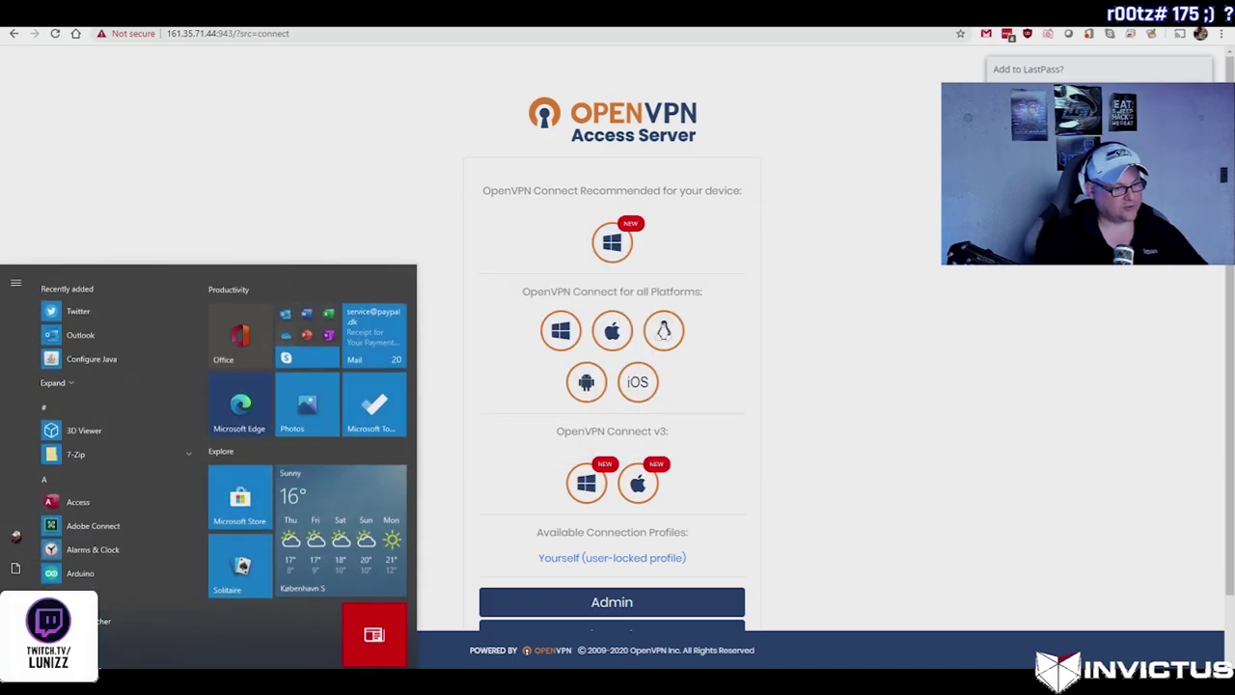
{"action": "type", "text": "o"}
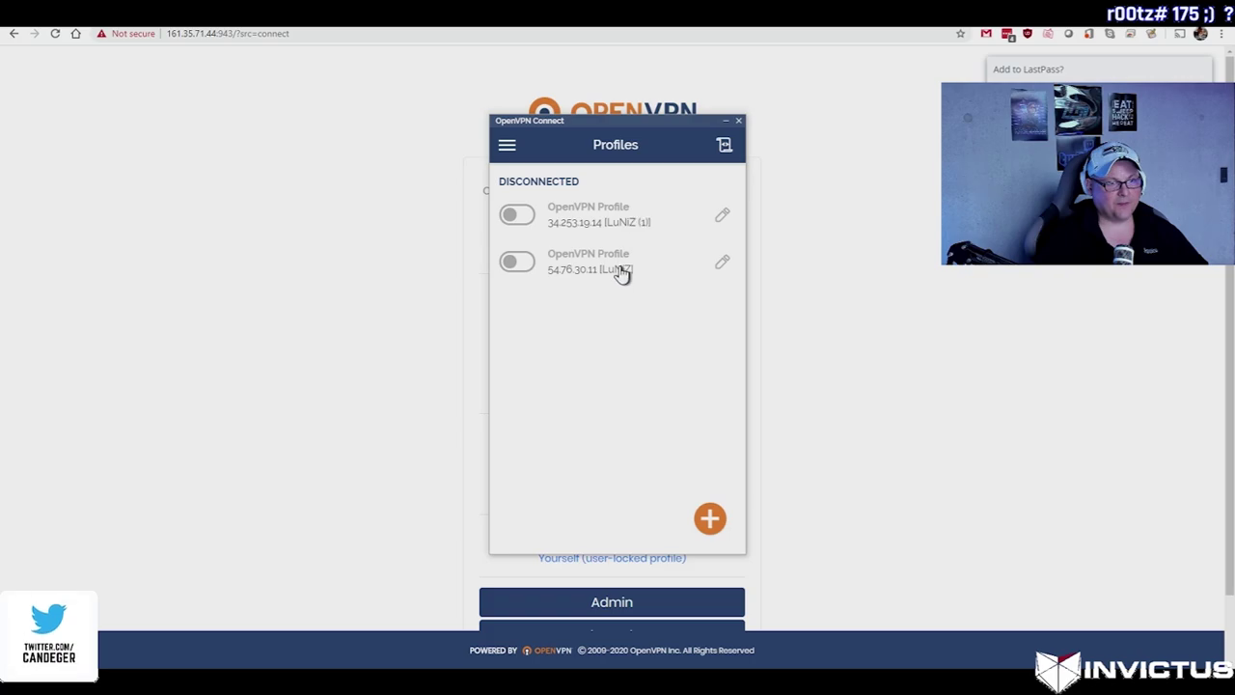
{"action": "left_click", "coordinate": [710, 519]}
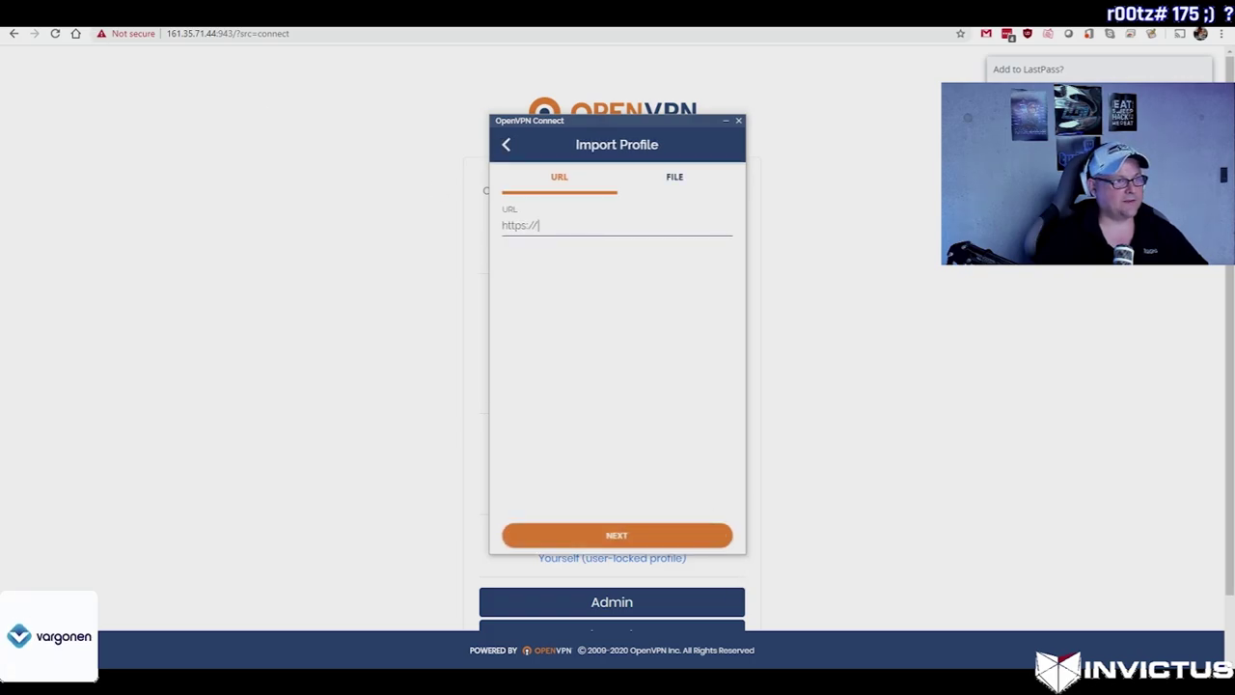
{"action": "left_click_drag", "start_coordinate": [214, 32], "coordinate": [178, 39]}
{"action": "right_click", "coordinate": [190, 40]}
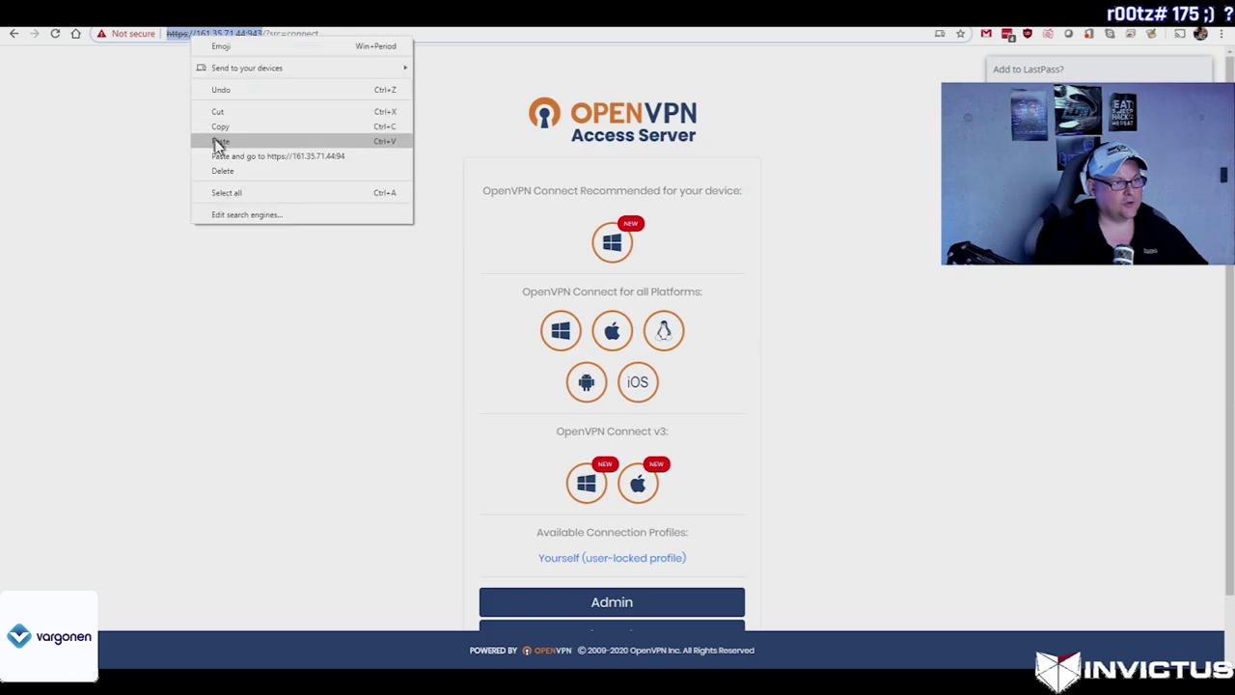
{"action": "left_click", "coordinate": [216, 135]}
{"action": "key", "text": "alt+Tab"}
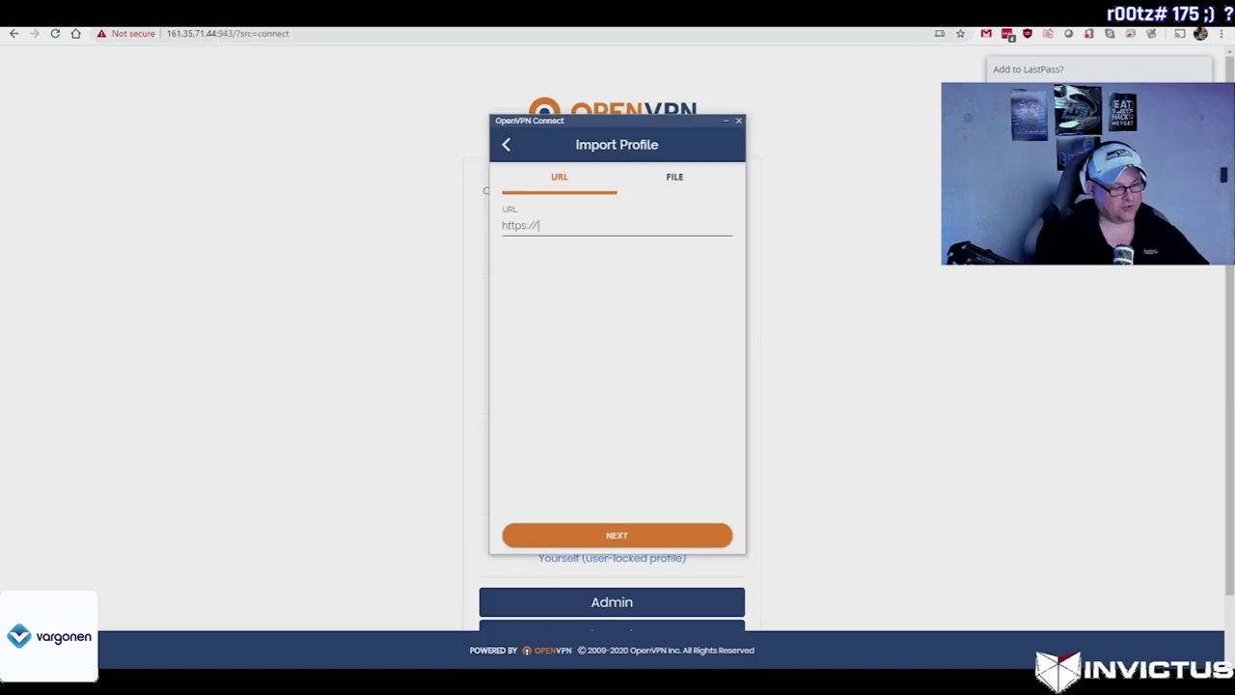
{"action": "key", "text": "ctrl+a"}
{"action": "key", "text": "ctrl+v"}
Step: Import the profile with the openvpn user's credentials, trusting the self-signed certificate, and connect to it
{"action": "left_click", "coordinate": [622, 538]}
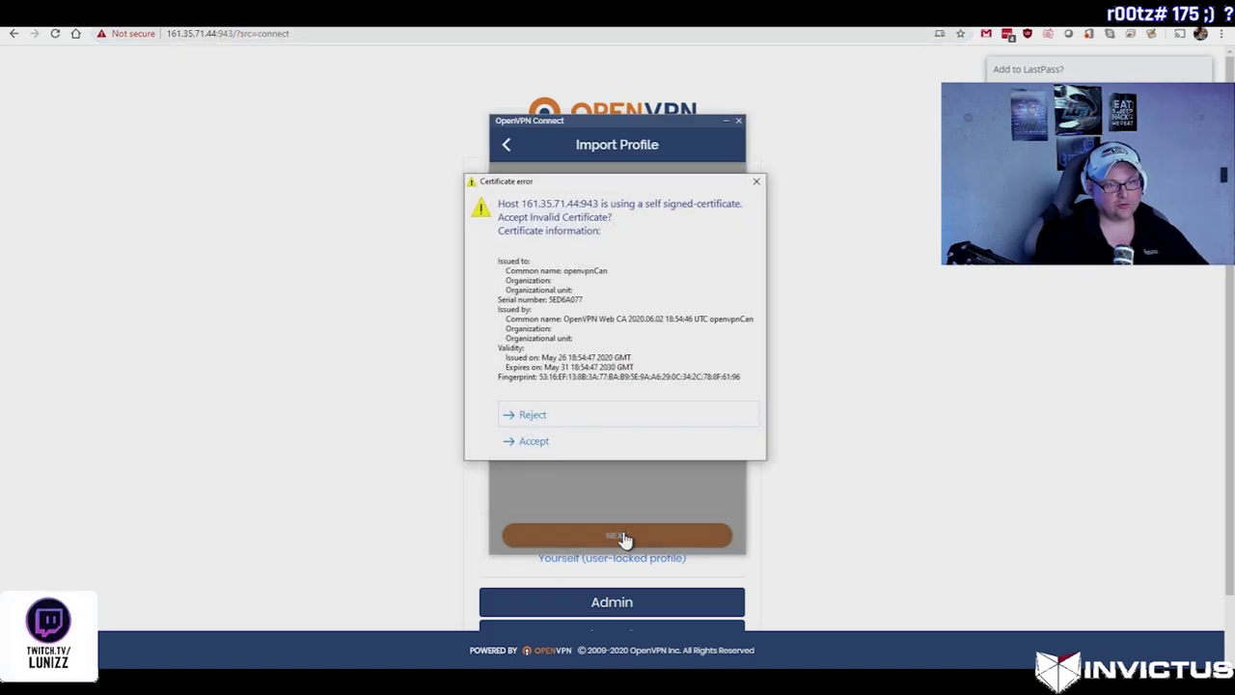
{"action": "left_click", "coordinate": [530, 439]}
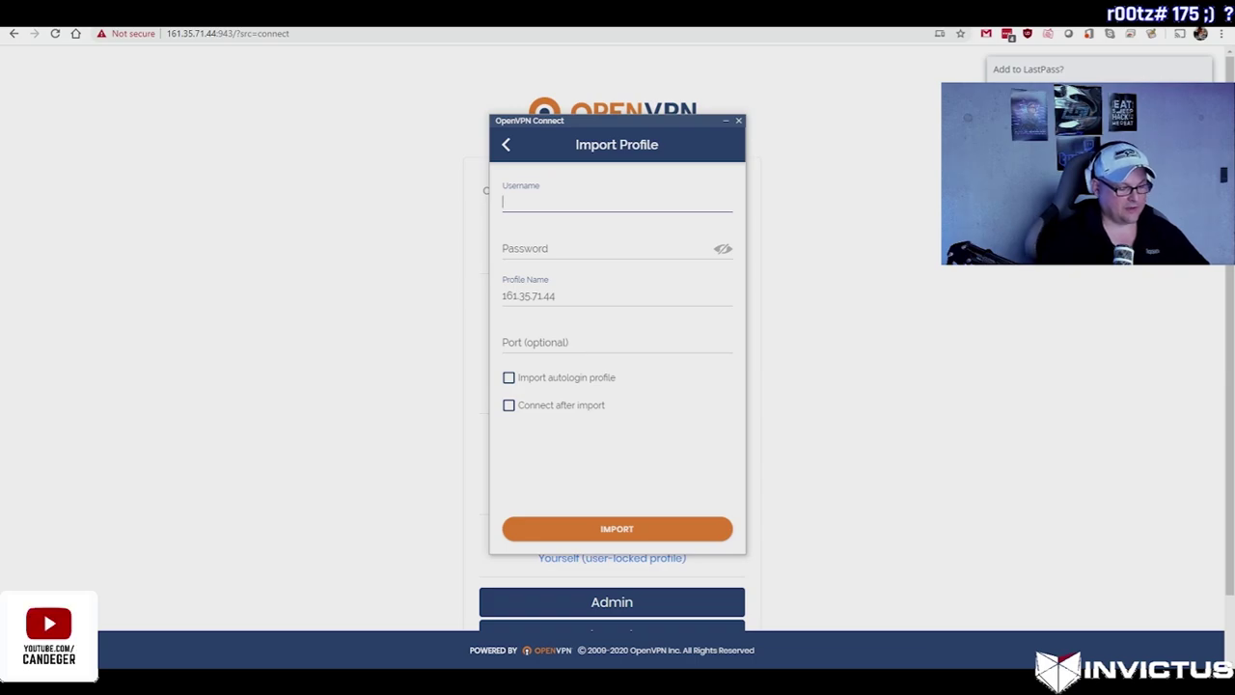
{"action": "type", "text": "openvpn"}
{"action": "key", "text": "Tab"}
{"action": "type", "text": "ope"}
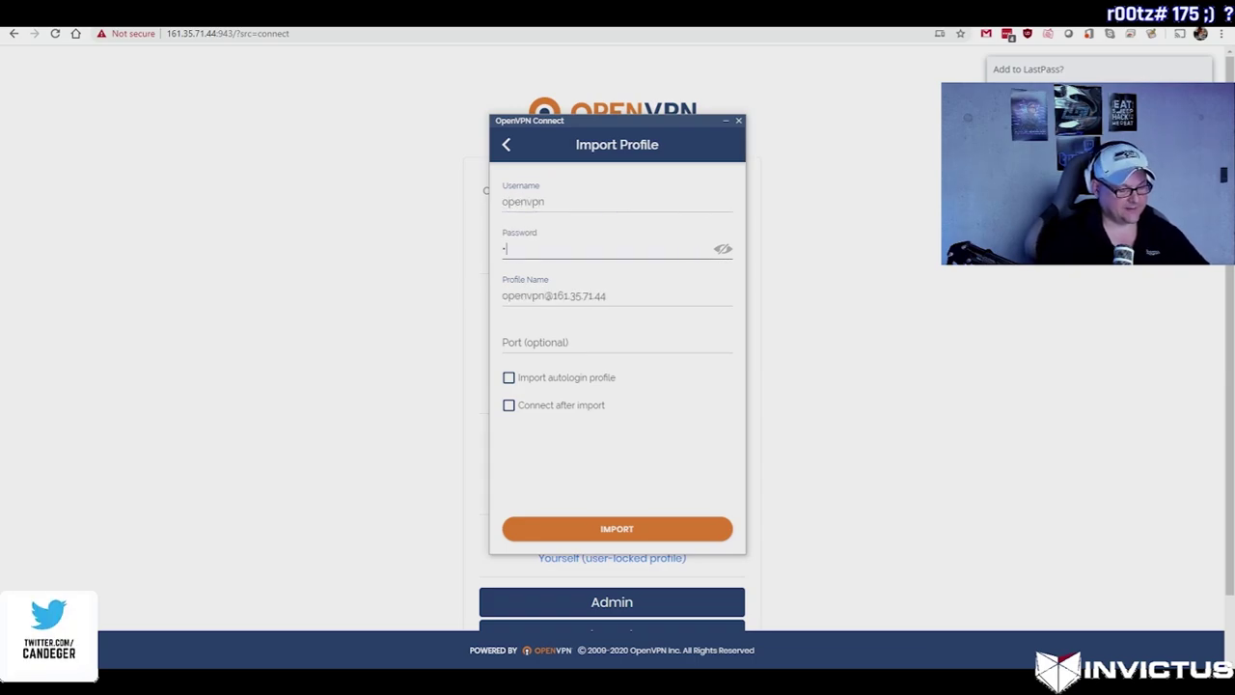
{"action": "type", "text": "nvpn"}
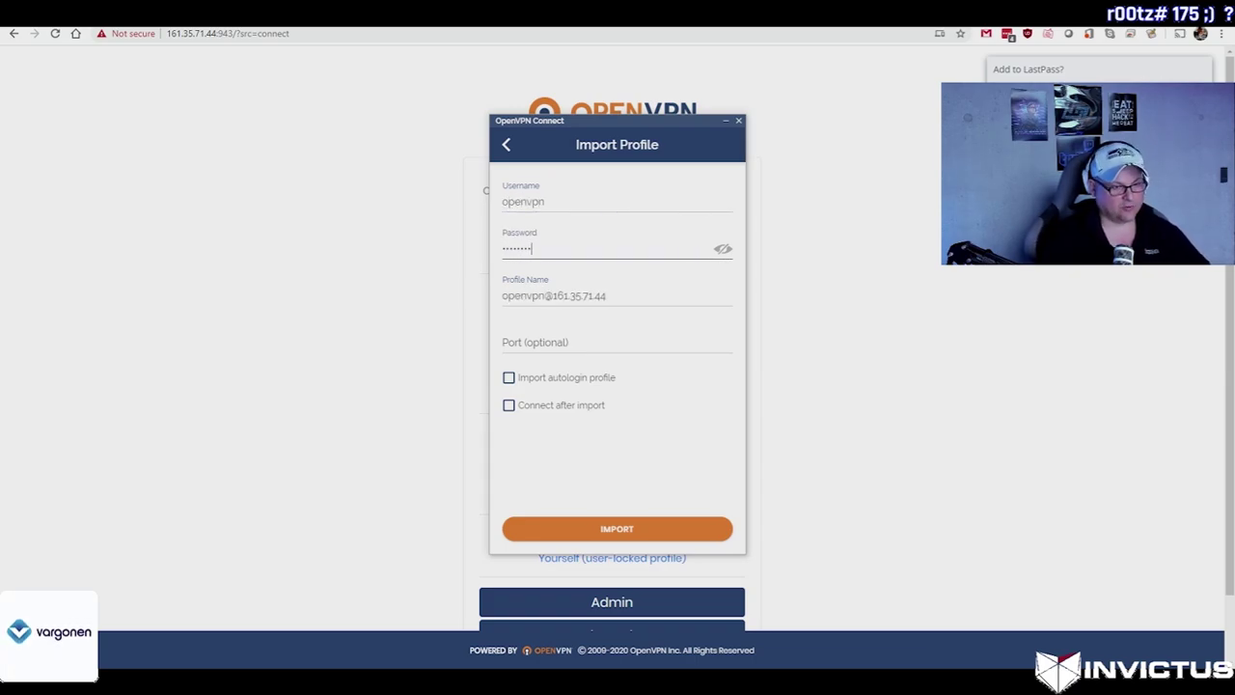
{"action": "left_click", "coordinate": [617, 530]}
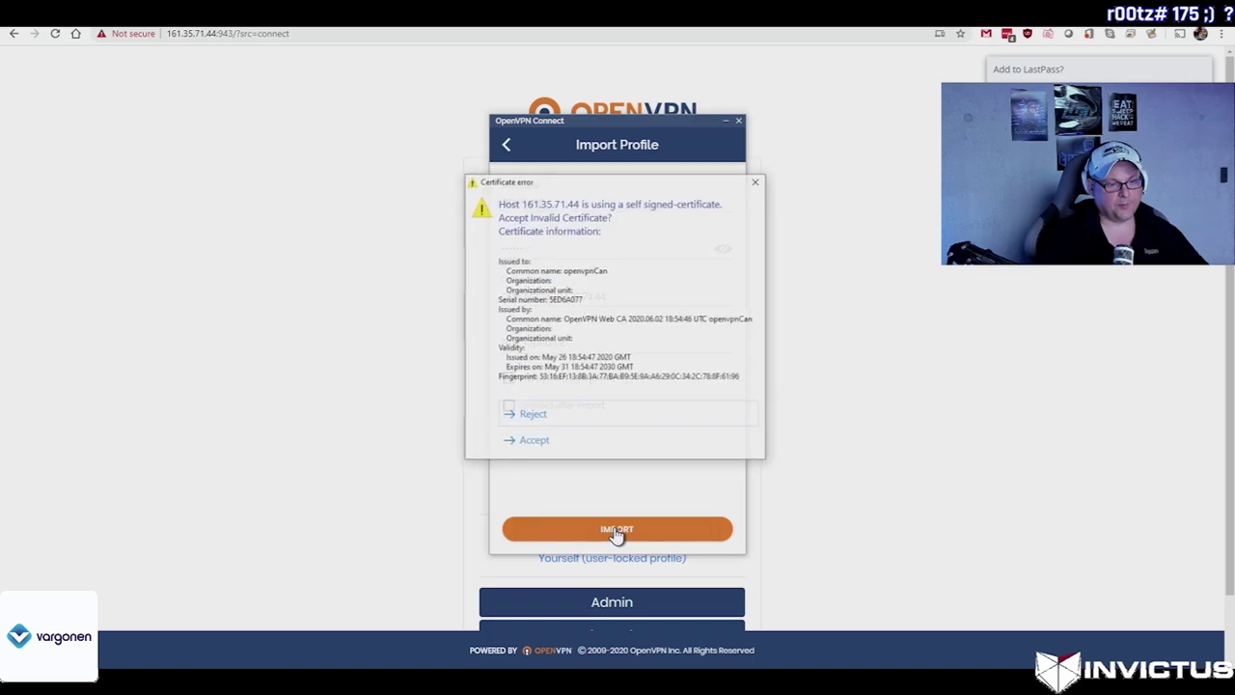
{"action": "left_click", "coordinate": [579, 434]}
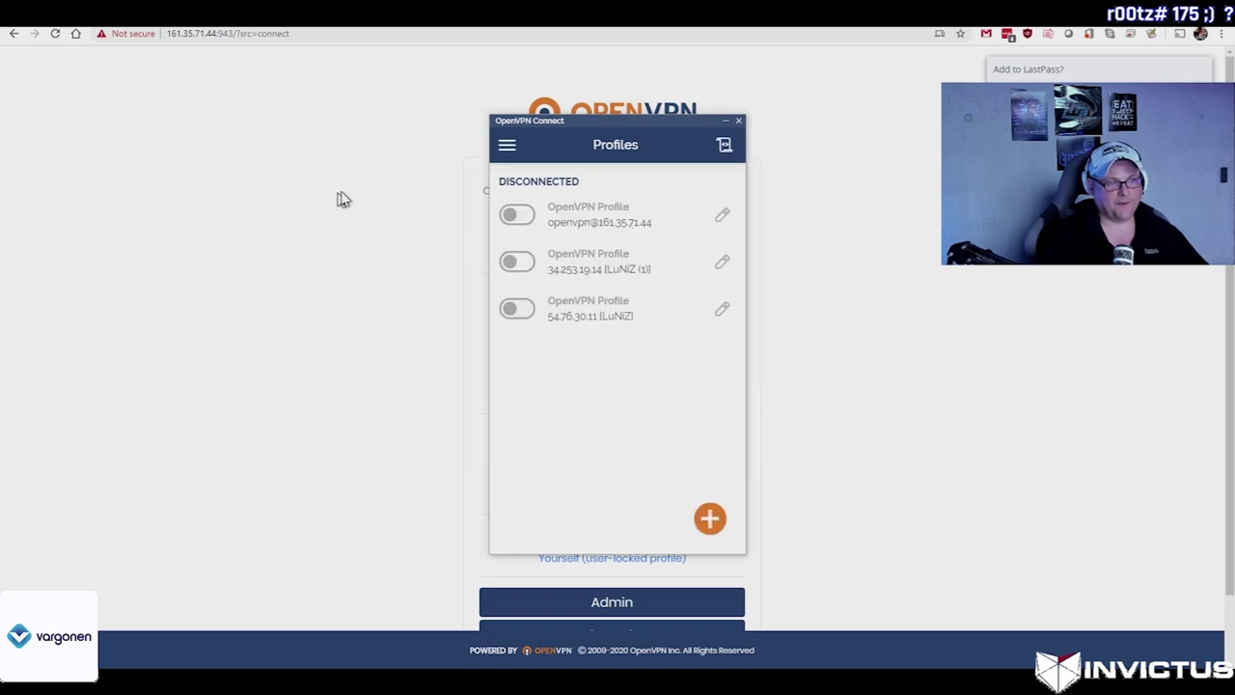
{"action": "left_click", "coordinate": [517, 216]}
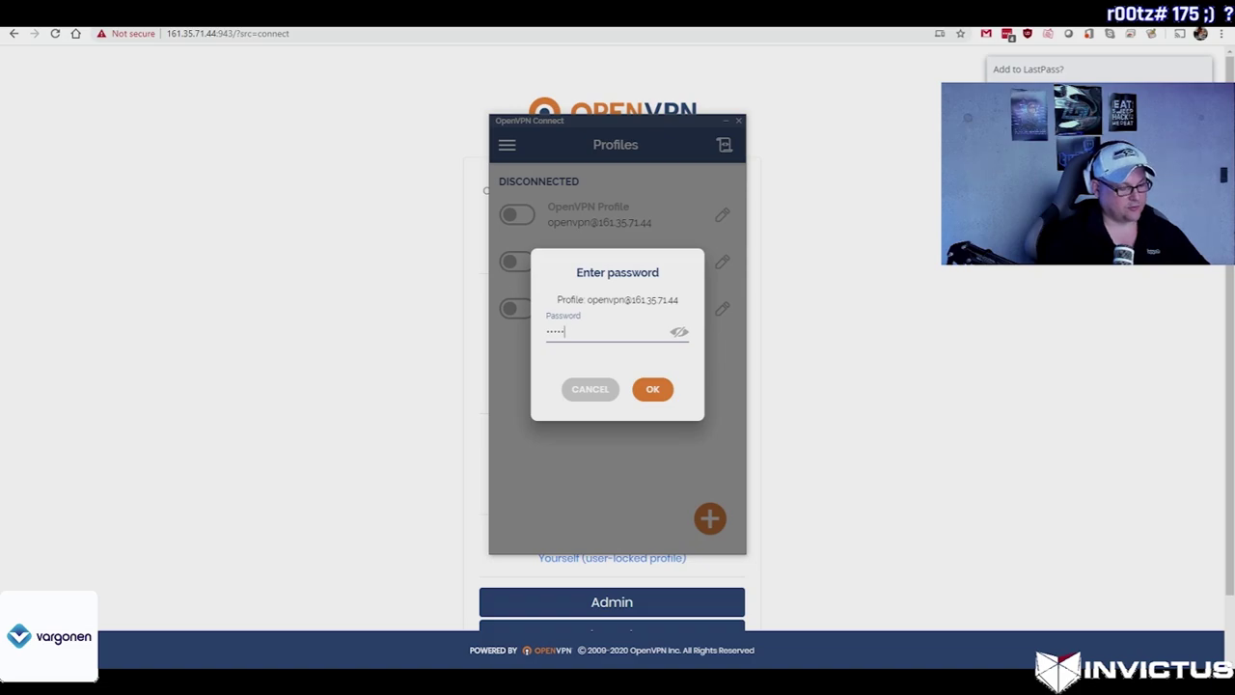
{"action": "left_click", "coordinate": [670, 394]}
Step: Load whatismyip.com and compare its IPv4 161.35.71.44 with the DigitalOcean droplet's address
{"action": "left_click", "coordinate": [279, 38]}
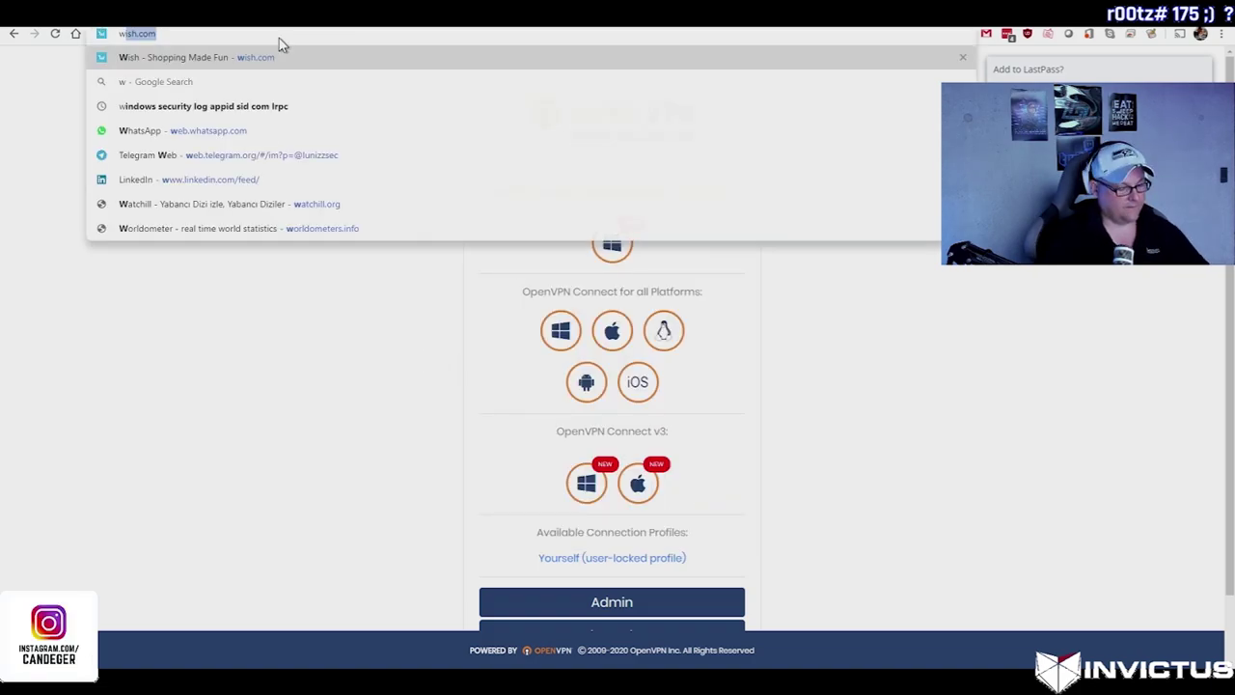
{"action": "type", "text": "whatsis"}
{"action": "key", "text": "Return"}
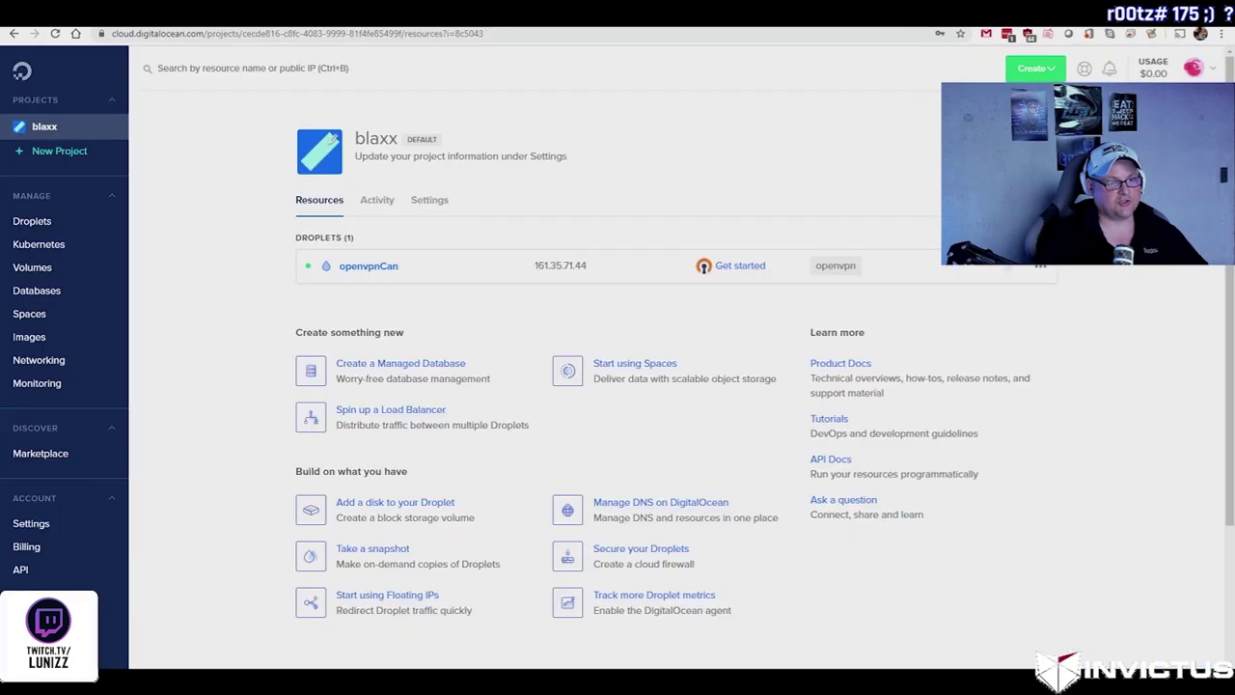
{"action": "key", "text": "alt+Left"}
{"action": "mouse_move", "coordinate": [584, 274]}
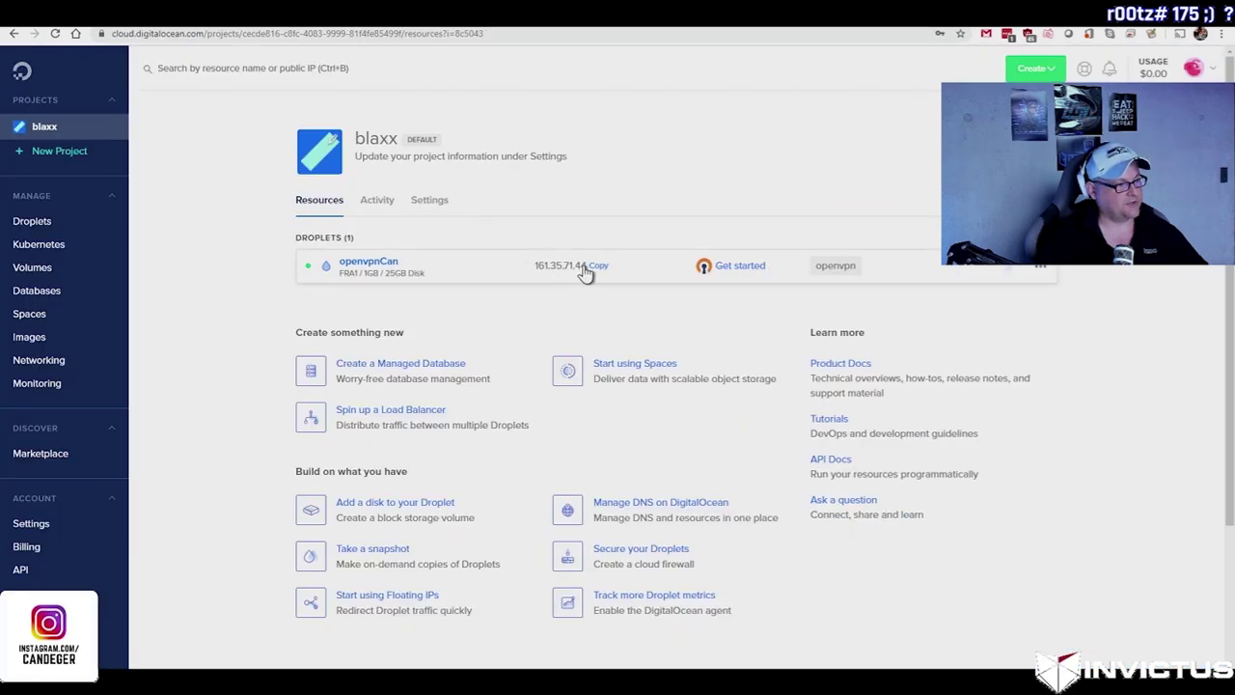
{"action": "key", "text": "alt+Right"}
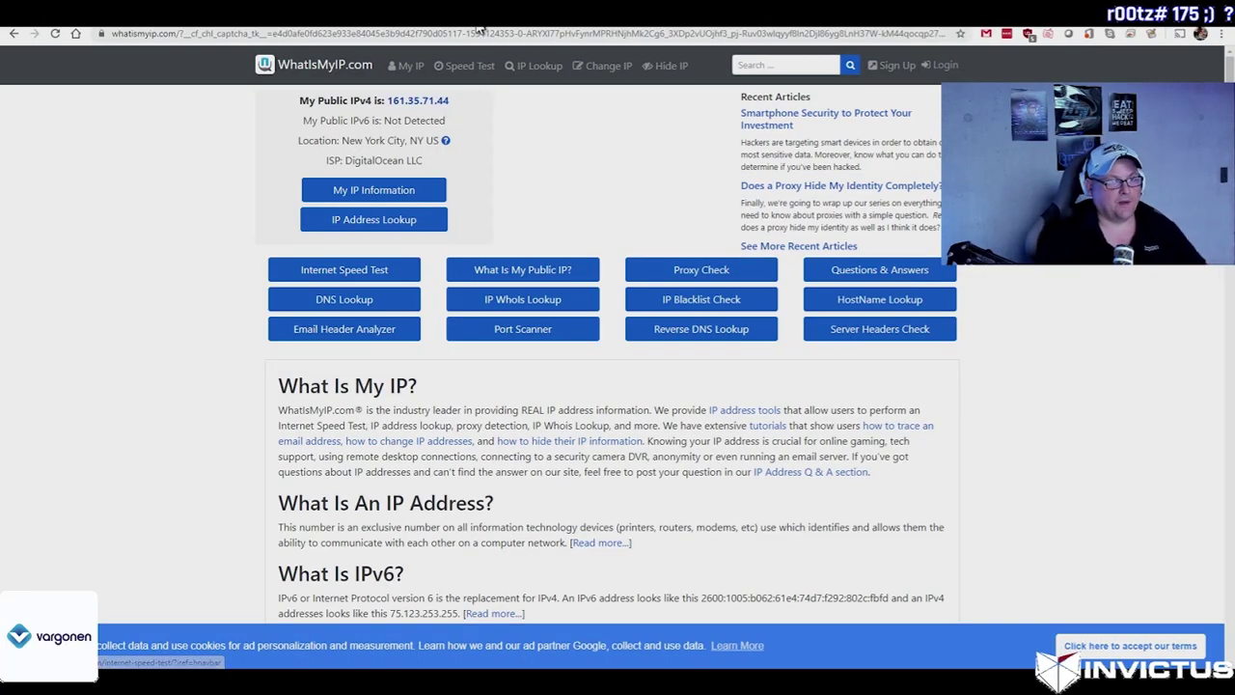
{"action": "left_click", "coordinate": [487, 34]}
Step: Go to speedtest and start a connection speed test through the VPN
{"action": "type", "text": "speedtest.net"}
{"action": "key", "text": "Return"}
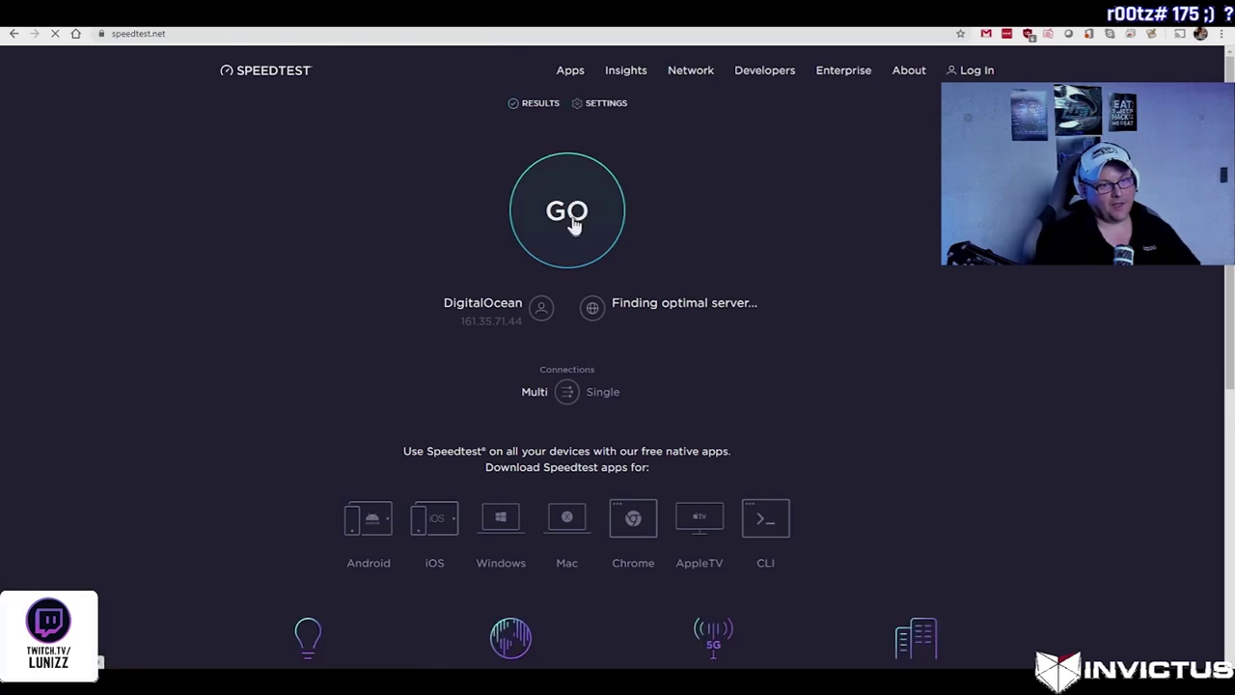
{"action": "left_click", "coordinate": [569, 214]}
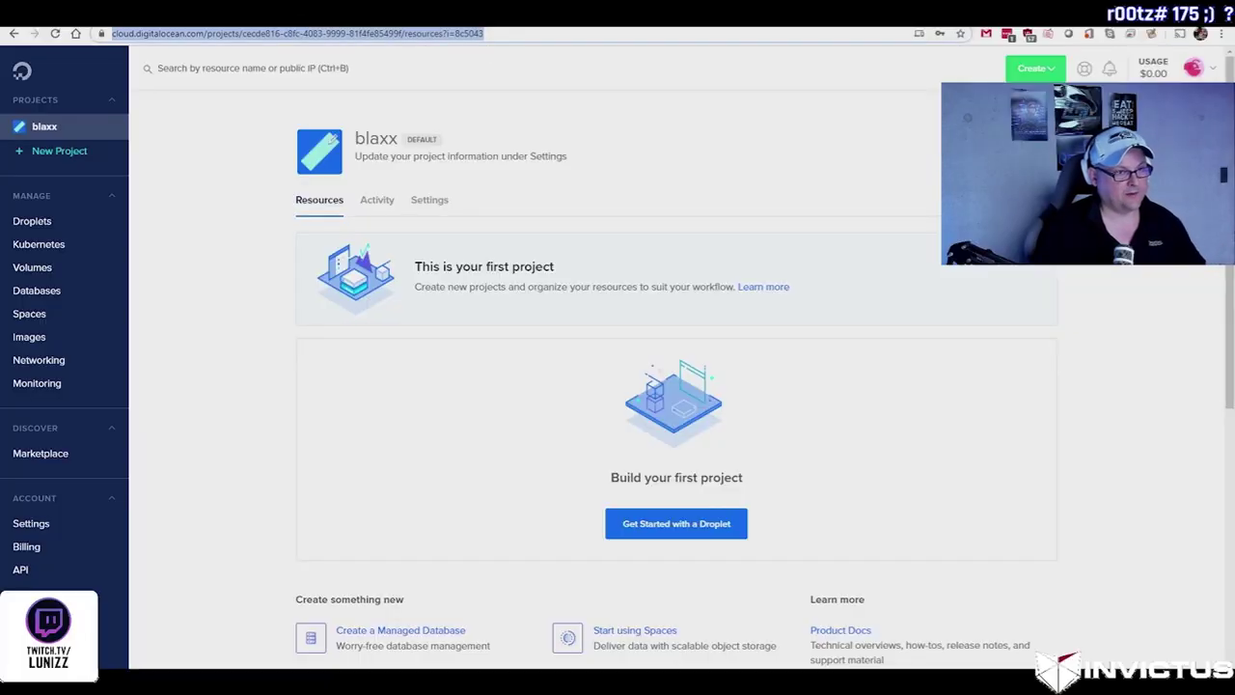
Step: Search for the Amazon free tier, sign in to AWS, and open the EC2 dashboard
{"action": "type", "text": "amazon free "}
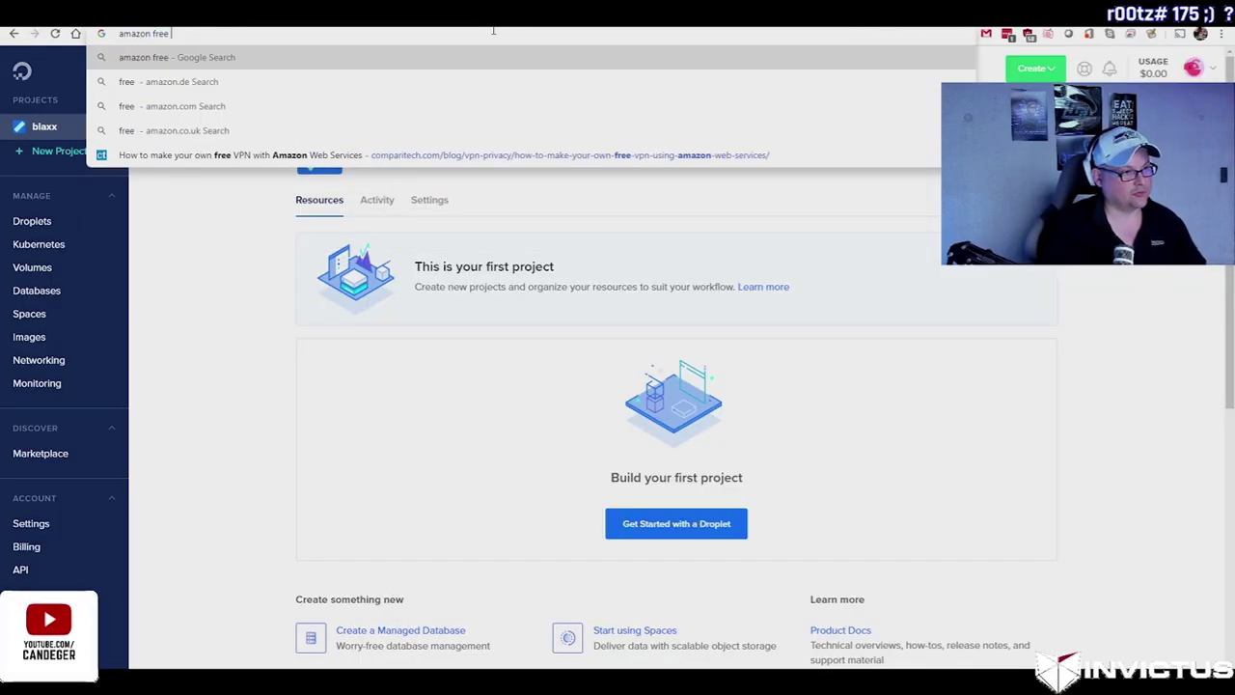
{"action": "type", "text": "ti"}
{"action": "key", "text": "Return"}
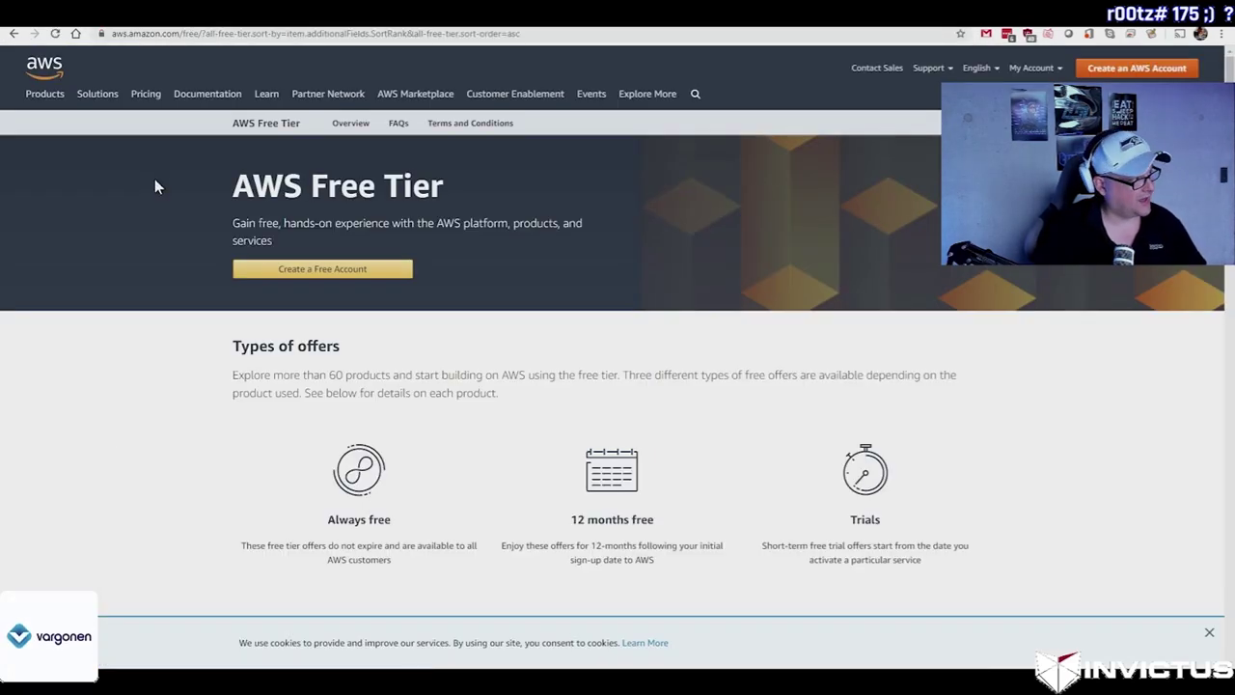
{"action": "left_click", "coordinate": [260, 271]}
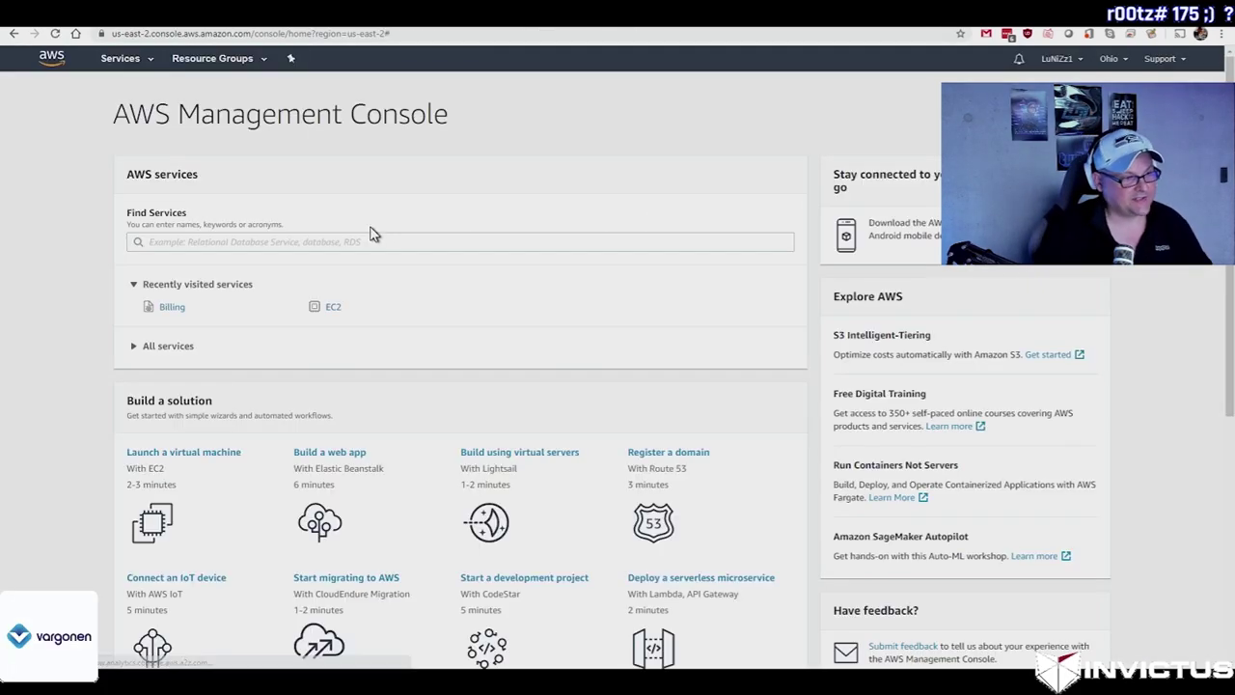
{"action": "left_click", "coordinate": [334, 309]}
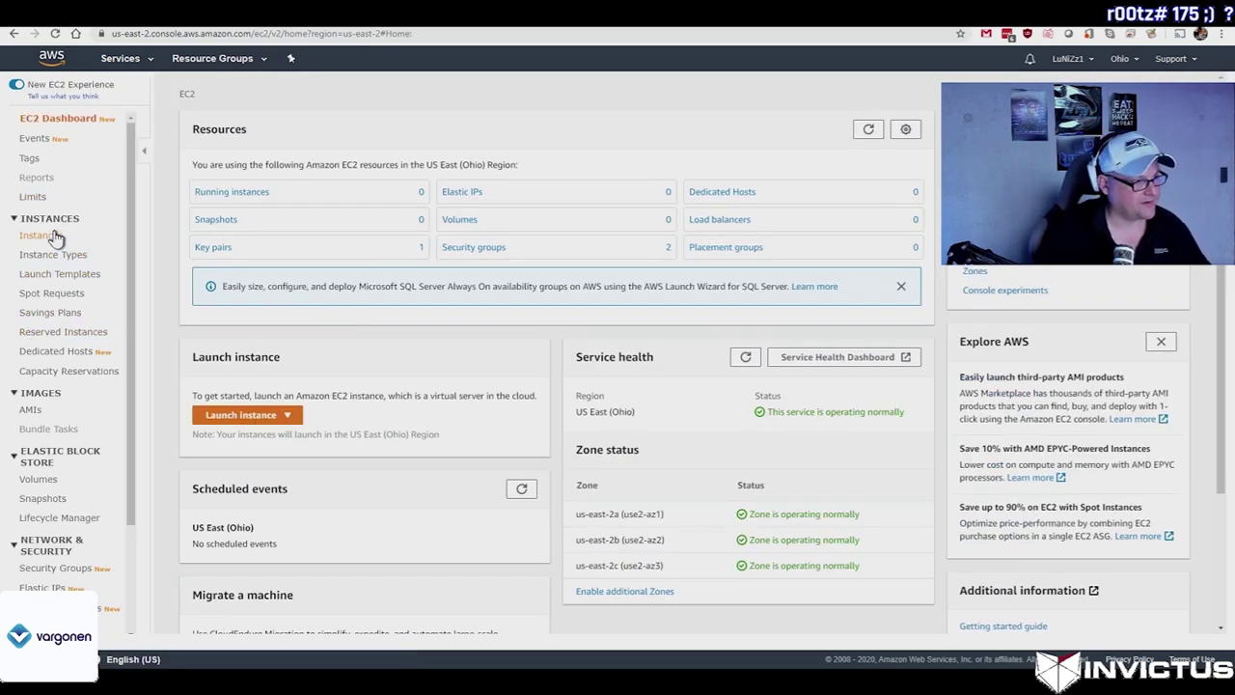
{"action": "scroll", "coordinate": [62, 357], "scroll_direction": "down", "scroll_amount": 3}
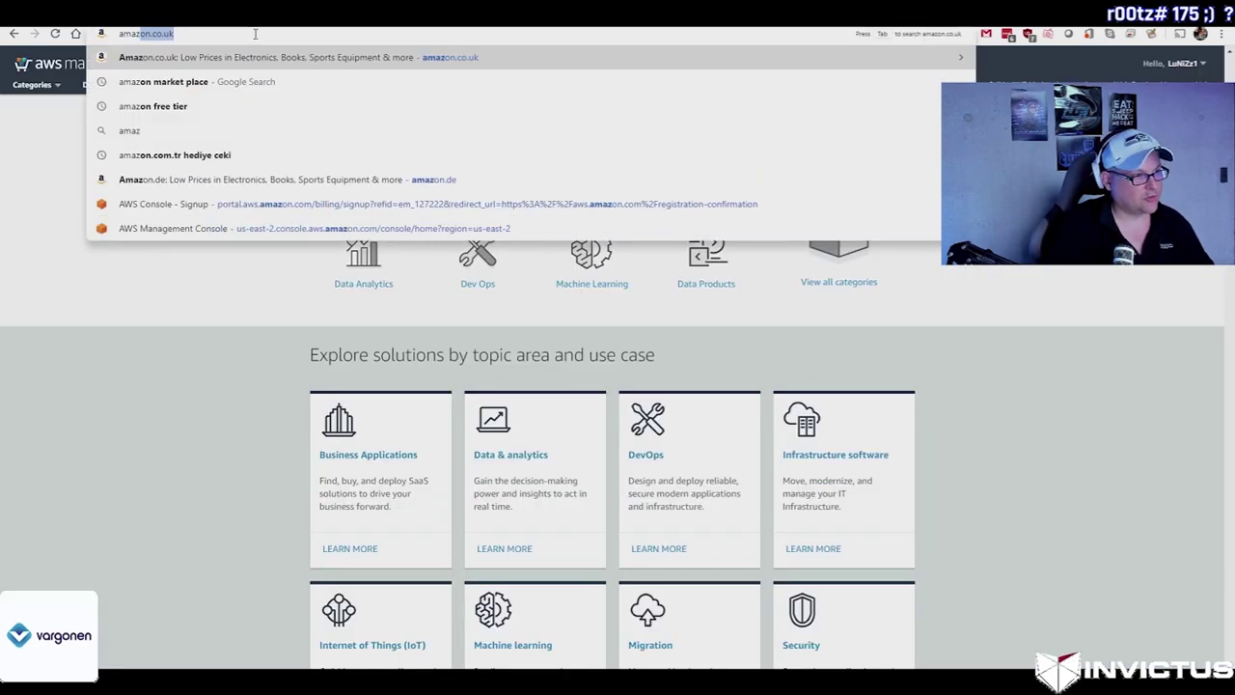
{"action": "type", "text": "zon market pl"}
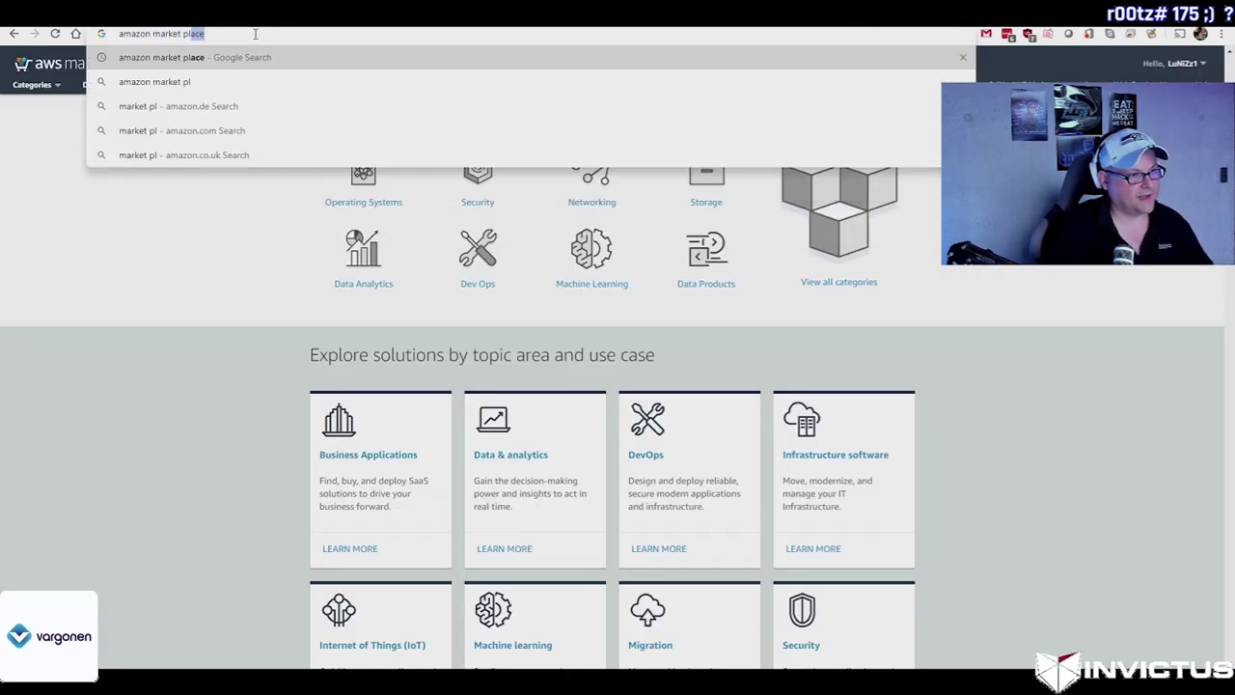
{"action": "type", "text": "ace openvpn"}
Step: Find the OpenVPN Access Server listing on AWS Marketplace and subscribe to it
{"action": "key", "text": "Return"}
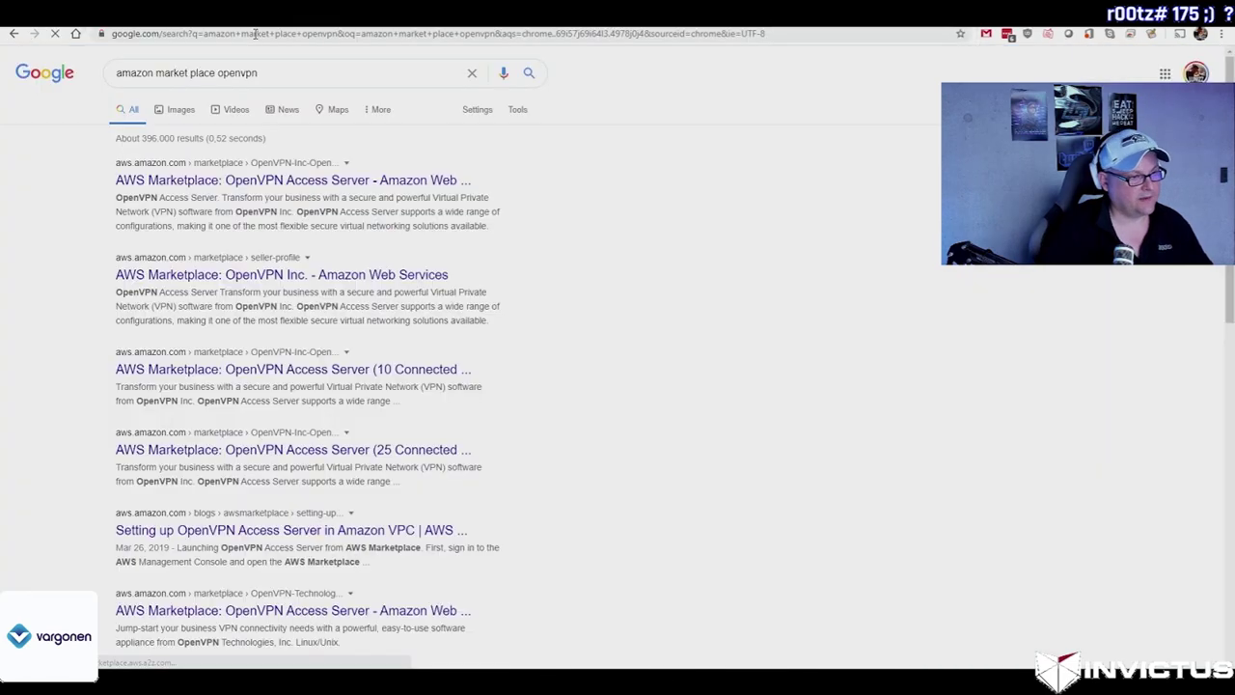
{"action": "left_click", "coordinate": [289, 183]}
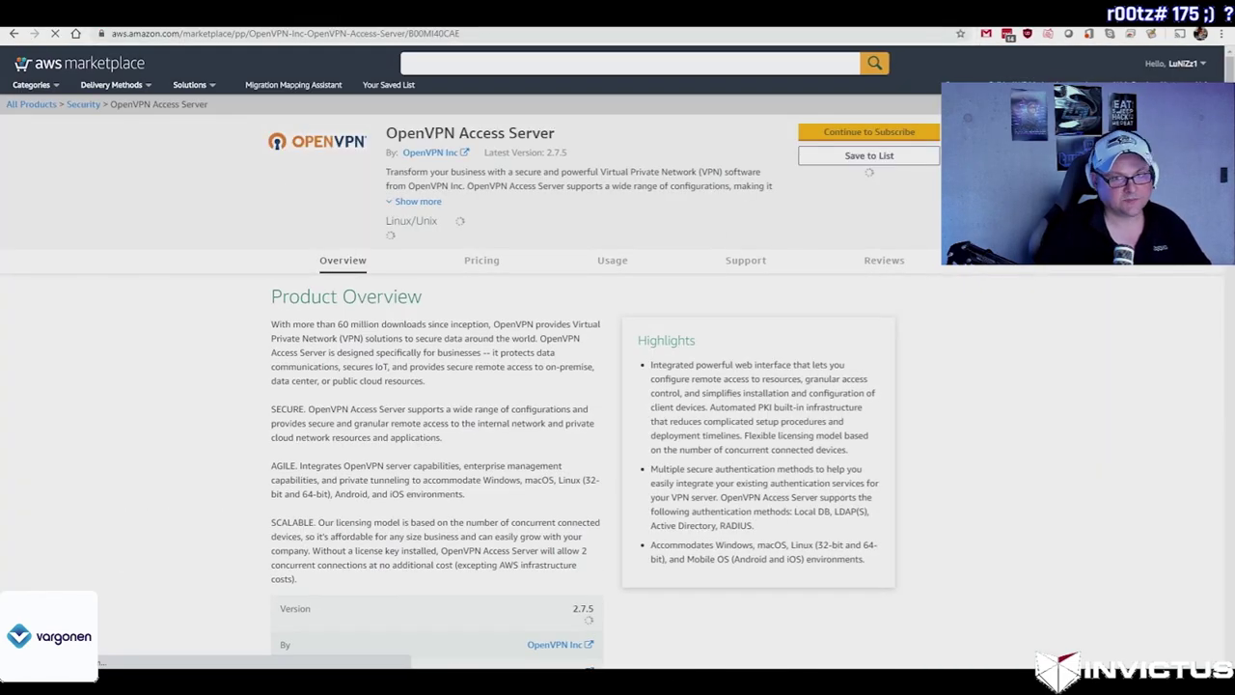
{"action": "left_click", "coordinate": [873, 137]}
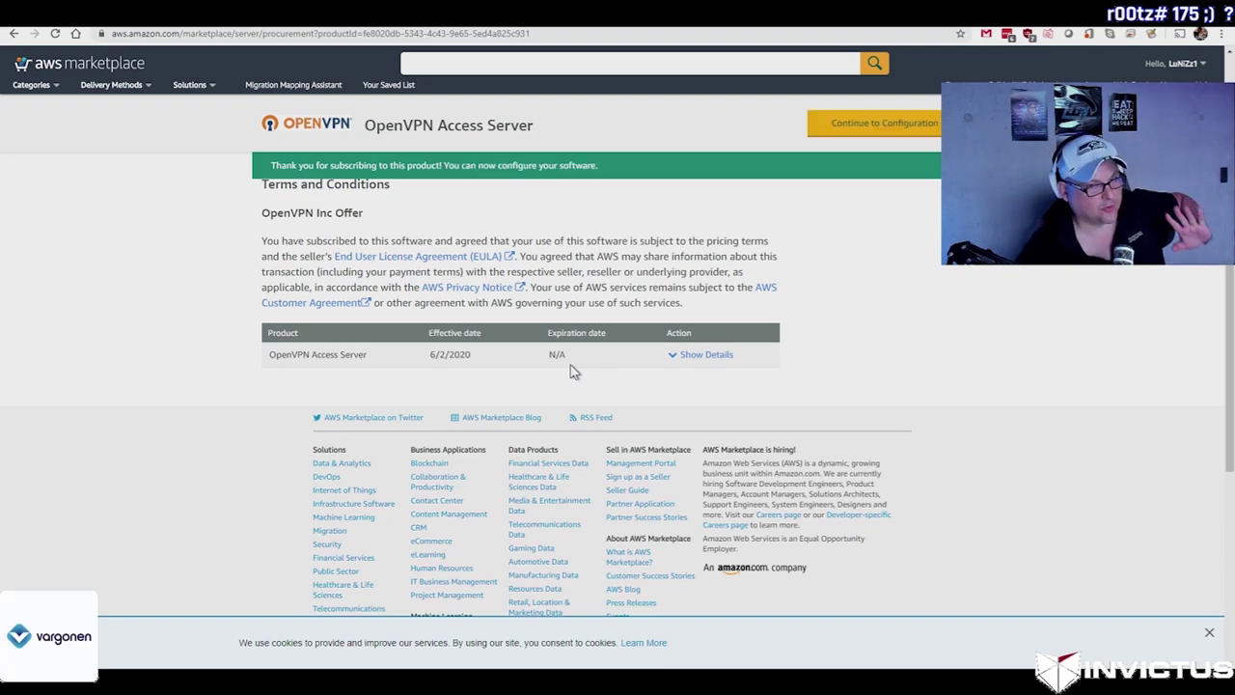
{"action": "left_click", "coordinate": [834, 134]}
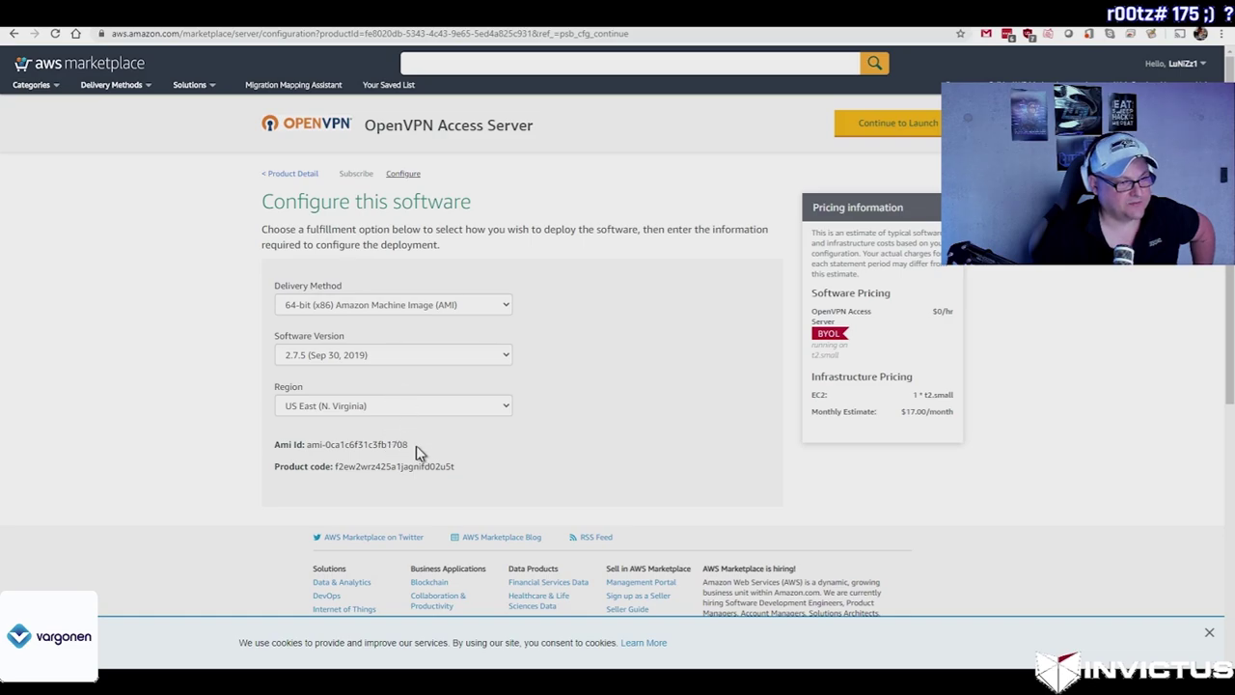
Step: Set the region to EU (Stockholm), keep t3.nano as instance type, and check available key pairs
{"action": "left_click", "coordinate": [421, 413]}
{"action": "scroll", "coordinate": [402, 525], "scroll_direction": "down", "scroll_amount": 1}
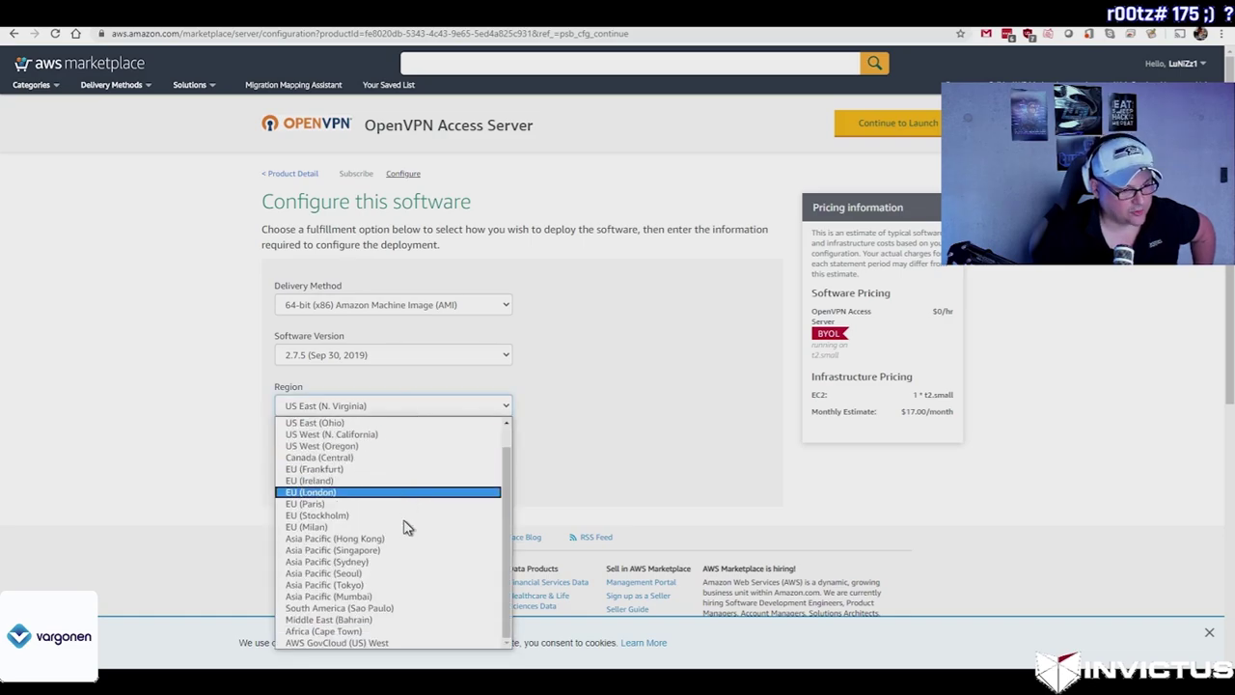
{"action": "left_click", "coordinate": [382, 515]}
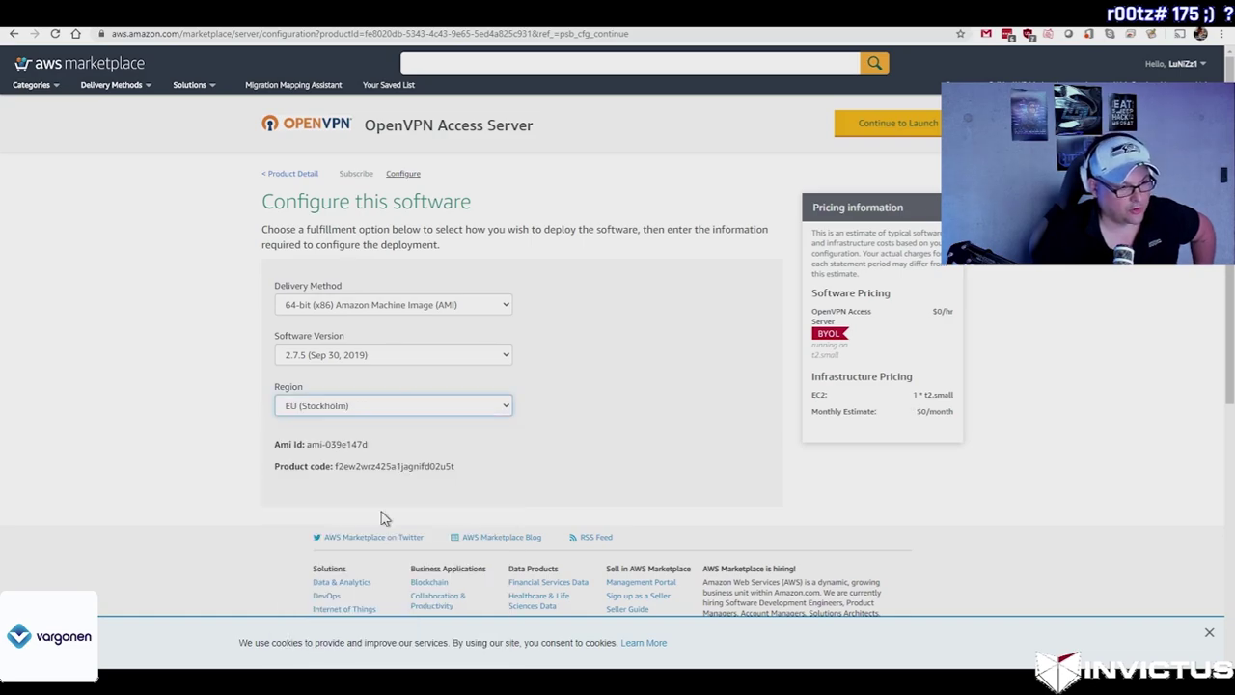
{"action": "left_click", "coordinate": [893, 122]}
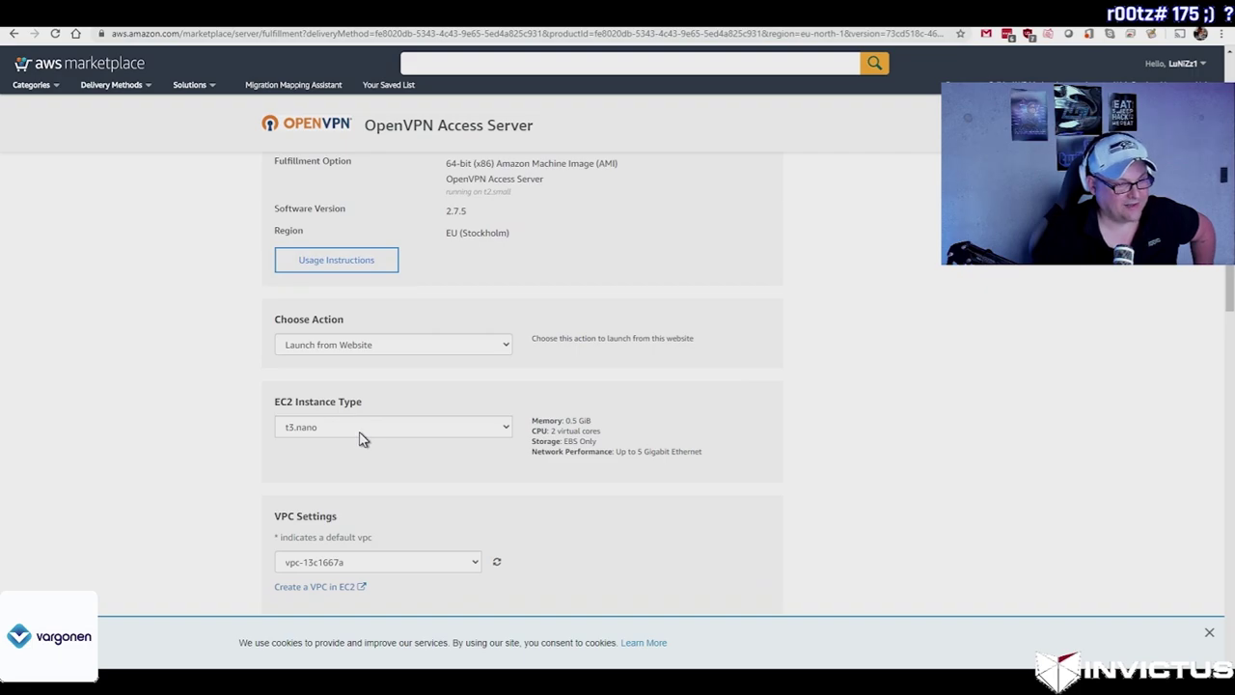
{"action": "left_click", "coordinate": [360, 432]}
{"action": "left_click", "coordinate": [383, 450]}
{"action": "scroll", "coordinate": [386, 451], "scroll_direction": "down", "scroll_amount": 1}
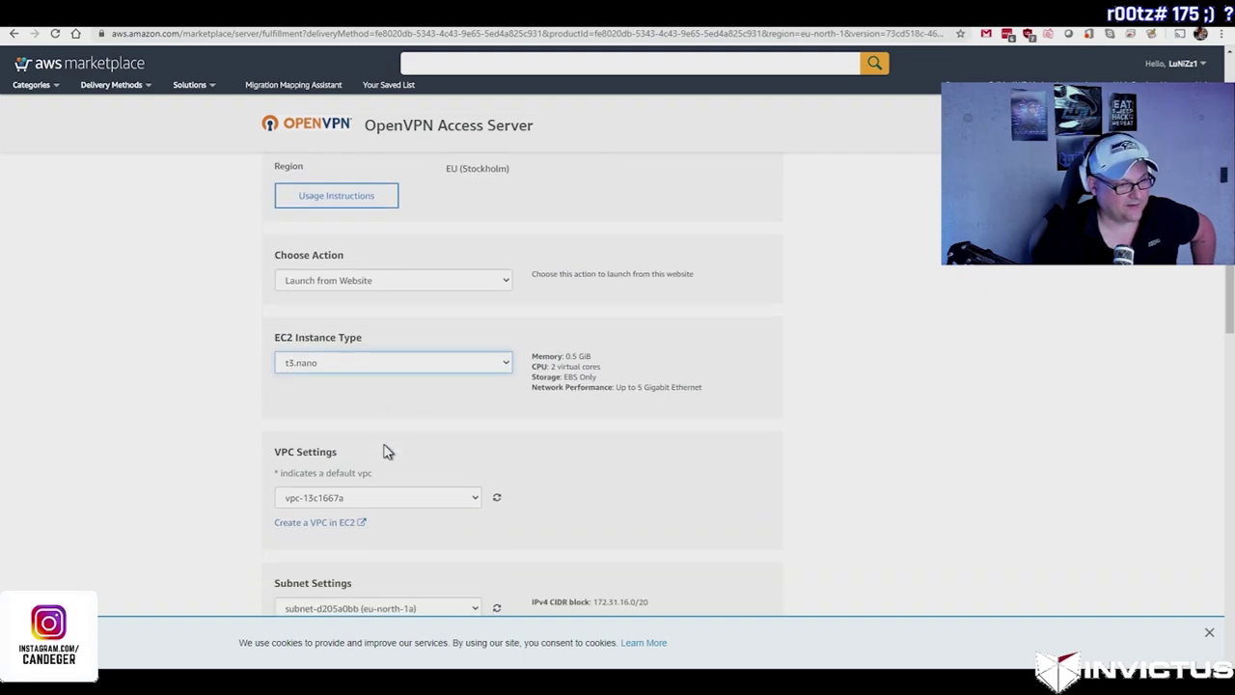
{"action": "scroll", "coordinate": [399, 509], "scroll_direction": "down", "scroll_amount": 3}
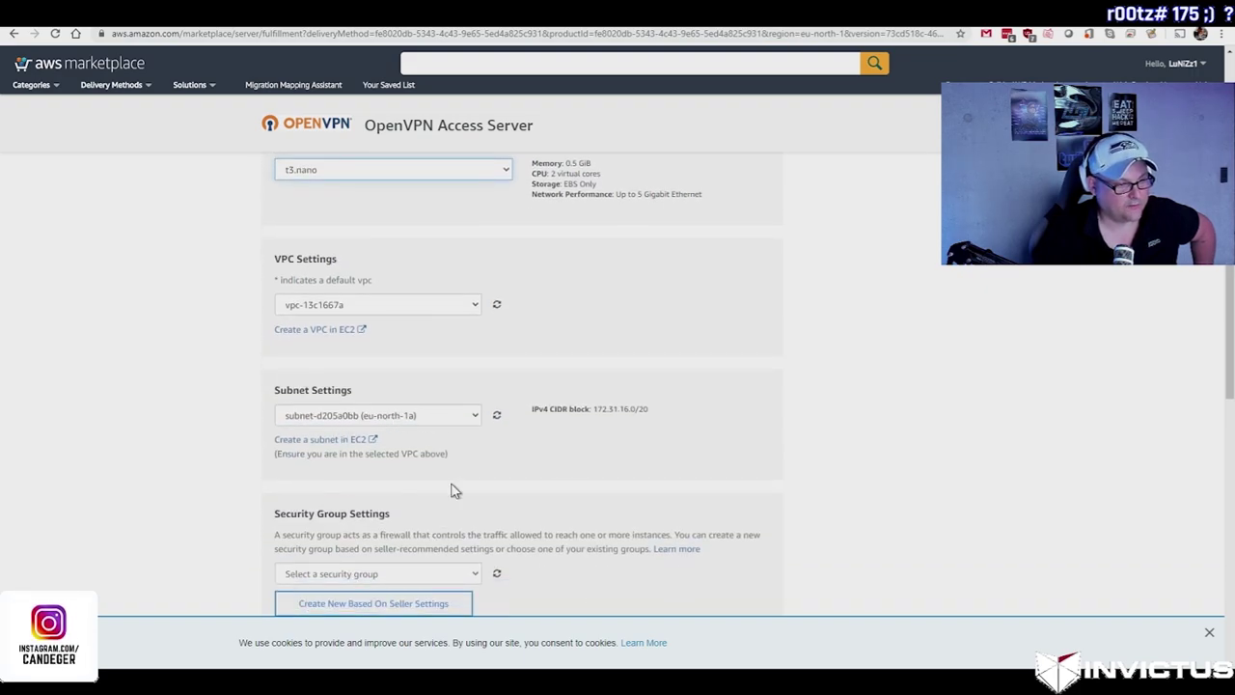
{"action": "scroll", "coordinate": [456, 491], "scroll_direction": "down", "scroll_amount": 2}
{"action": "scroll", "coordinate": [422, 499], "scroll_direction": "down", "scroll_amount": 1}
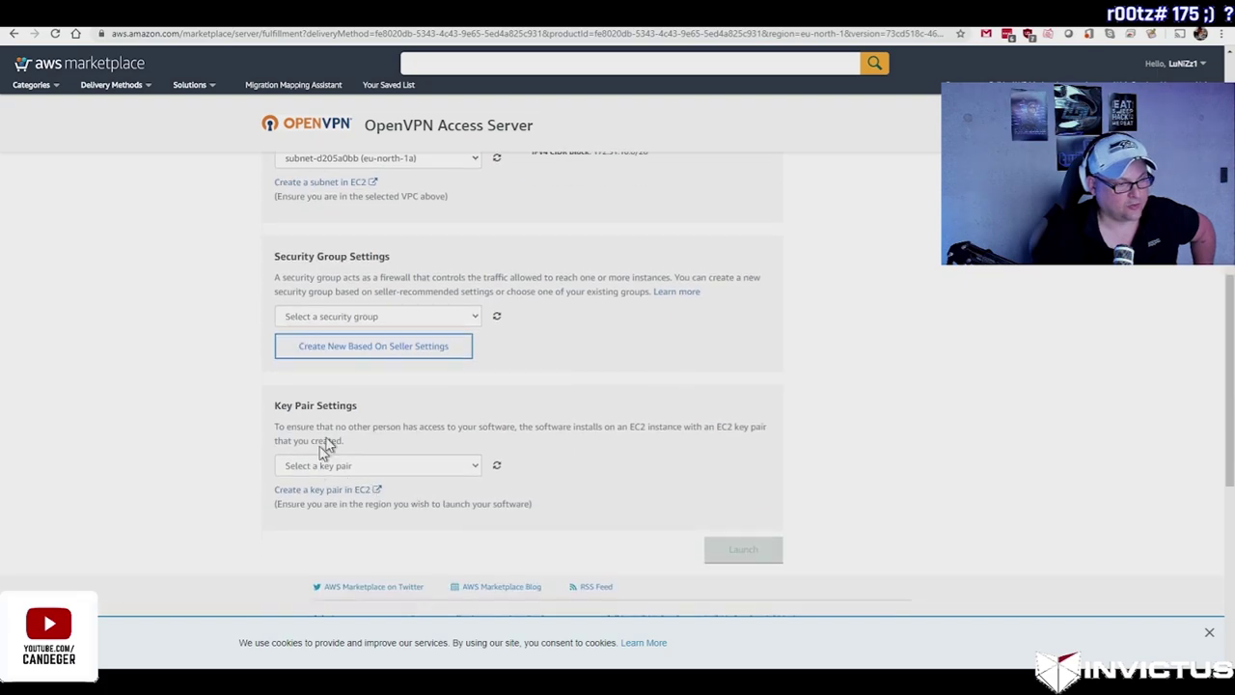
{"action": "scroll", "coordinate": [328, 446], "scroll_direction": "down", "scroll_amount": 1}
{"action": "left_click", "coordinate": [358, 400]}
Step: Create and save a pem key pair named 'asd', then select it for the launch
{"action": "left_click", "coordinate": [349, 417]}
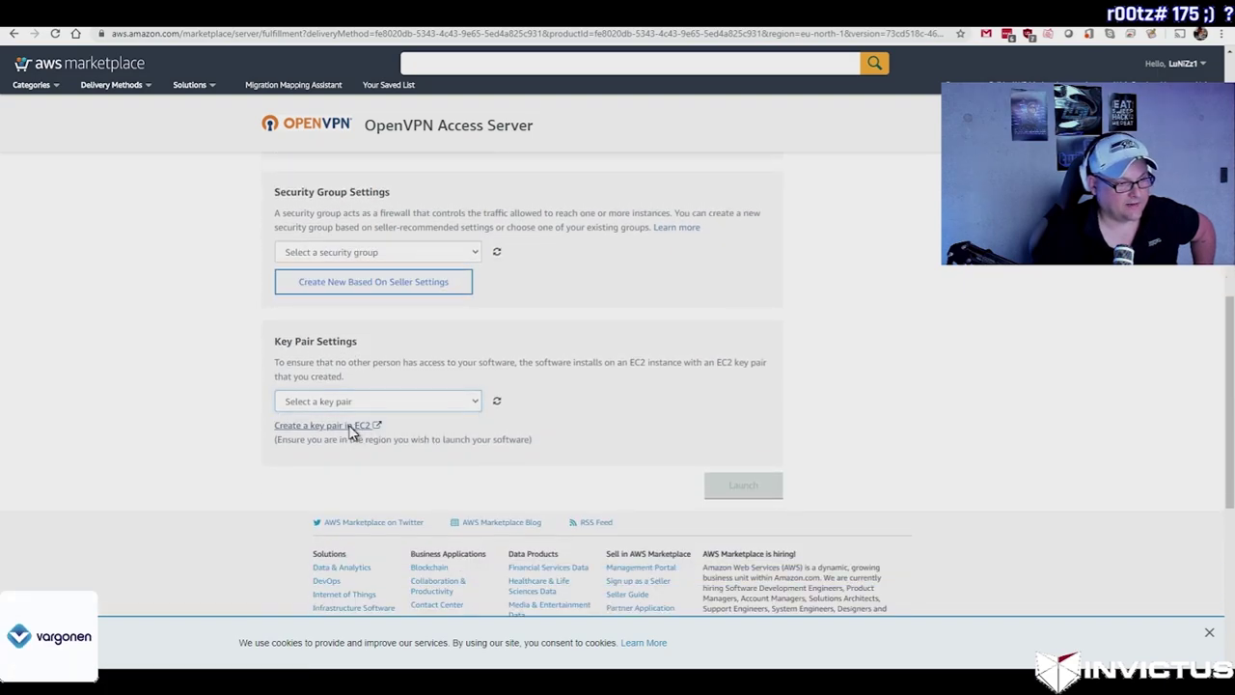
{"action": "left_click", "coordinate": [350, 426]}
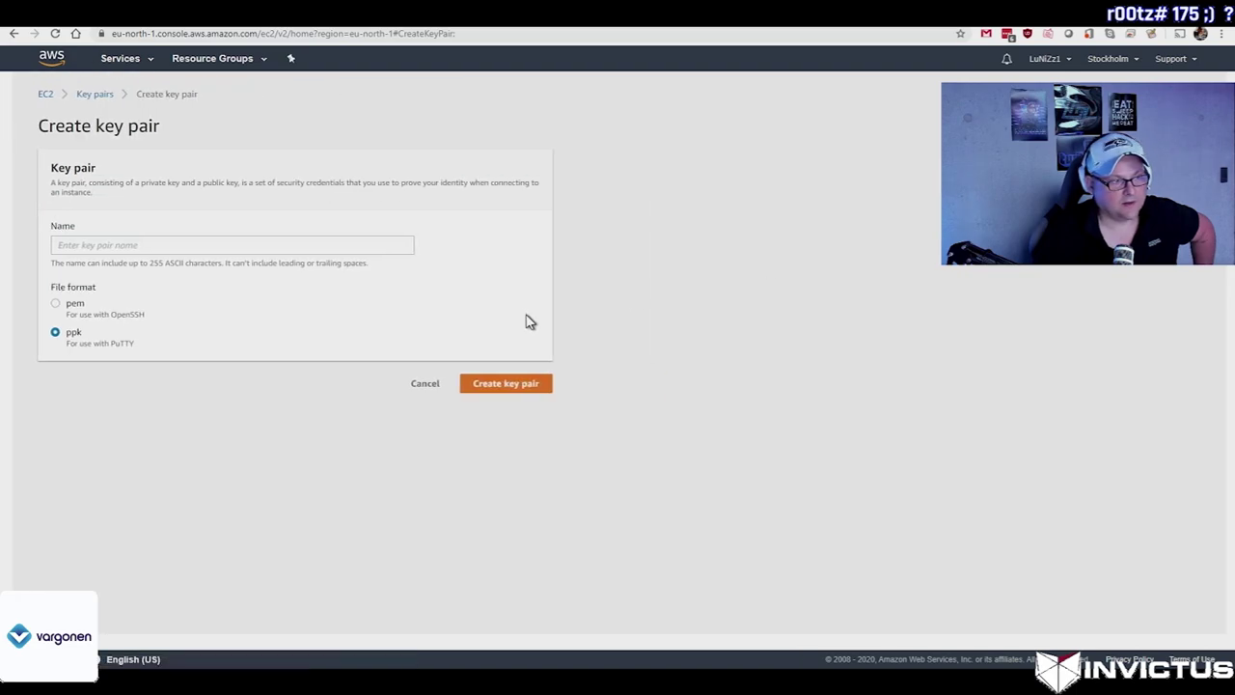
{"action": "left_click", "coordinate": [56, 304]}
{"action": "type", "text": "ssd"}
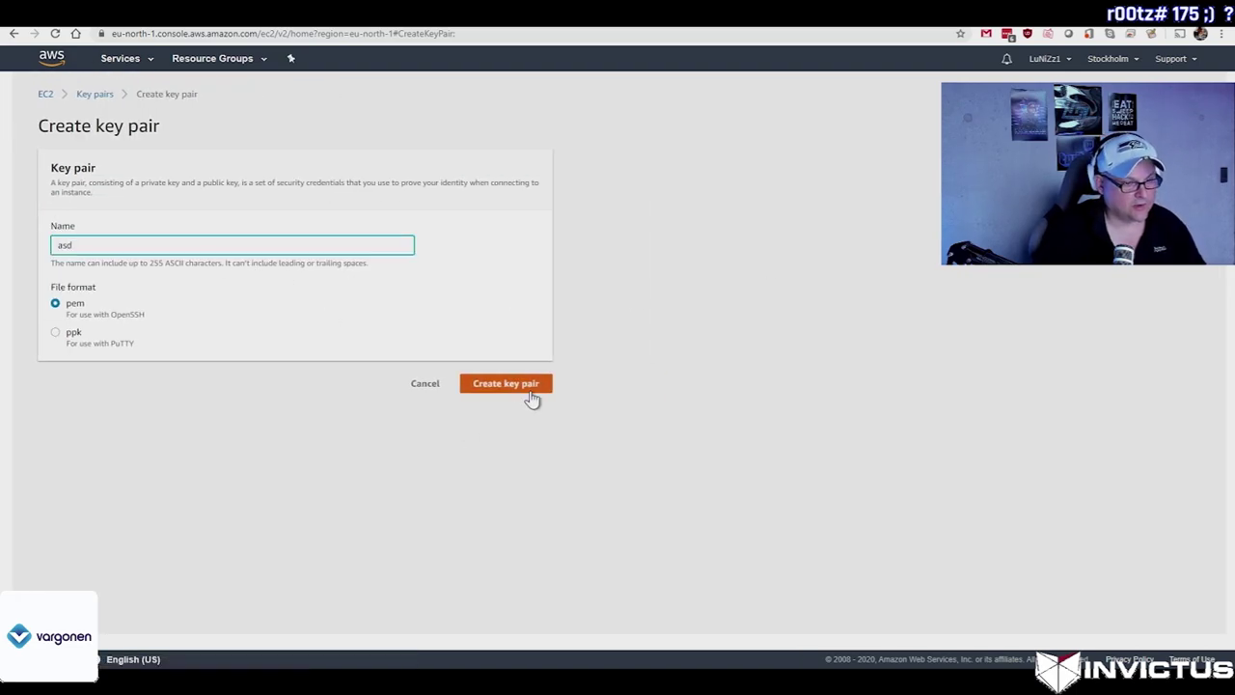
{"action": "left_click", "coordinate": [527, 386]}
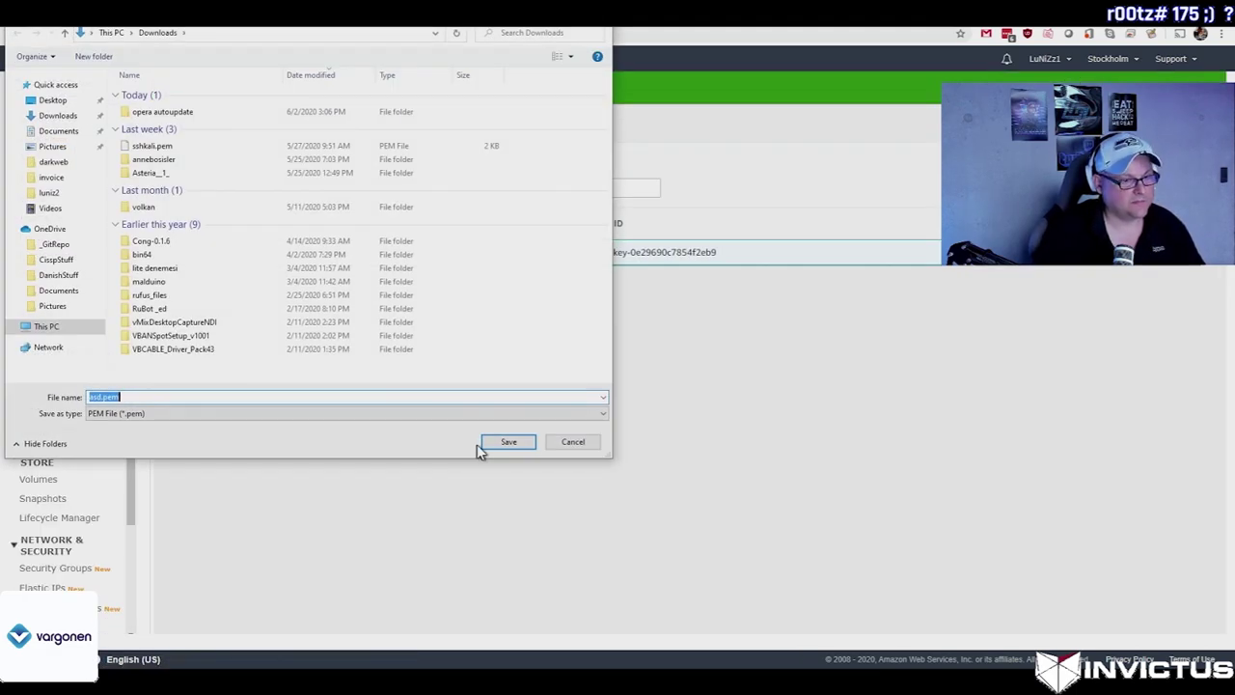
{"action": "left_click", "coordinate": [509, 443]}
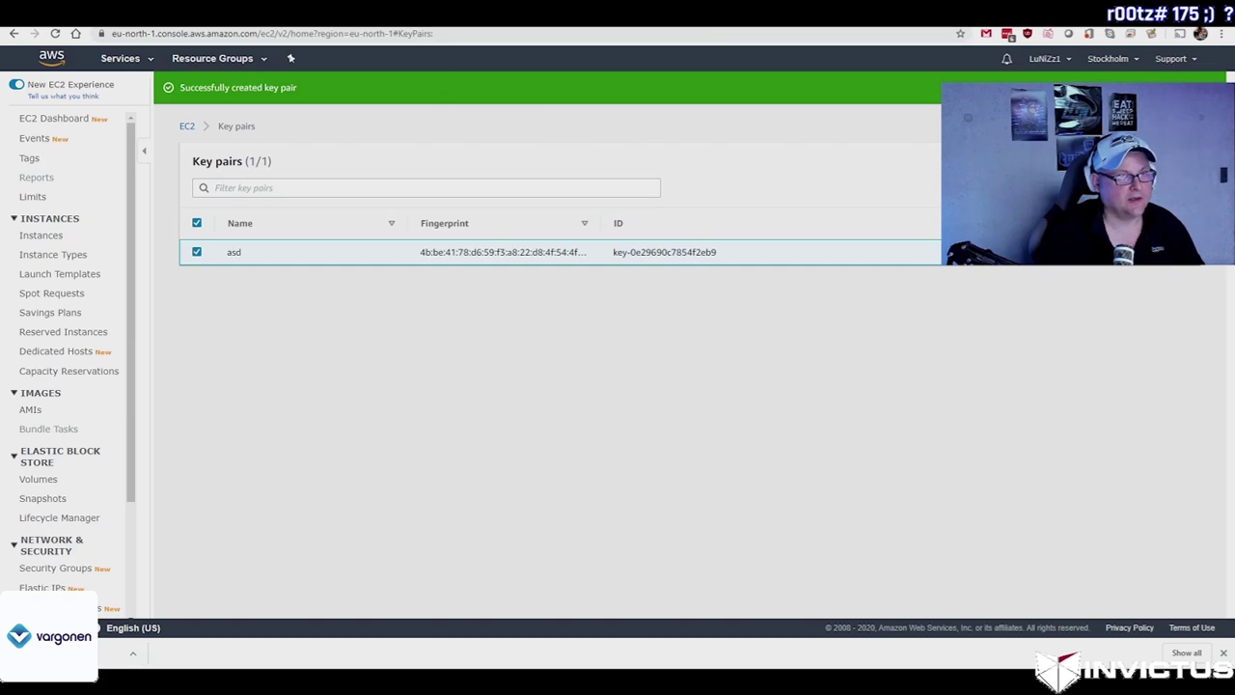
{"action": "key", "text": "ctrl+w"}
{"action": "left_click", "coordinate": [498, 403]}
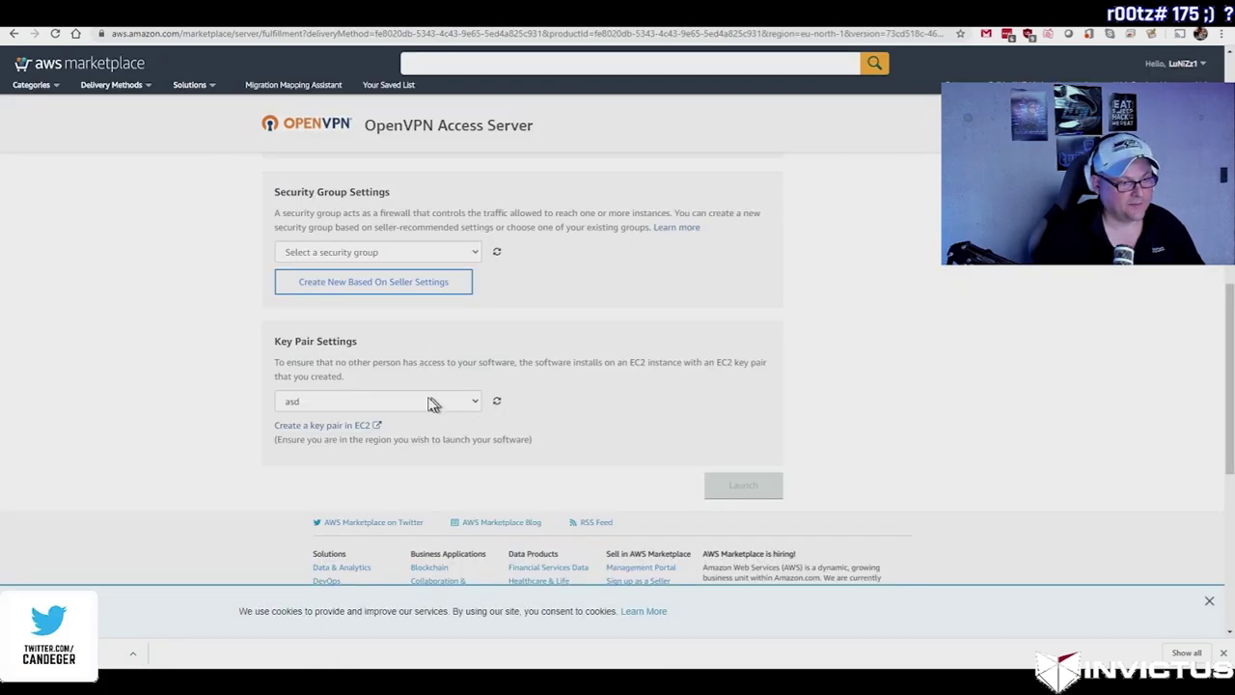
Step: Create a new security group 'asdasd' from the seller settings
{"action": "left_click", "coordinate": [439, 288]}
{"action": "scroll", "coordinate": [361, 275], "scroll_direction": "down", "scroll_amount": 1}
{"action": "left_click", "coordinate": [363, 285]}
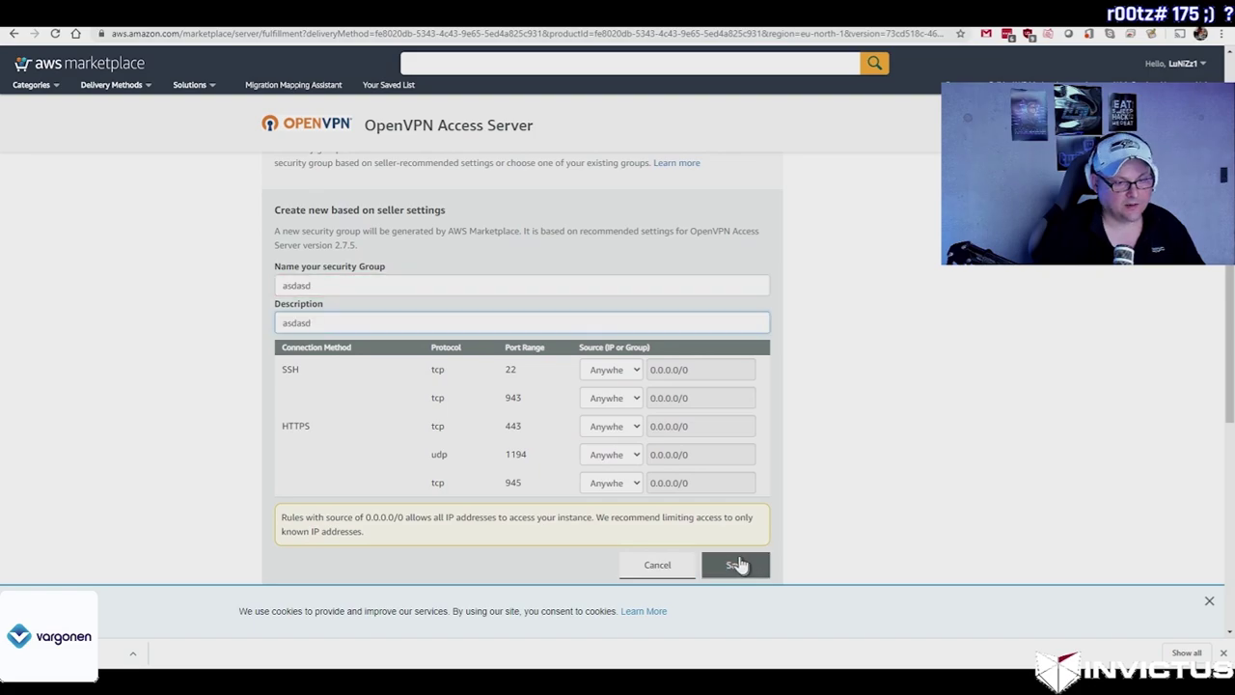
{"action": "left_click", "coordinate": [736, 565]}
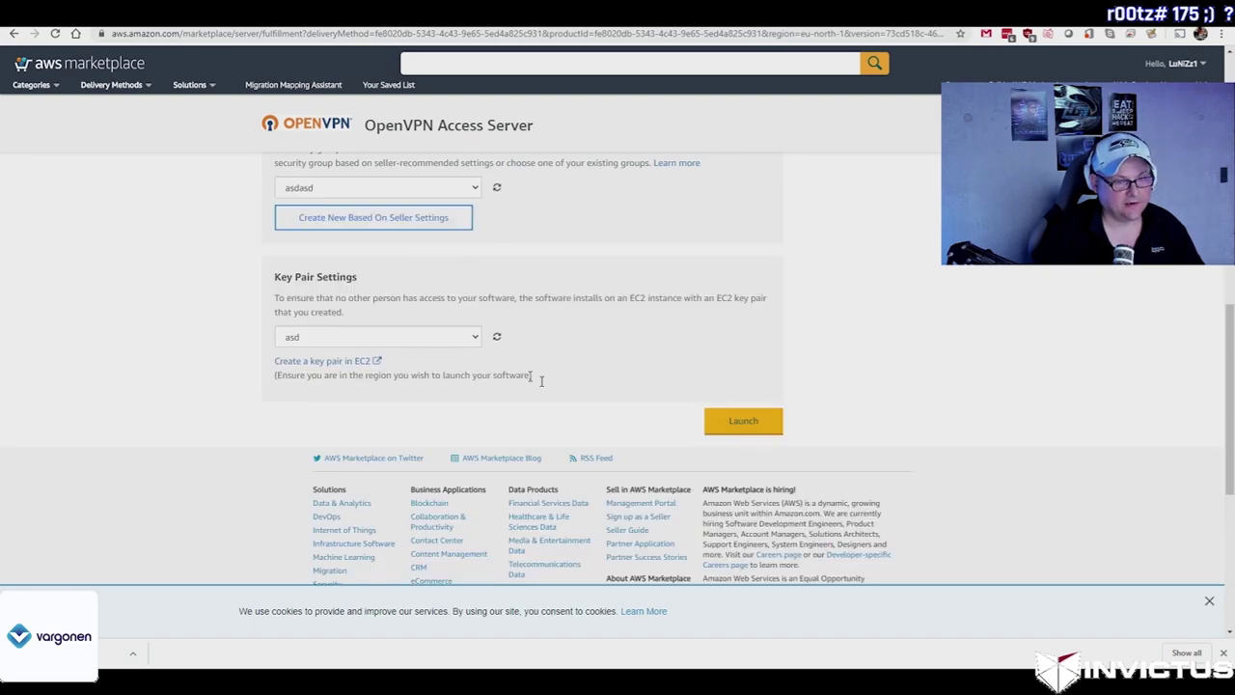
Step: Choose launch from website, select the asdasd security group, and launch the instance
{"action": "left_click", "coordinate": [725, 422]}
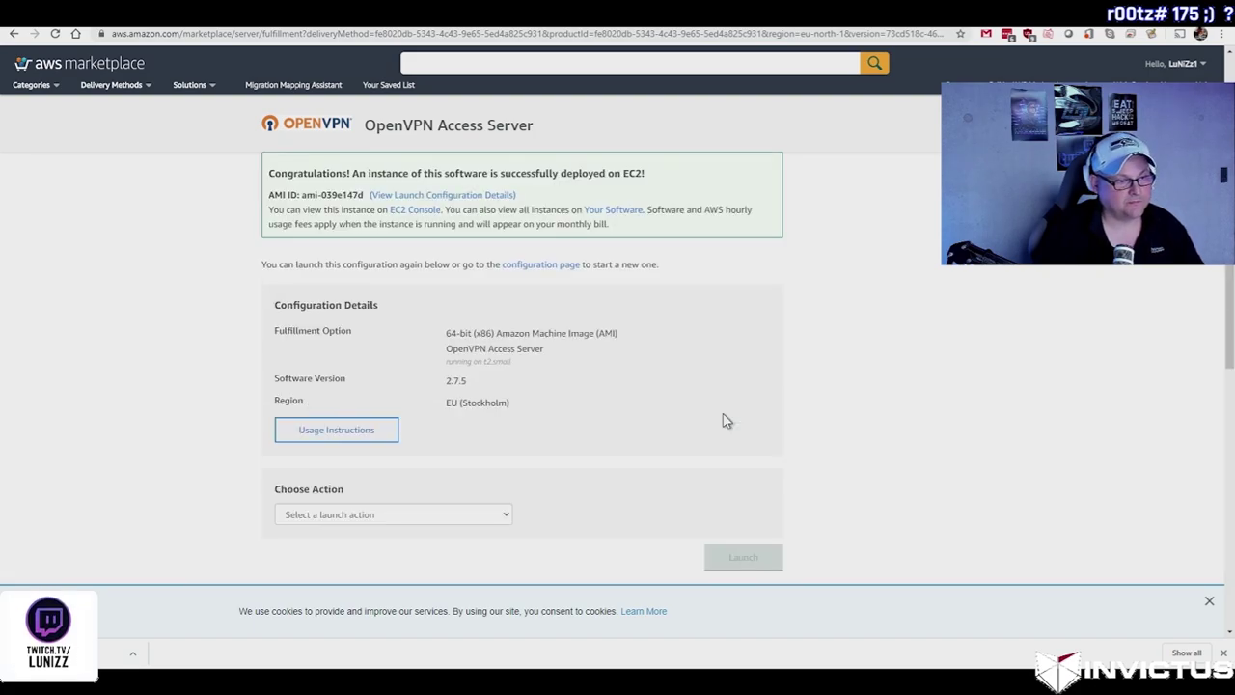
{"action": "left_click", "coordinate": [393, 515]}
{"action": "left_click", "coordinate": [404, 565]}
{"action": "scroll", "coordinate": [493, 509], "scroll_direction": "down", "scroll_amount": 10}
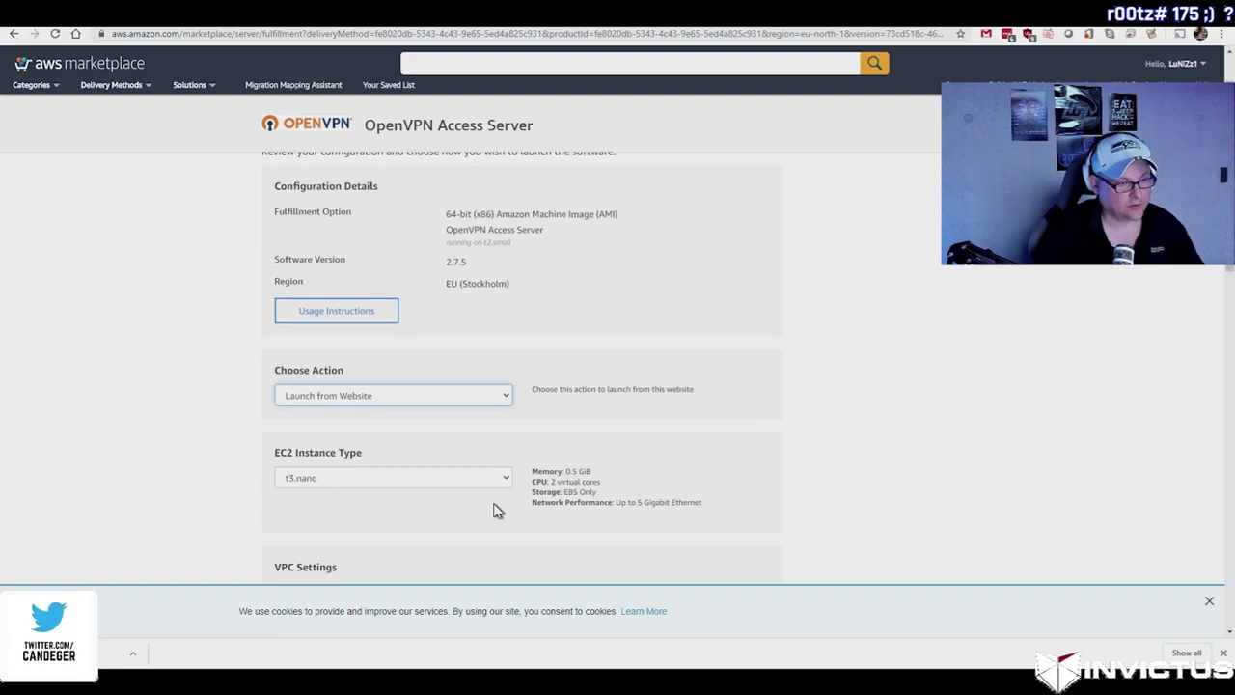
{"action": "scroll", "coordinate": [493, 510], "scroll_direction": "up", "scroll_amount": 4}
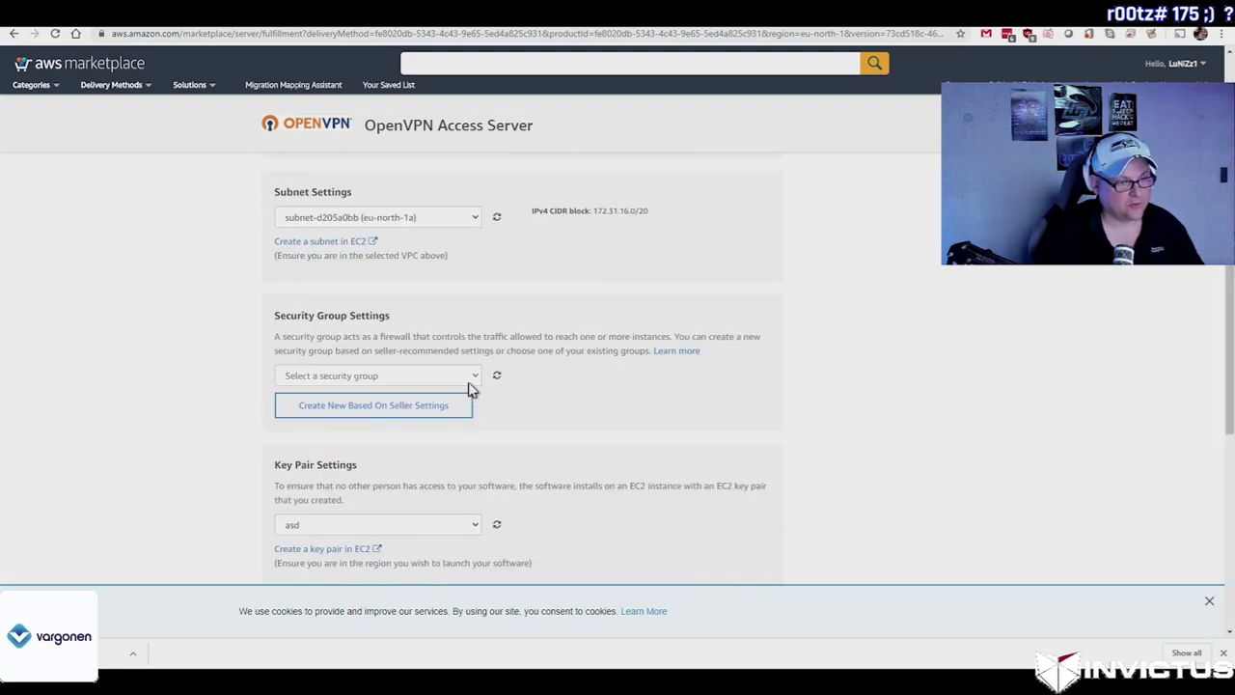
{"action": "left_click", "coordinate": [473, 379]}
{"action": "left_click", "coordinate": [319, 403]}
{"action": "scroll", "coordinate": [596, 402], "scroll_direction": "down", "scroll_amount": 3}
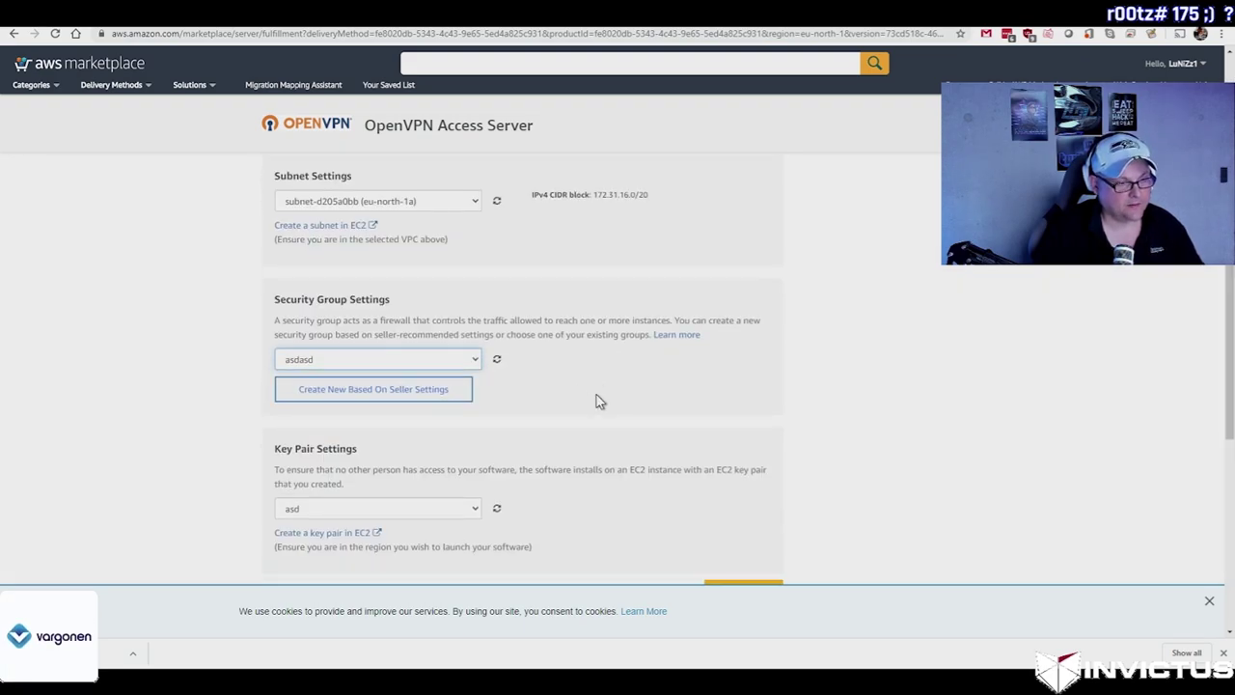
{"action": "left_click", "coordinate": [739, 416]}
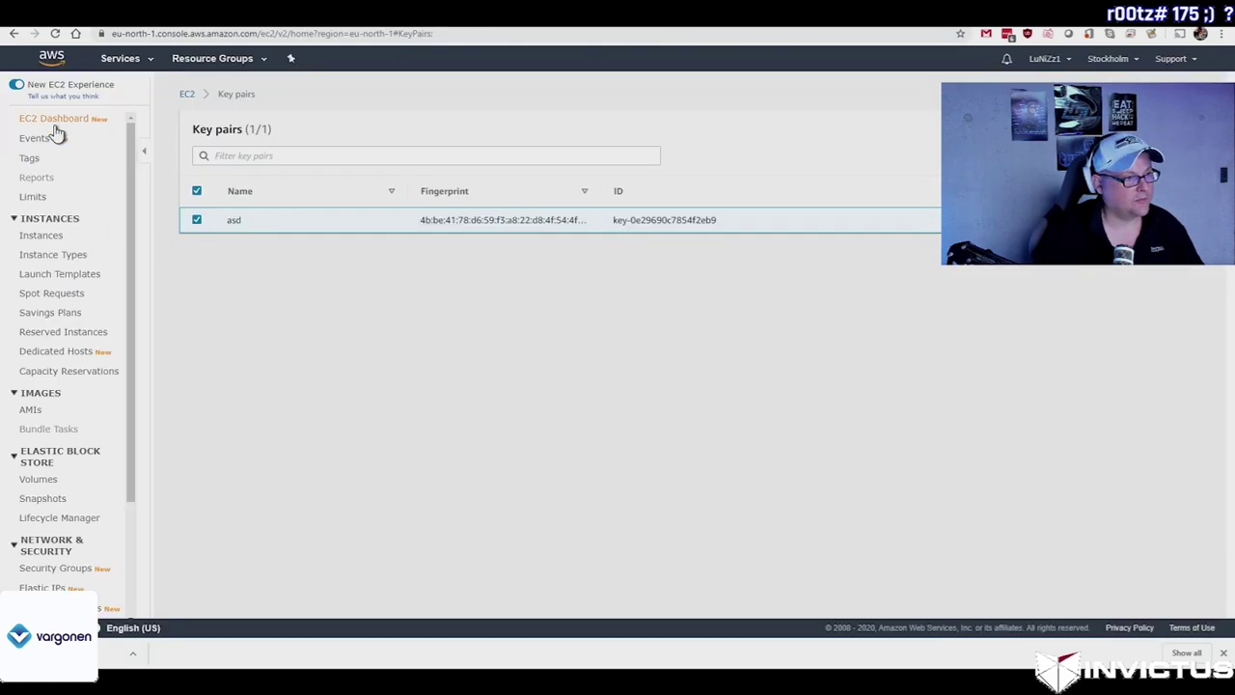
Step: Select running instance i-08143d169951d359f in EC2 Instances and copy its example ssh command
{"action": "left_click", "coordinate": [55, 123]}
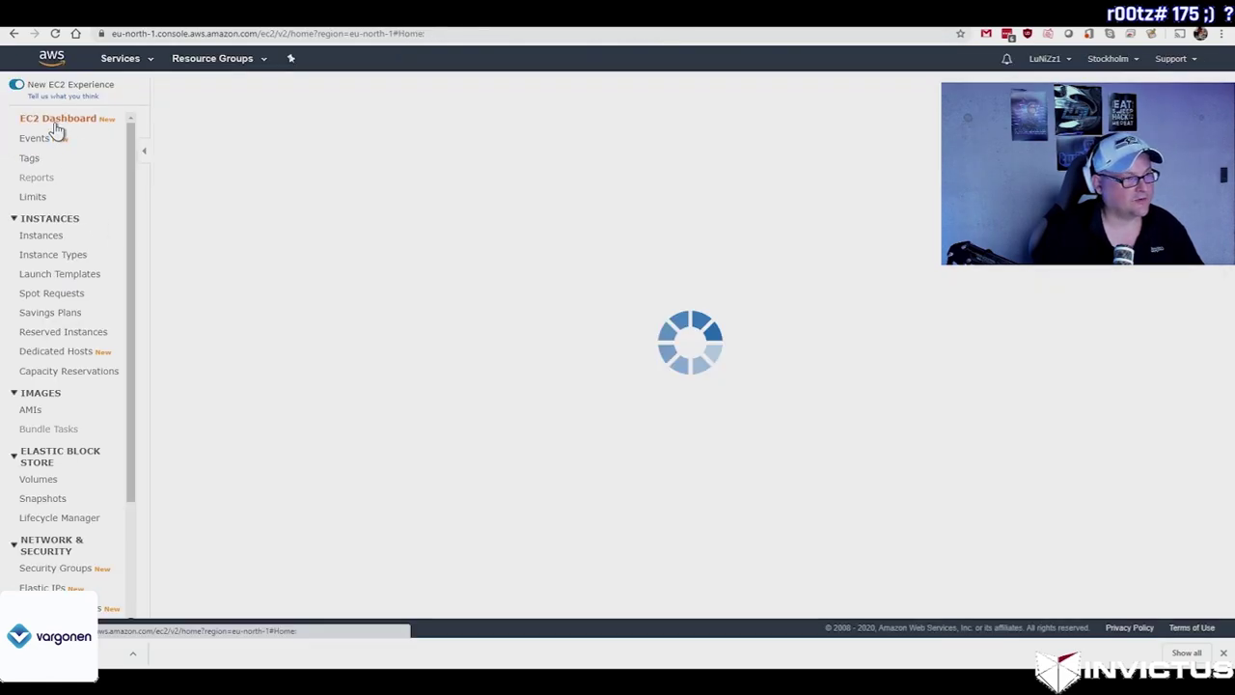
{"action": "left_click", "coordinate": [290, 253]}
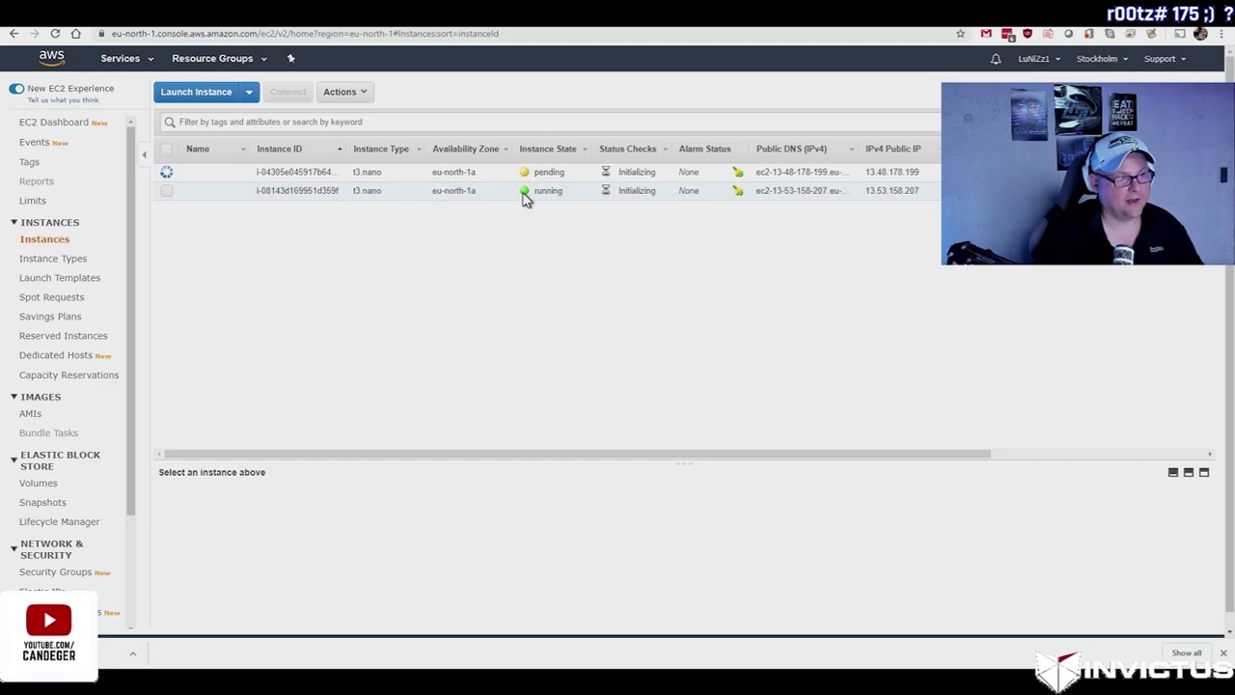
{"action": "left_click", "coordinate": [791, 190]}
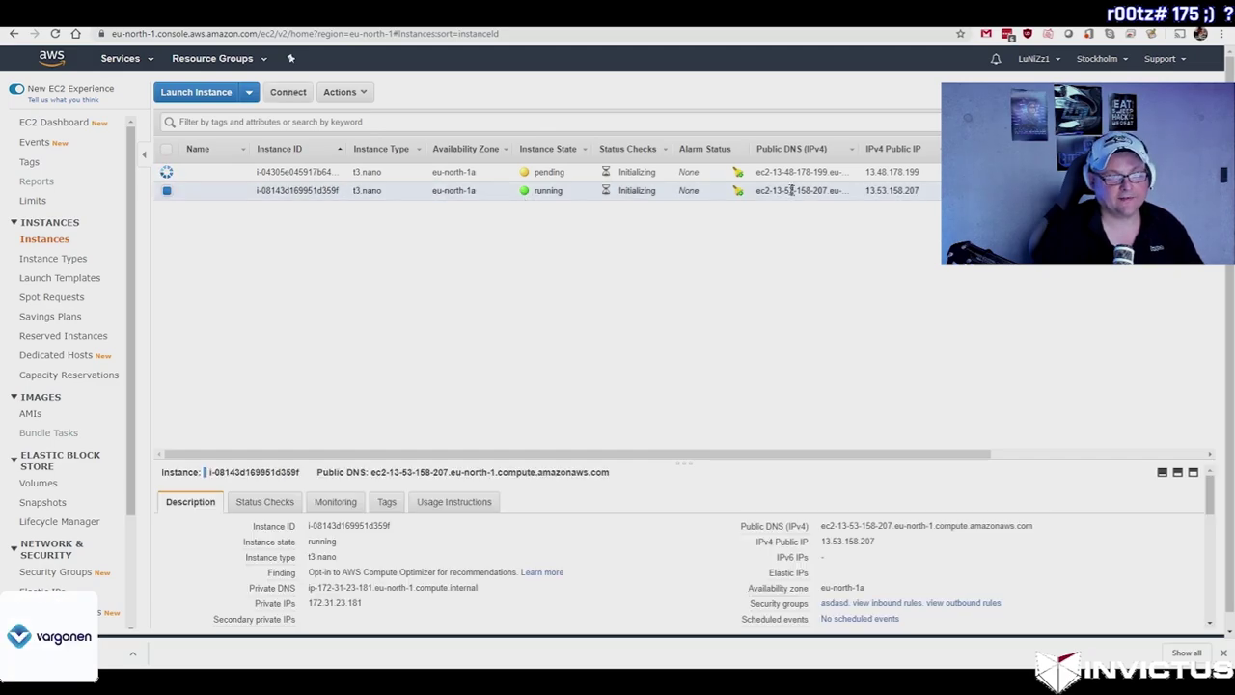
{"action": "right_click", "coordinate": [324, 190]}
{"action": "left_click", "coordinate": [361, 199]}
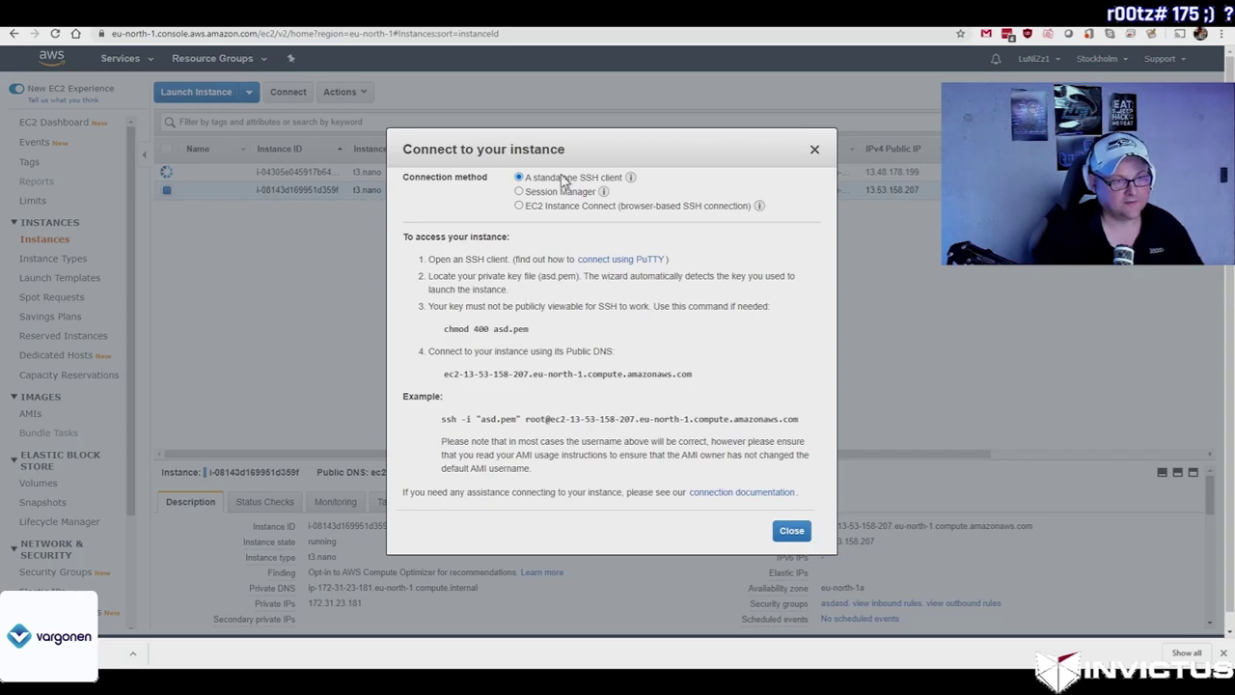
{"action": "left_click_drag", "start_coordinate": [692, 373], "coordinate": [583, 374]}
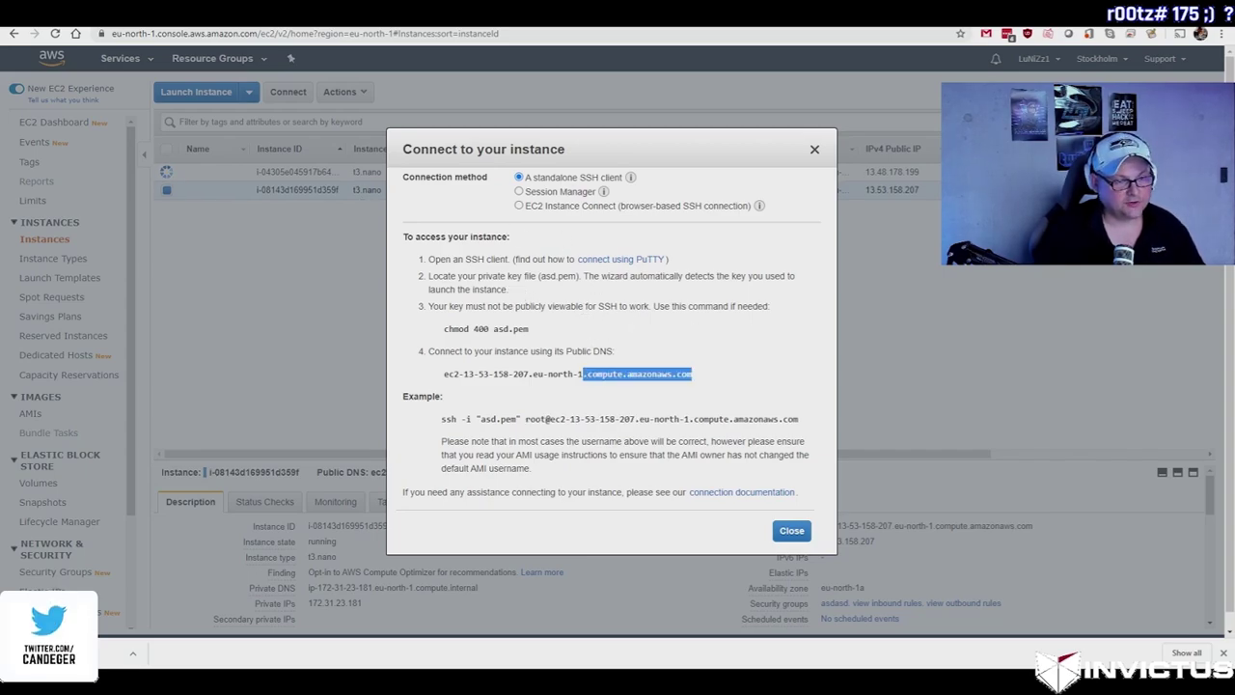
{"action": "left_click_drag", "start_coordinate": [468, 373], "coordinate": [464, 373]}
{"action": "left_click_drag", "start_coordinate": [441, 419], "coordinate": [811, 428]}
{"action": "key", "text": "ctrl+c"}
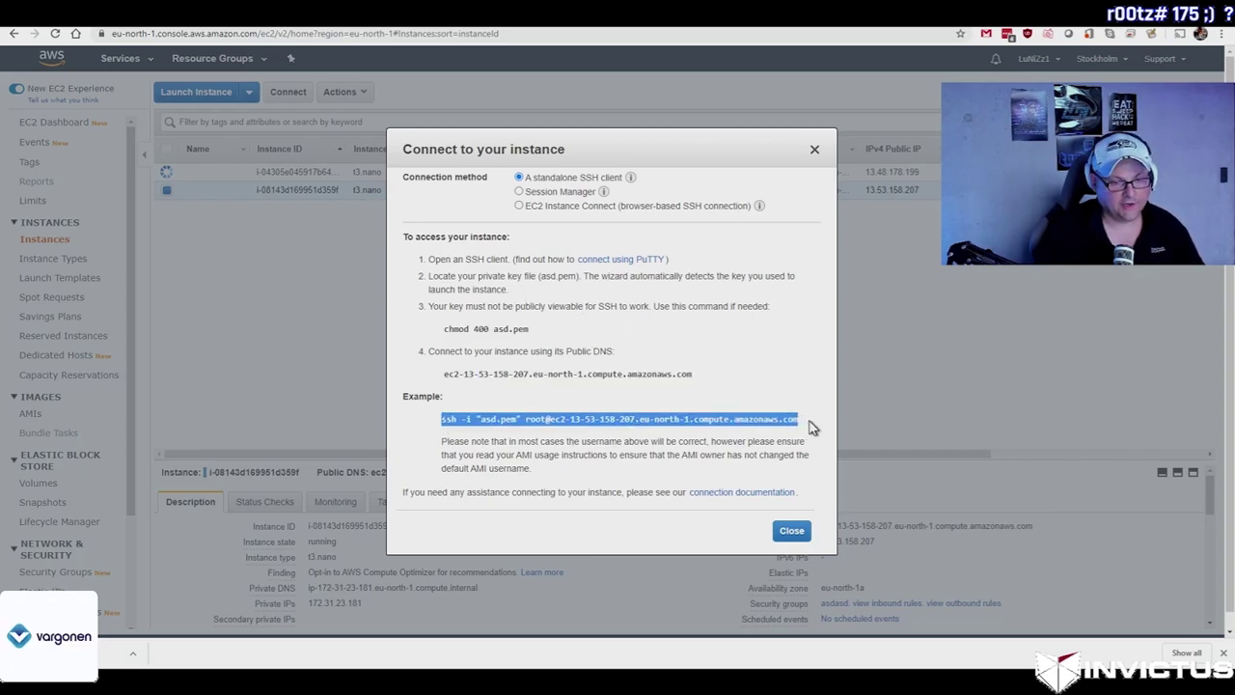
{"action": "left_click", "coordinate": [792, 530]}
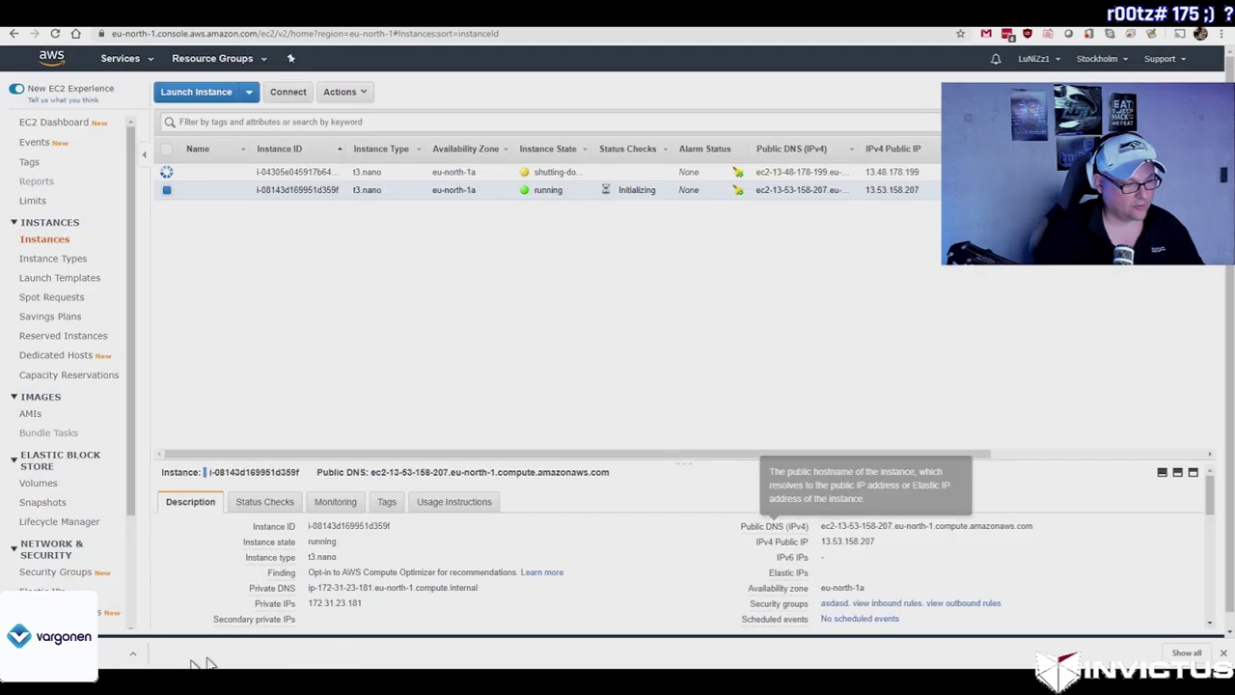
Step: Run the copied ssh command in Command Prompt and trust the server's host key
{"action": "key", "text": "super"}
{"action": "type", "text": "cmd"}
{"action": "key", "text": "Return"}
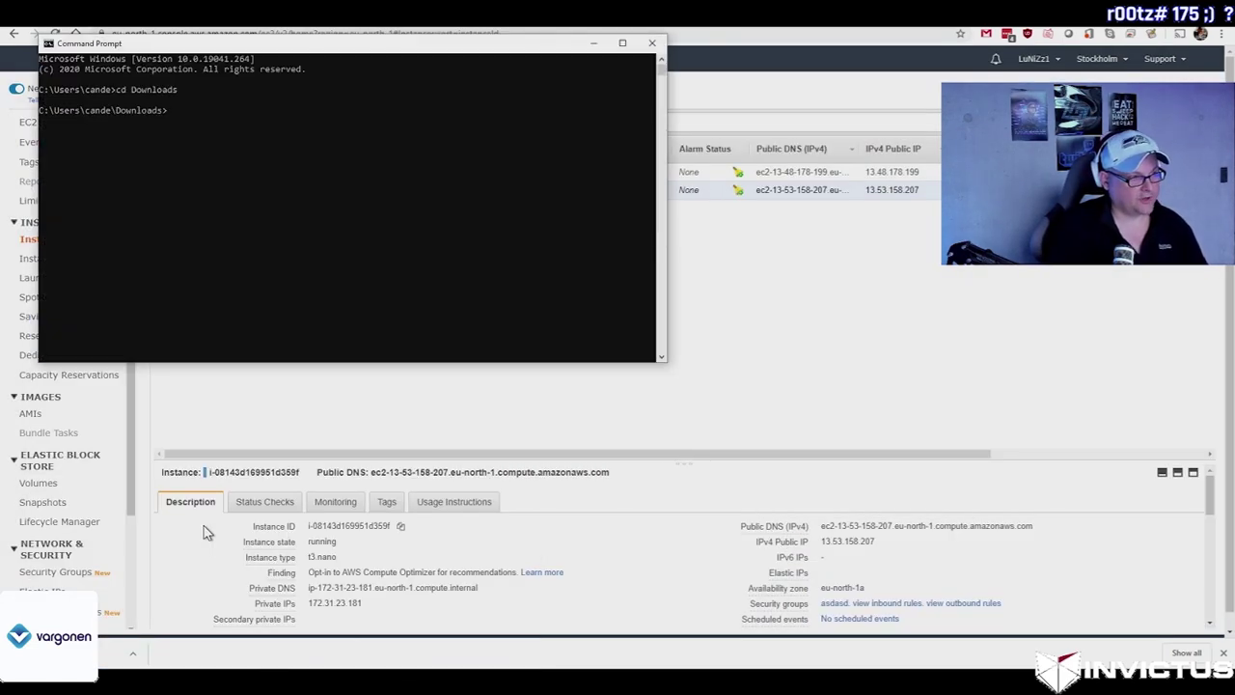
{"action": "key", "text": "ctrl+v"}
{"action": "type", "text": "m"}
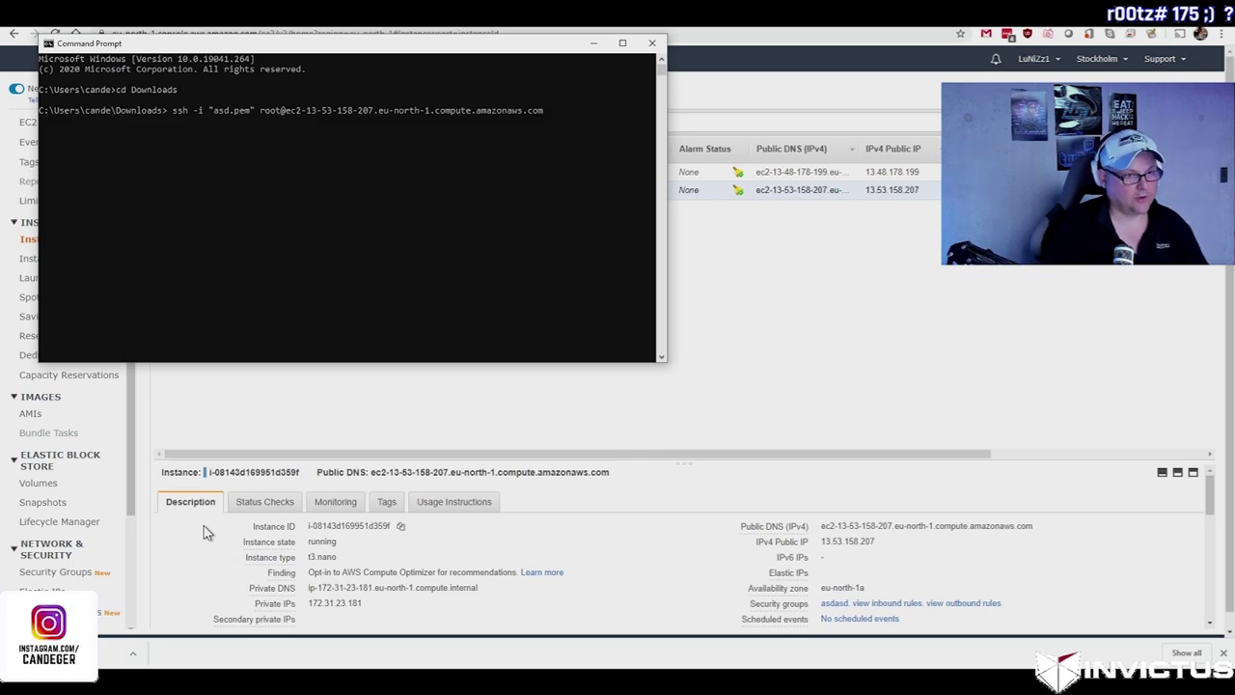
{"action": "key", "text": "Return"}
{"action": "type", "text": "yes"}
{"action": "key", "text": "Return"}
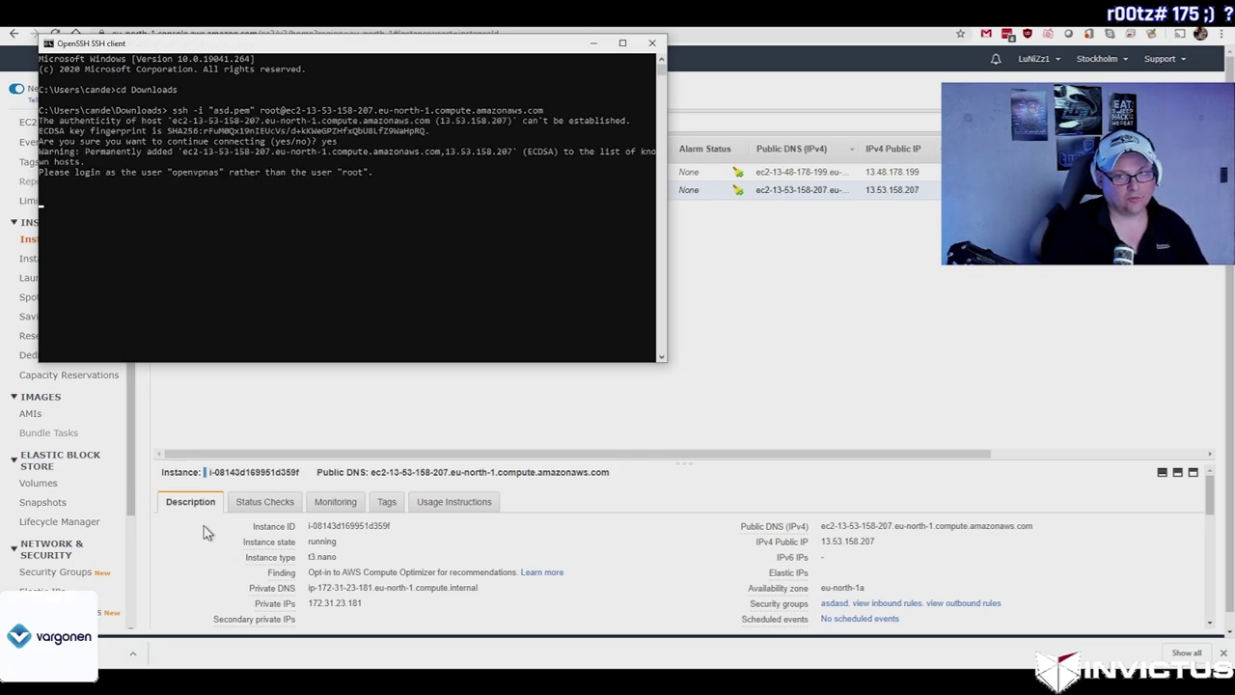
Step: Reconnect as openvpnas, accept the license agreement, and complete setup with default answers
{"action": "key", "text": "Up"}
{"action": "key", "text": "ctrl+Left"}
{"action": "key", "text": "Delete"}
{"action": "key", "text": "Delete"}
{"action": "key", "text": "Delete"}
{"action": "key", "text": "Delete"}
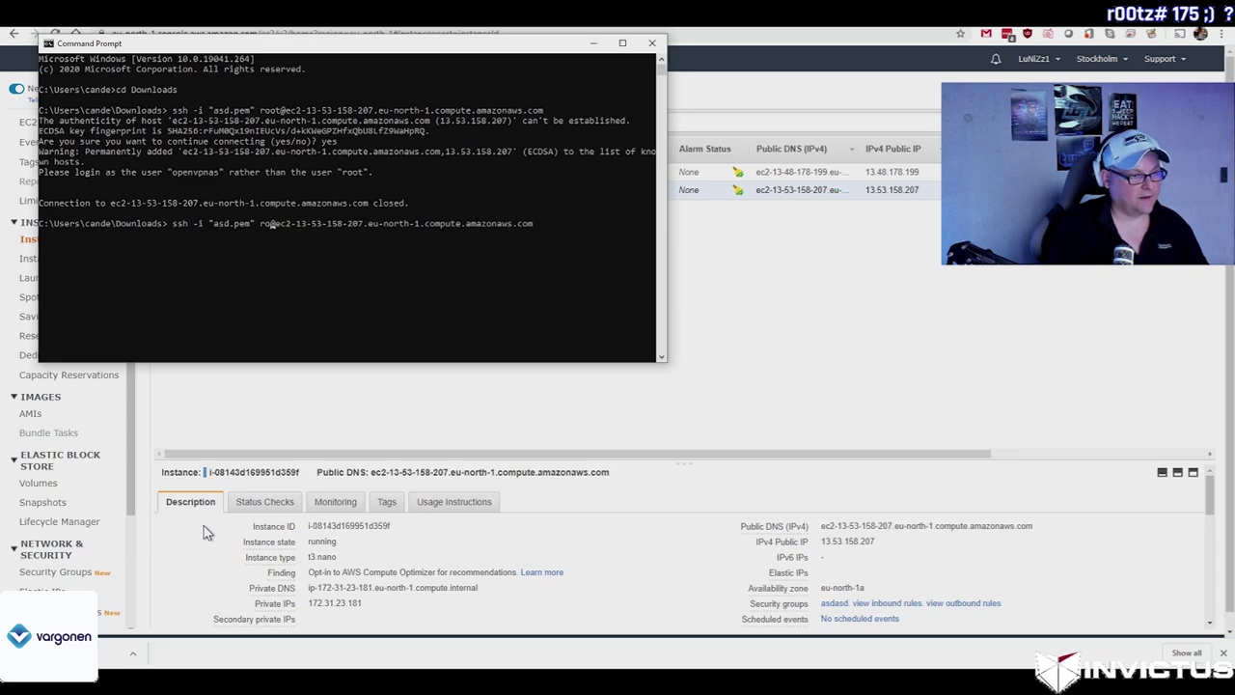
{"action": "type", "text": "openvpnas"}
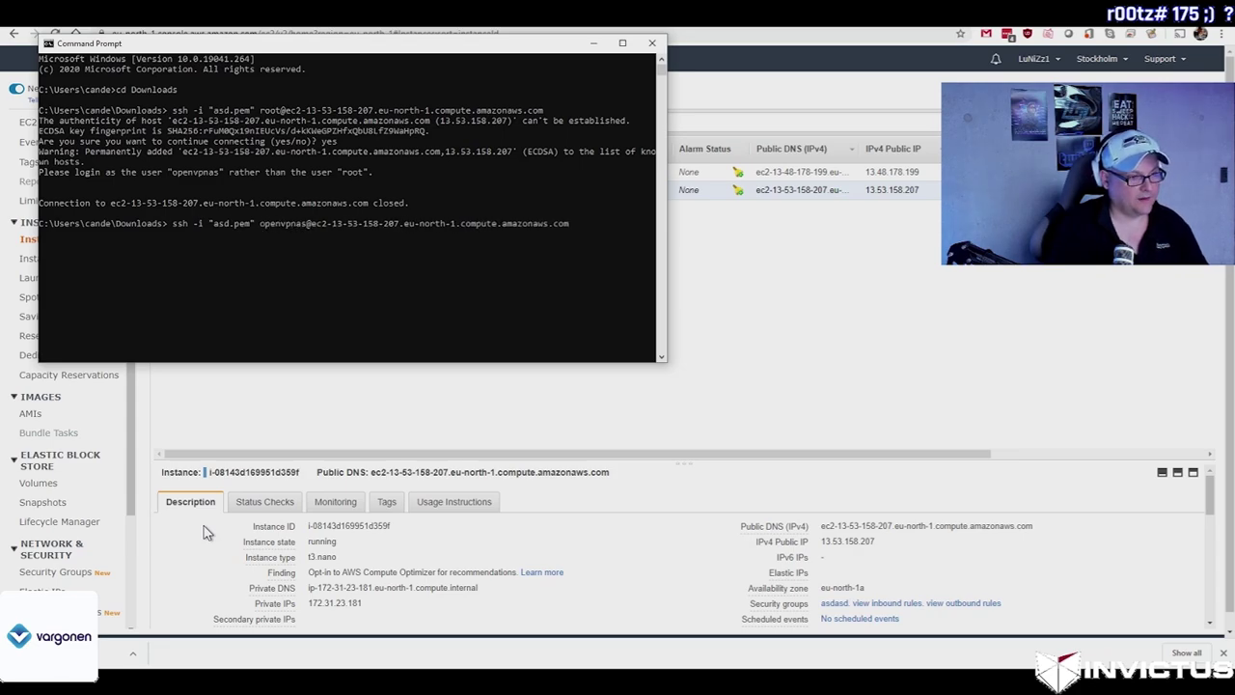
{"action": "key", "text": "Return"}
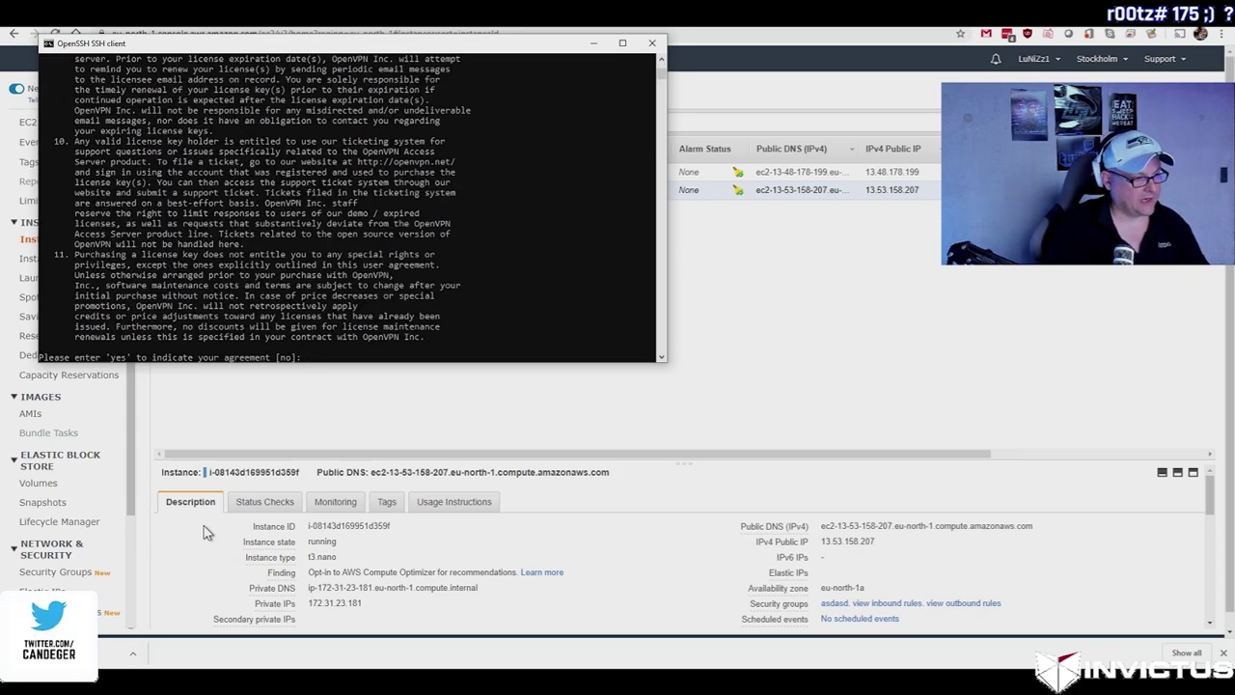
{"action": "key", "text": "Return"}
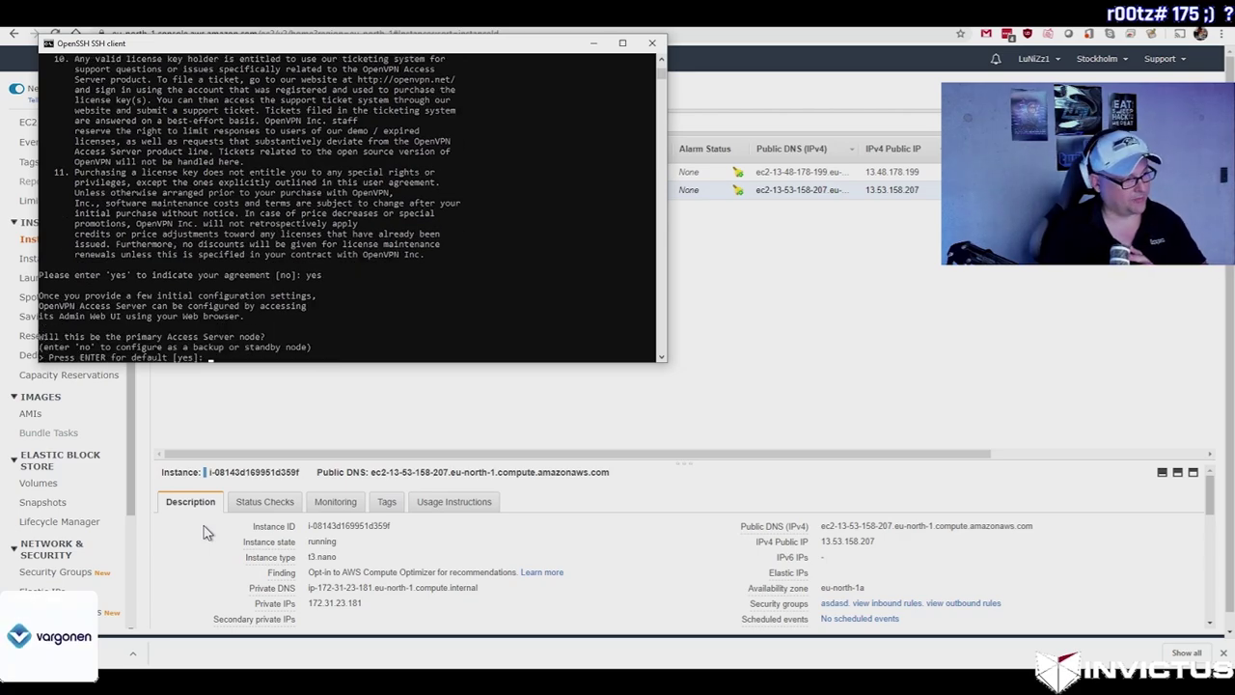
{"action": "key", "text": "Return"}
{"action": "key", "text": "Return"}
{"action": "key", "text": "Return"}
{"action": "key", "text": "Return"}
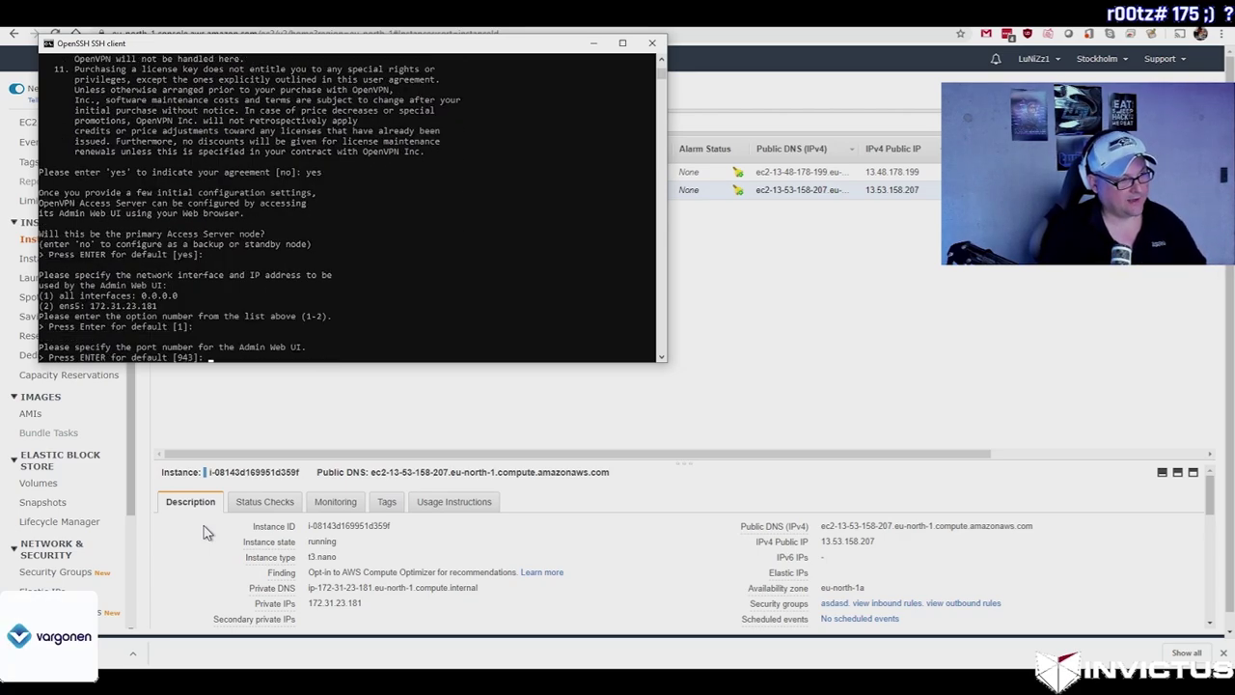
{"action": "key", "text": "Return"}
{"action": "key", "text": "Return"}
{"action": "key", "text": "Return"}
{"action": "key", "text": "Return"}
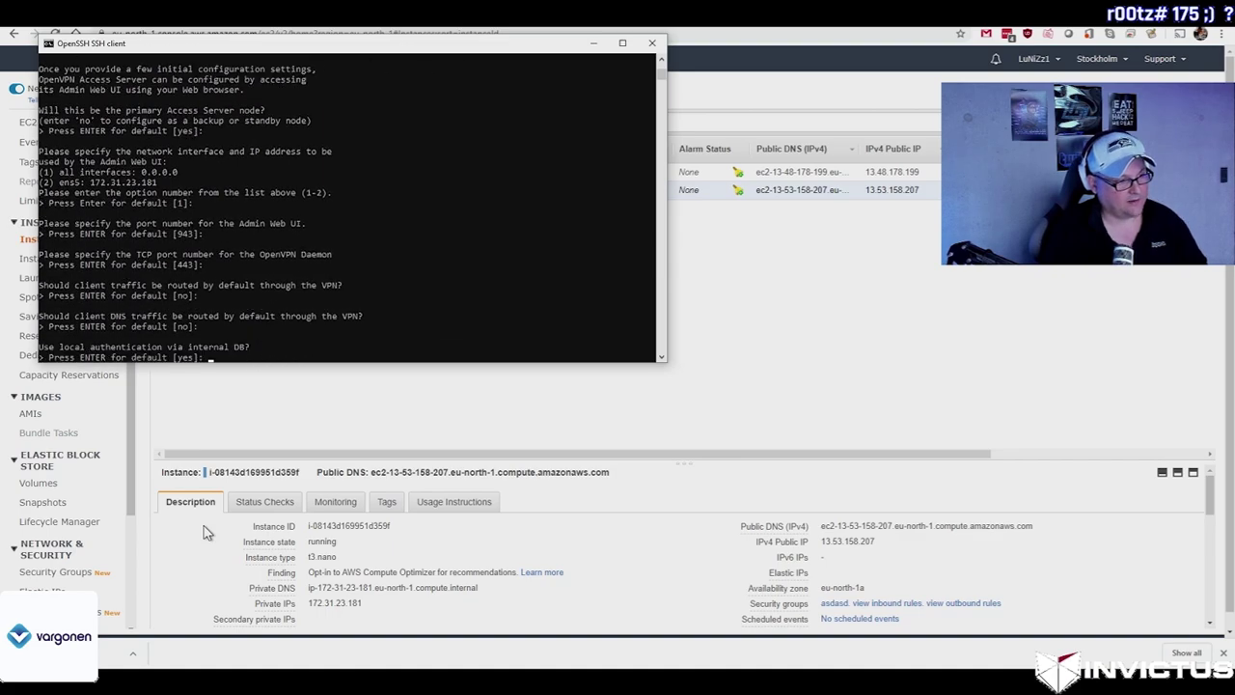
{"action": "key", "text": "Return"}
{"action": "key", "text": "Return"}
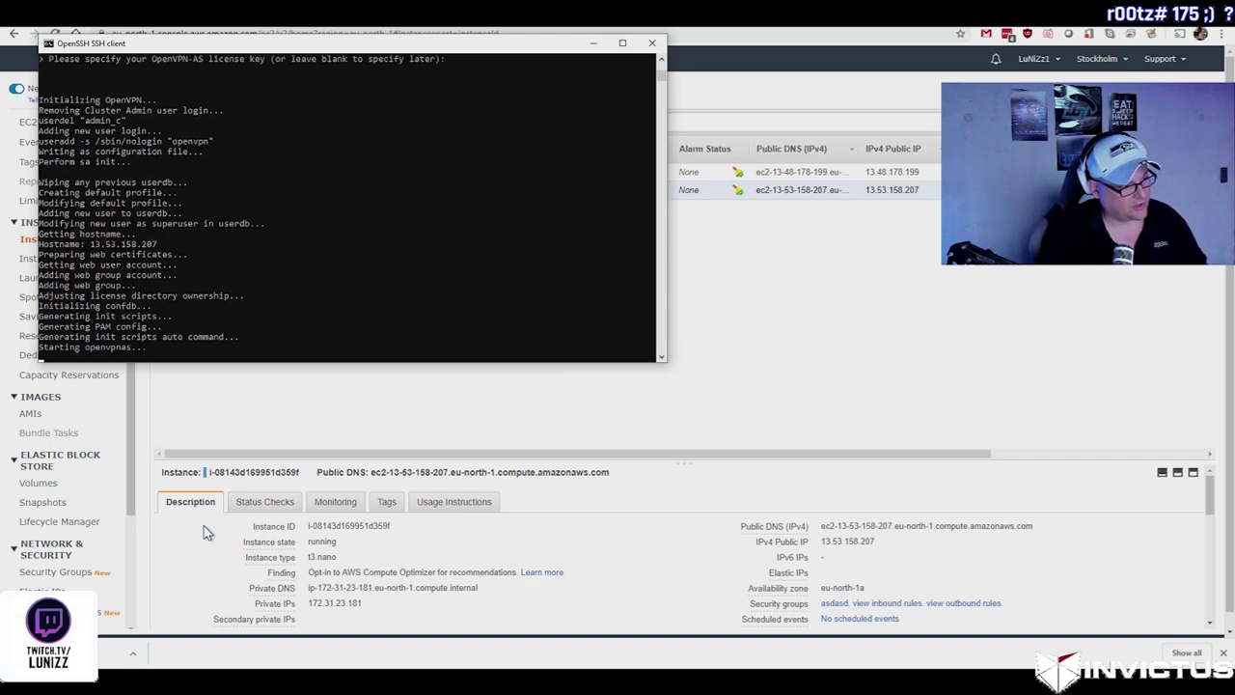
Step: Change the openvpn user's password with sudo passwd openvpn
{"action": "key", "text": "Return"}
{"action": "type", "text": "sudo passw"}
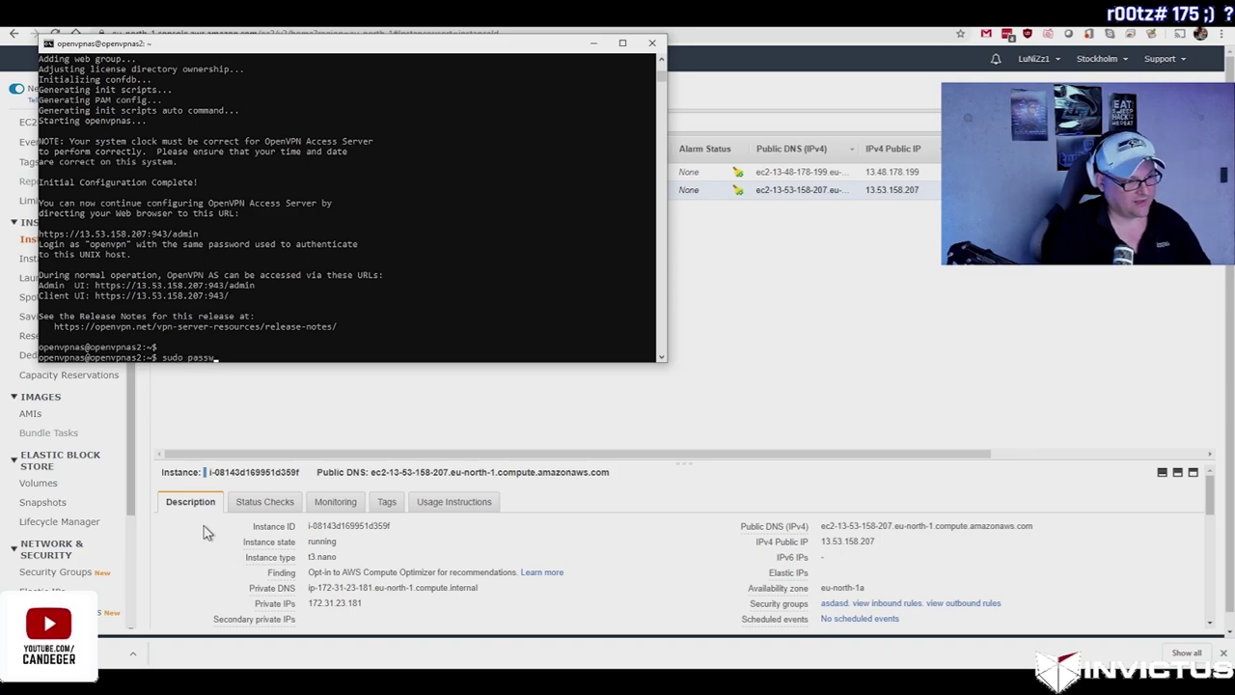
{"action": "type", "text": "d openvpn"}
{"action": "key", "text": "Return"}
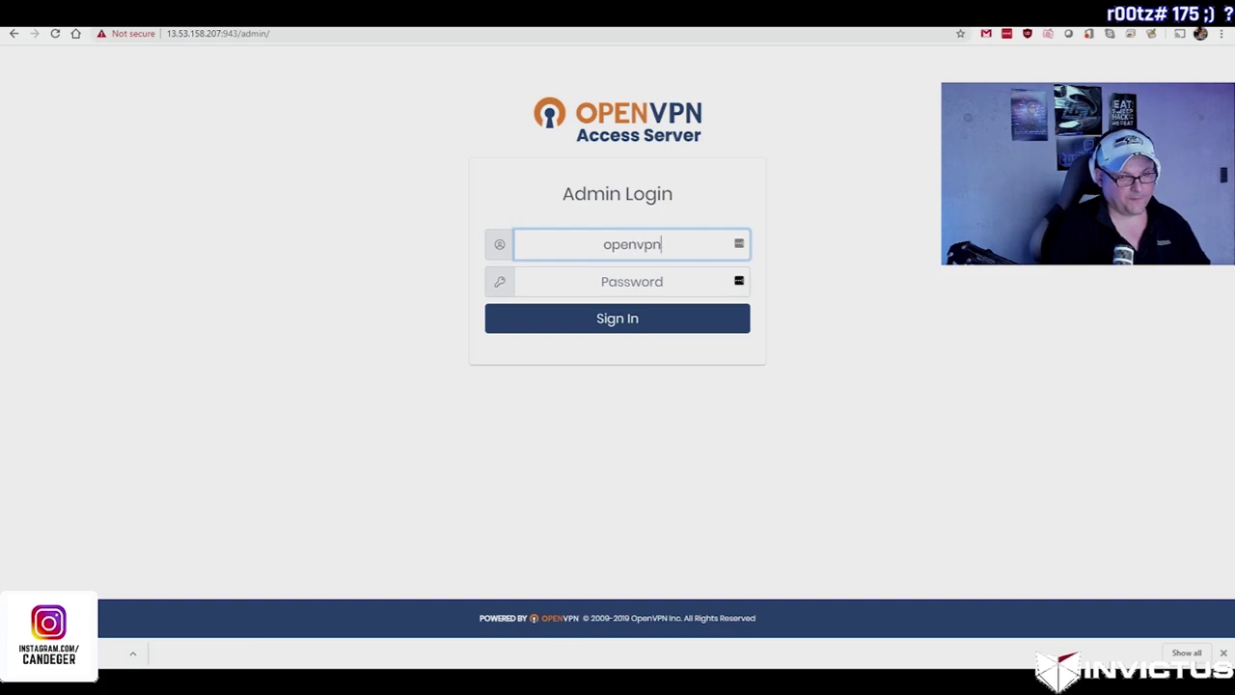
{"action": "key", "text": "Tab"}
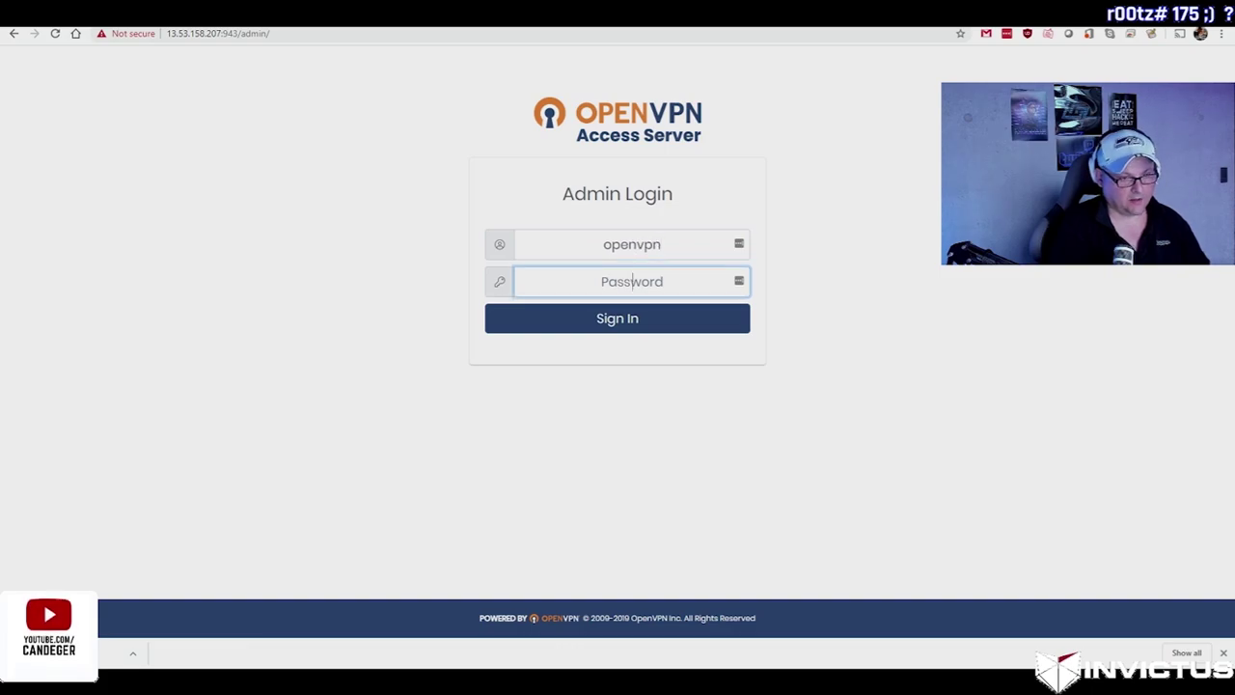